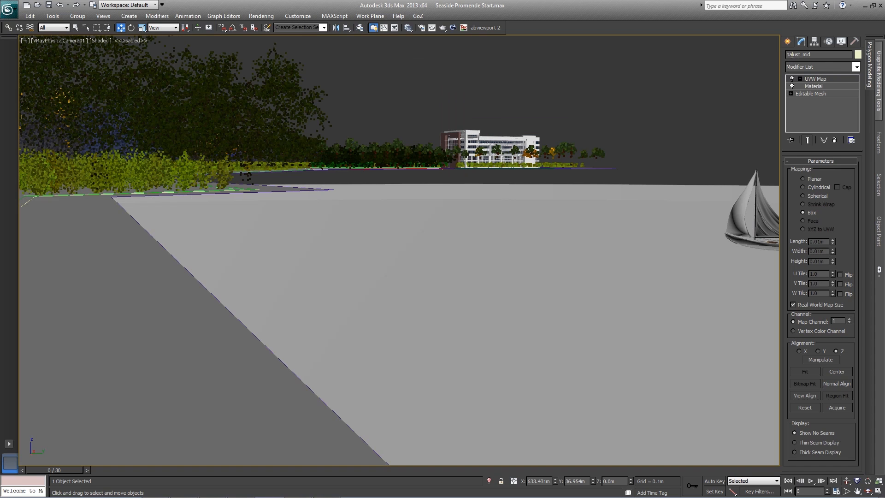
- Create a RailClone Pro object on the pavement beside the water and name it rc_fence
{"action": "left_click", "coordinate": [787, 41]}
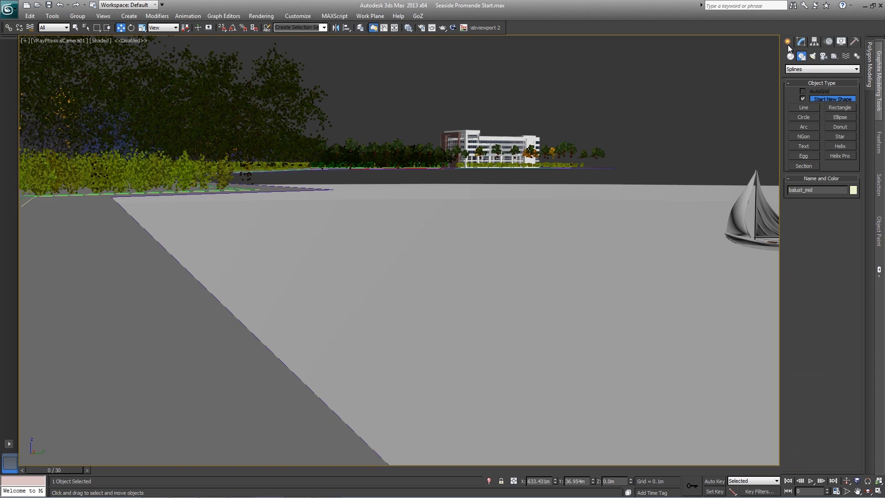
{"action": "left_click", "coordinate": [815, 69]}
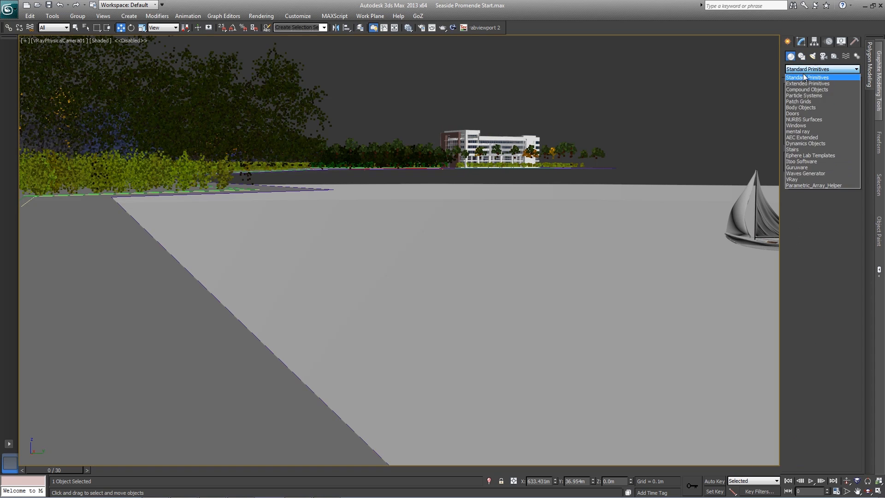
{"action": "left_click", "coordinate": [801, 161]}
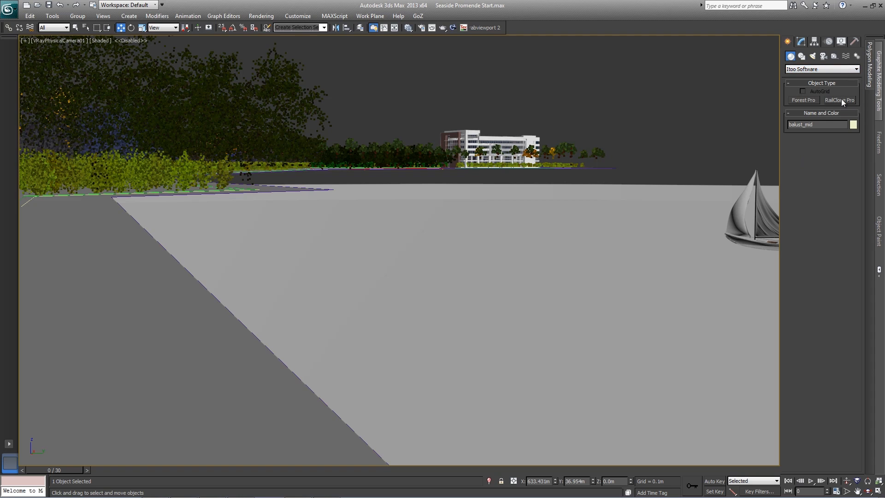
{"action": "left_click", "coordinate": [840, 99]}
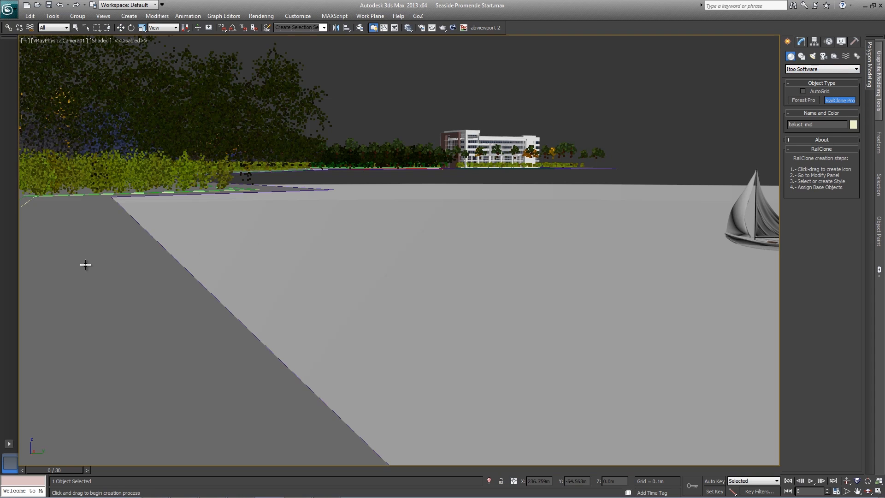
{"action": "left_click_drag", "start_coordinate": [85, 262], "coordinate": [97, 271]}
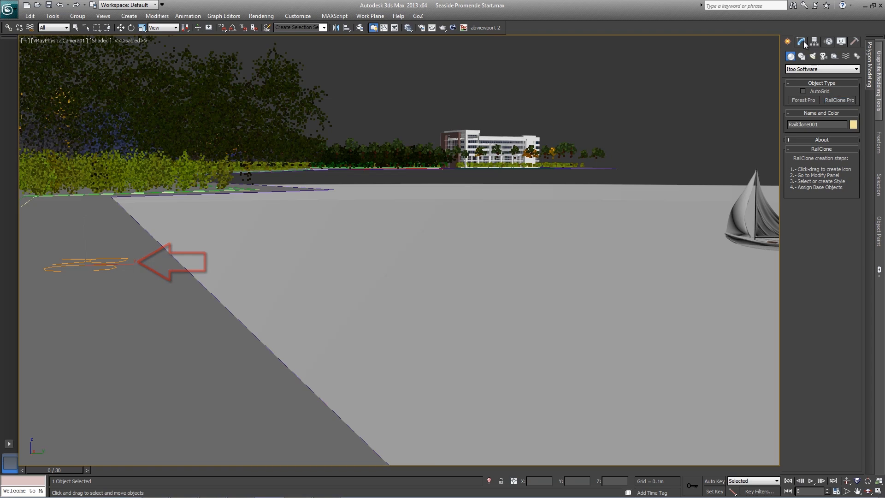
{"action": "left_click", "coordinate": [801, 41]}
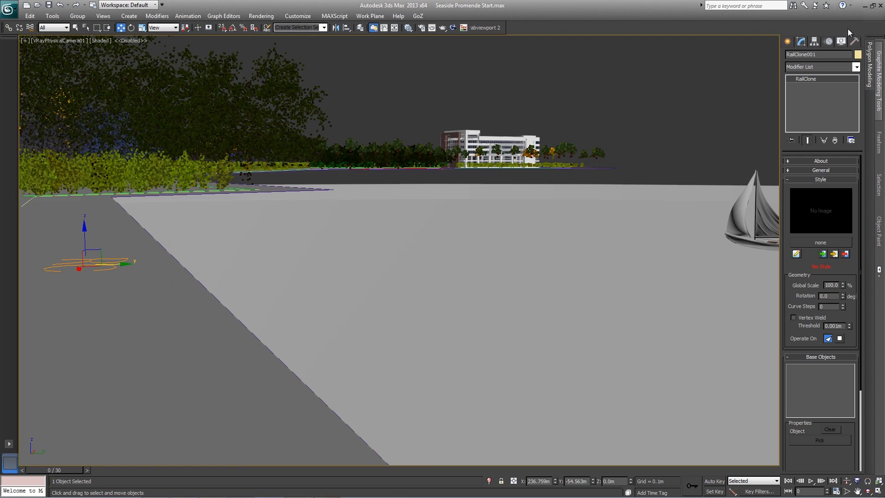
{"action": "double_click", "coordinate": [820, 54]}
{"action": "type", "text": "rc_fence"}
- Load the Iron Handrail 4 style from the library's exterior railings into rc_fence
{"action": "left_click", "coordinate": [830, 243]}
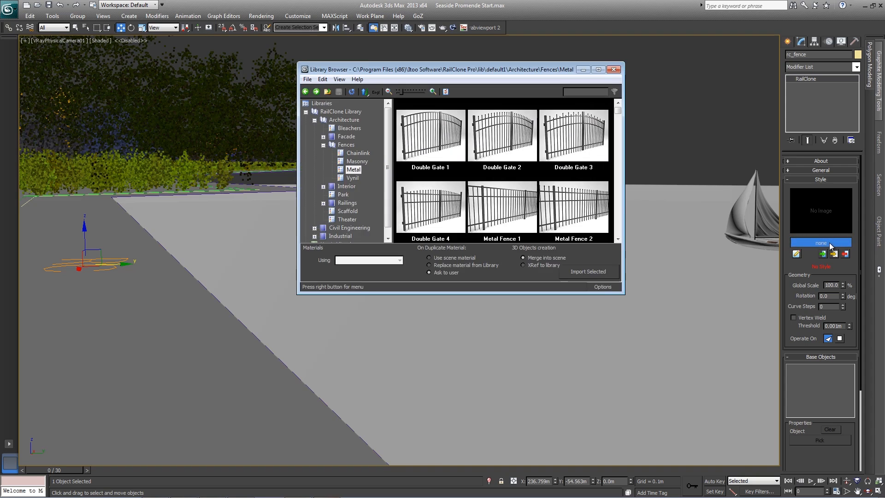
{"action": "left_click", "coordinate": [345, 202]}
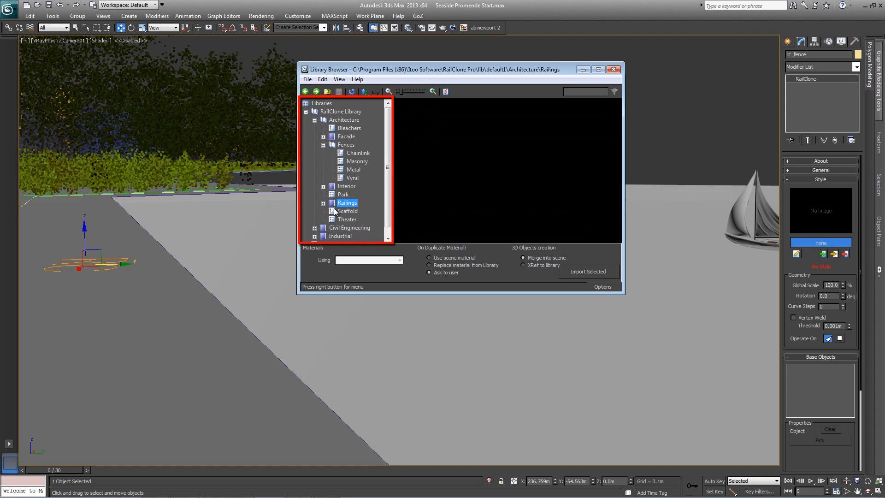
{"action": "left_click", "coordinate": [324, 203]}
{"action": "left_click", "coordinate": [339, 211]}
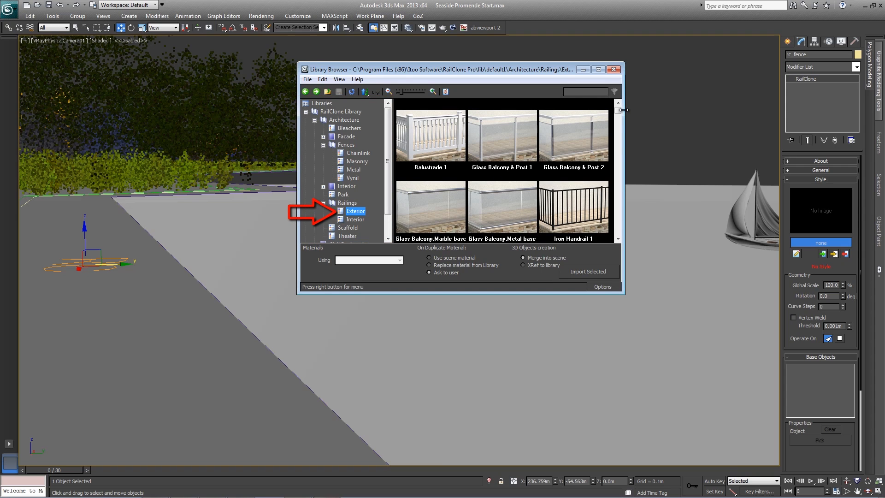
{"action": "left_click_drag", "start_coordinate": [618, 110], "coordinate": [620, 165]}
{"action": "left_click", "coordinate": [577, 162]}
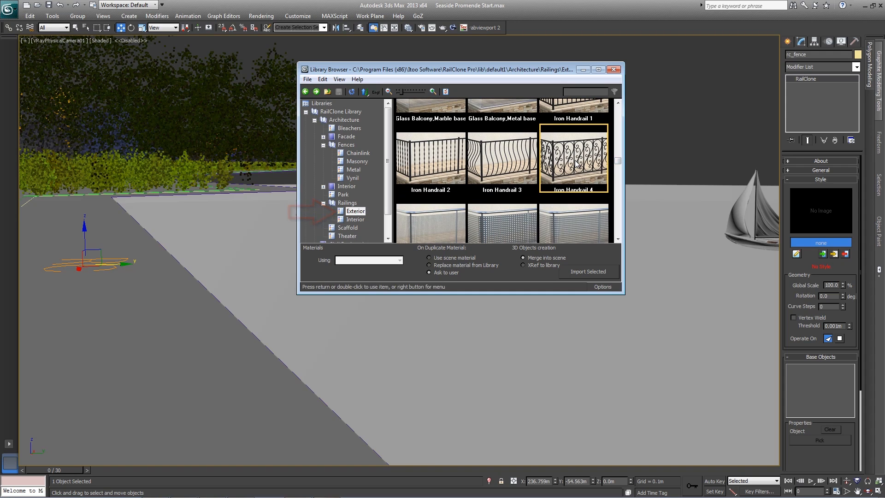
{"action": "right_click", "coordinate": [577, 163]}
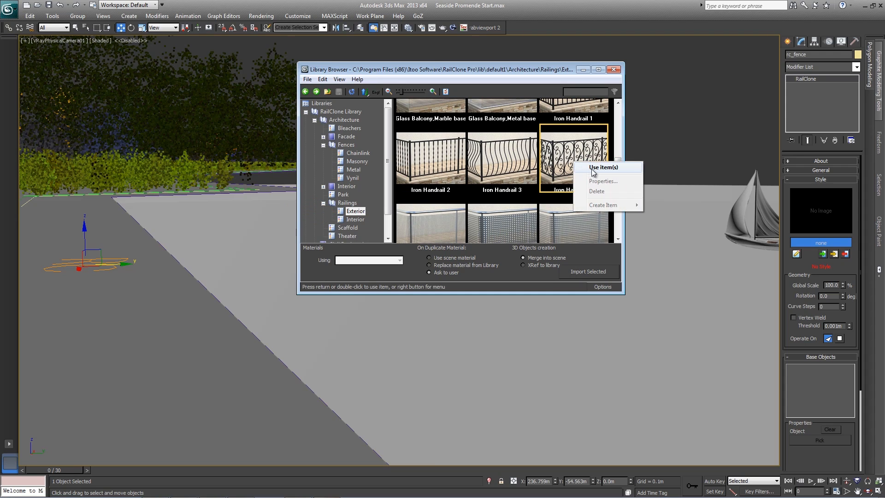
{"action": "left_click", "coordinate": [591, 169]}
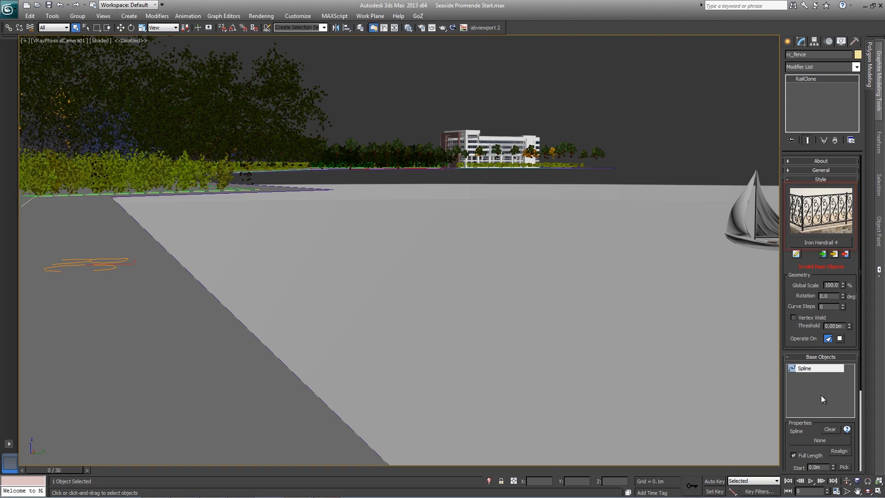
- Assign the line_railing spline along the hedge as the base Spline of rc_fence
{"action": "scroll", "coordinate": [824, 340], "scroll_direction": "down", "scroll_amount": 3}
{"action": "scroll", "coordinate": [825, 340], "scroll_direction": "down", "scroll_amount": 3}
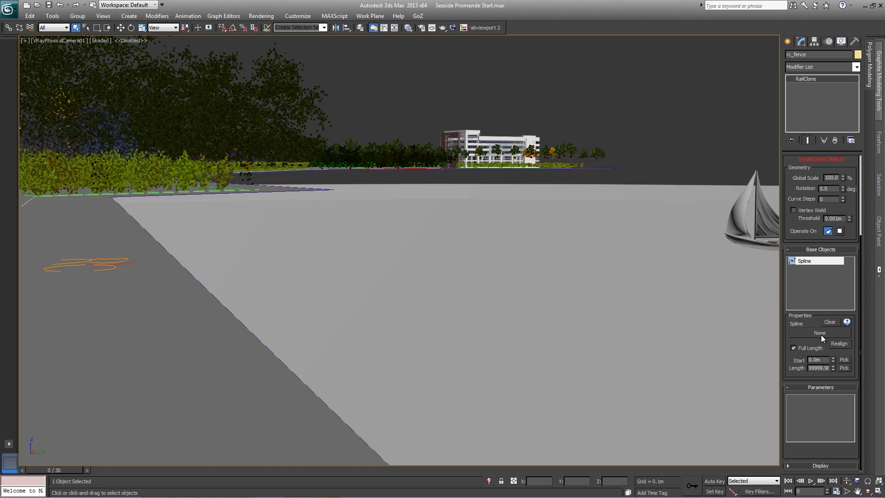
{"action": "key", "text": "w"}
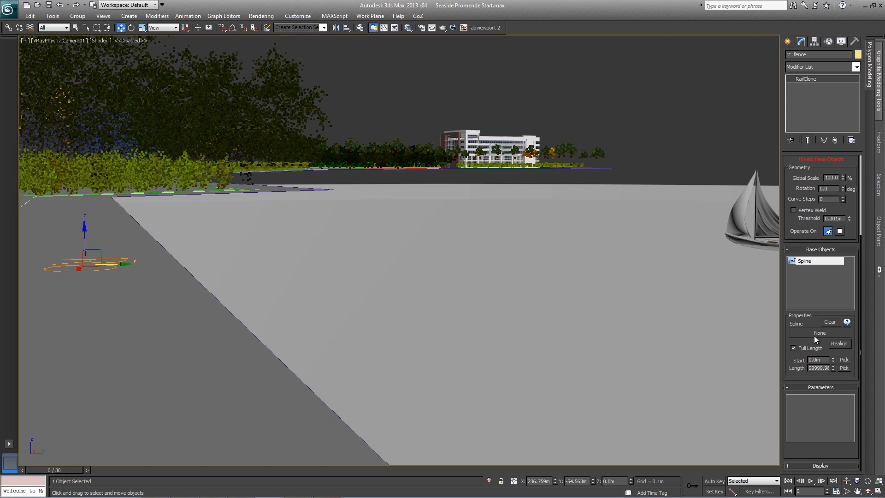
{"action": "left_click", "coordinate": [814, 335]}
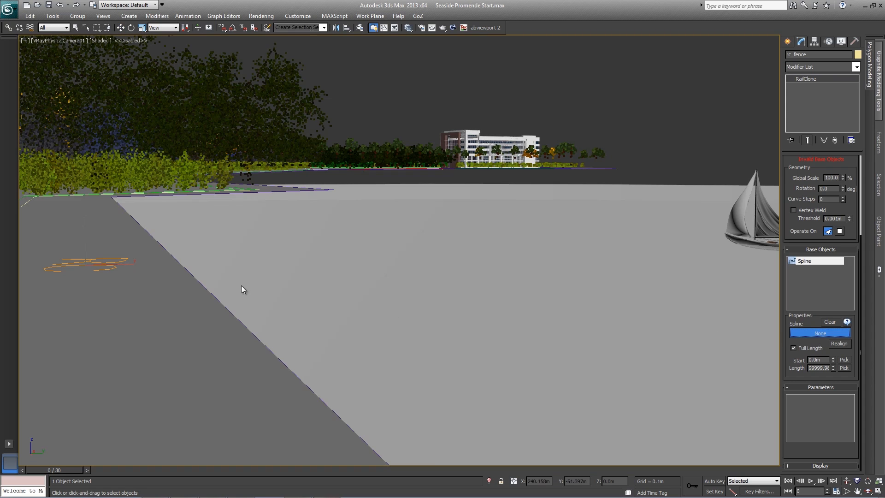
{"action": "left_click", "coordinate": [27, 203]}
{"action": "middle_click_drag", "start_coordinate": [203, 234], "coordinate": [171, 234], "text": "alt"}
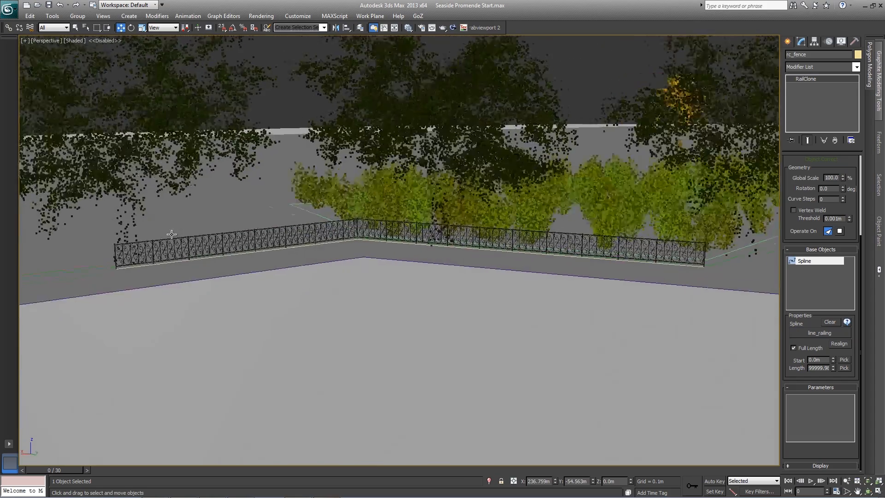
{"action": "scroll", "coordinate": [240, 251], "scroll_direction": "up", "scroll_amount": 3}
{"action": "scroll", "coordinate": [239, 212], "scroll_direction": "up", "scroll_amount": 4}
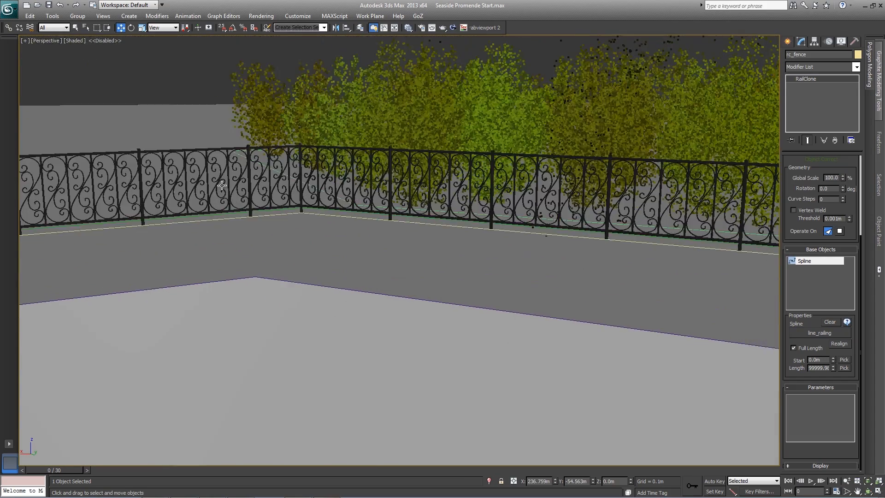
{"action": "scroll", "coordinate": [239, 203], "scroll_direction": "up", "scroll_amount": 3}
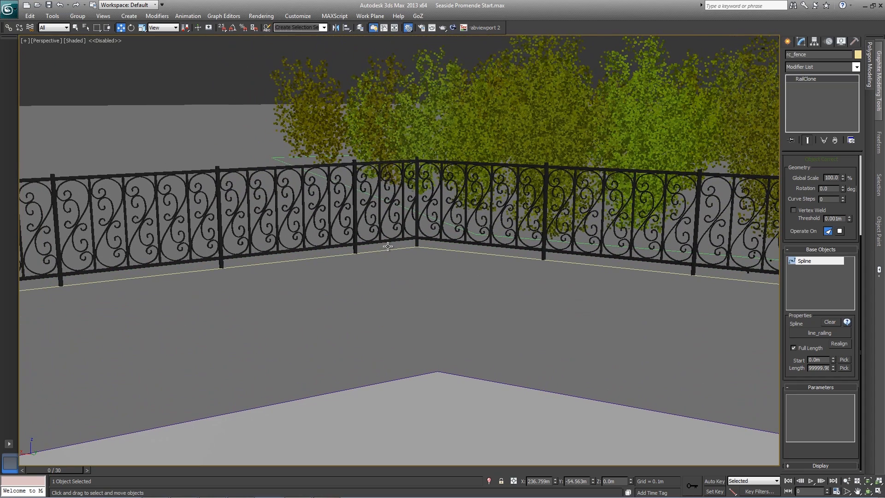
- Sample the fence's material into the Slate Material Editor and open the parameters of its black metal 1 sub-material
{"action": "key", "text": "m"}
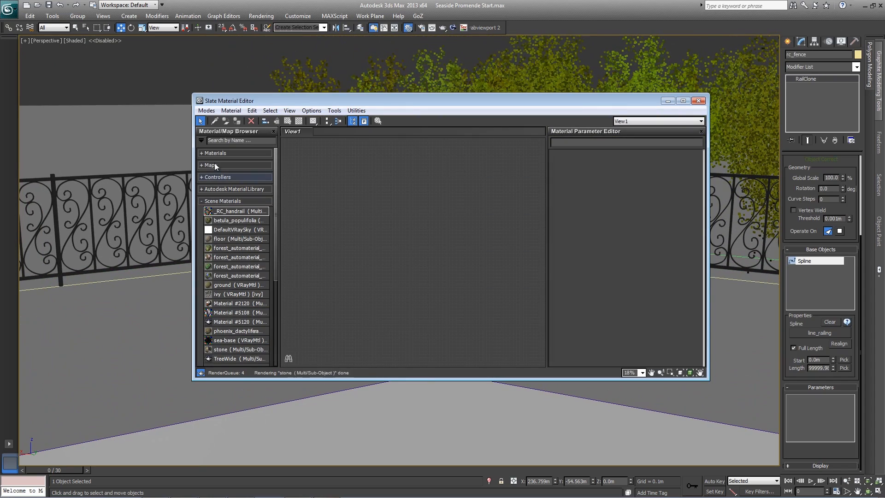
{"action": "left_click", "coordinate": [214, 120]}
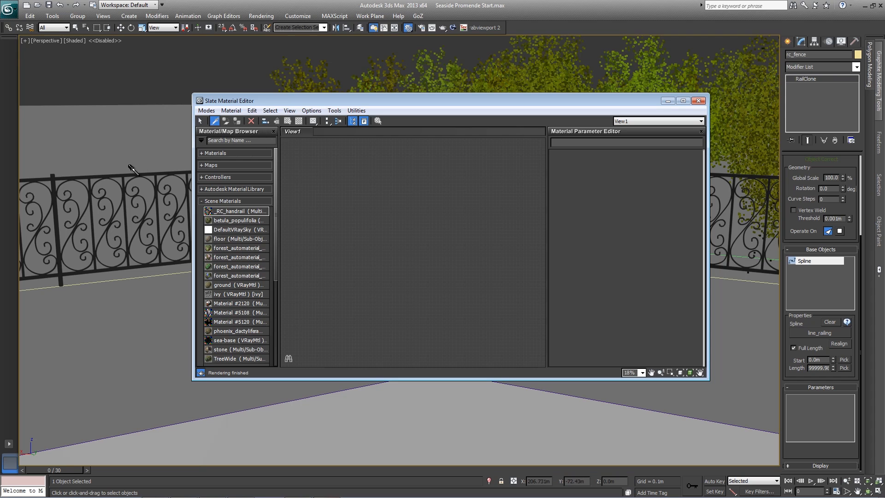
{"action": "left_click", "coordinate": [134, 171]}
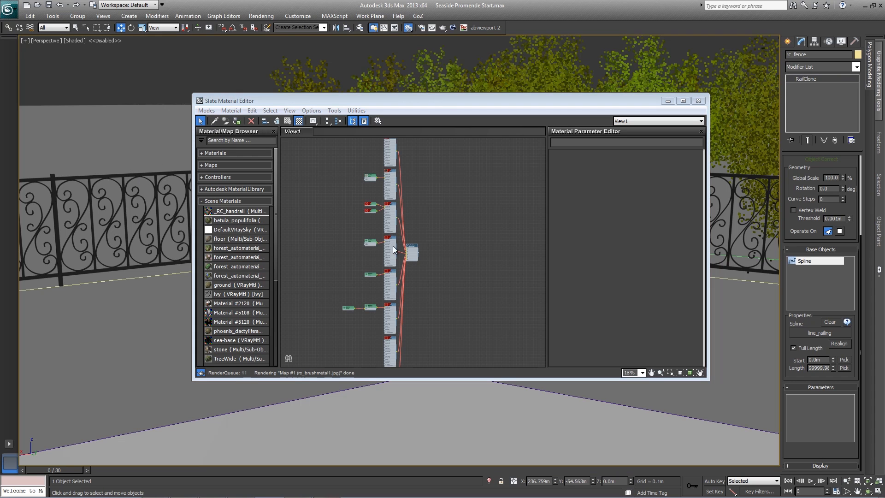
{"action": "scroll", "coordinate": [394, 230], "scroll_direction": "up", "scroll_amount": 7}
{"action": "scroll", "coordinate": [393, 216], "scroll_direction": "up", "scroll_amount": 2}
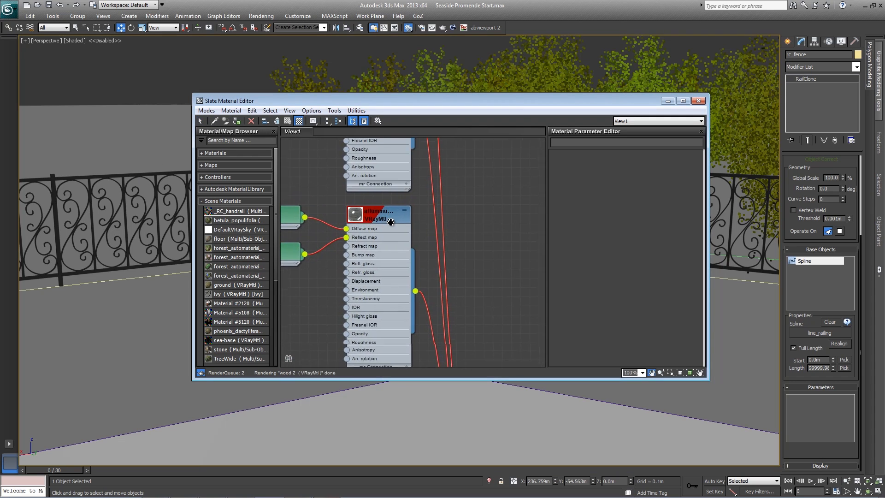
{"action": "middle_click_drag", "start_coordinate": [414, 368], "coordinate": [445, 286]}
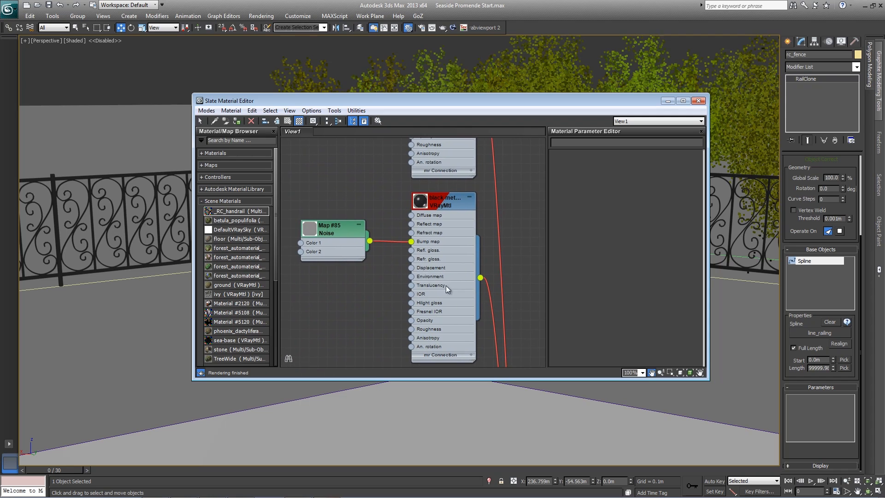
{"action": "left_click", "coordinate": [441, 202]}
{"action": "double_click", "coordinate": [428, 201]}
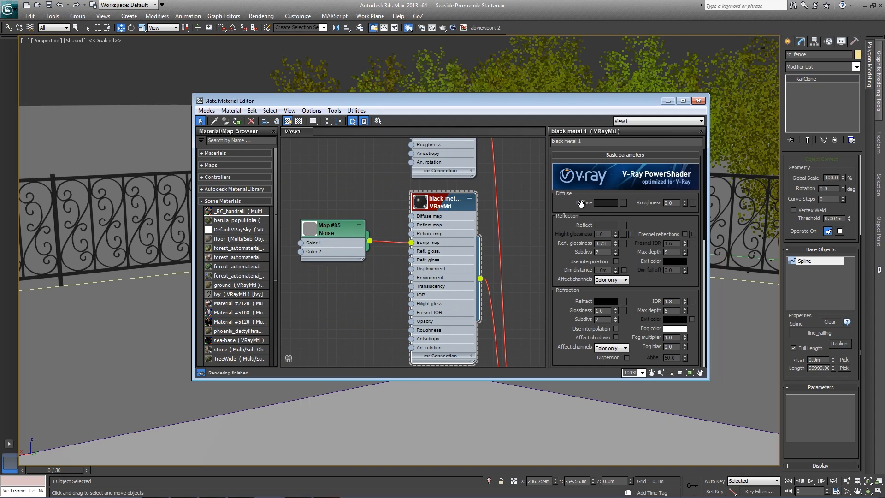
- Set the diffuse colour of black metal 1 to a dark green with Green 23 and Blue 7
{"action": "left_click", "coordinate": [612, 204]}
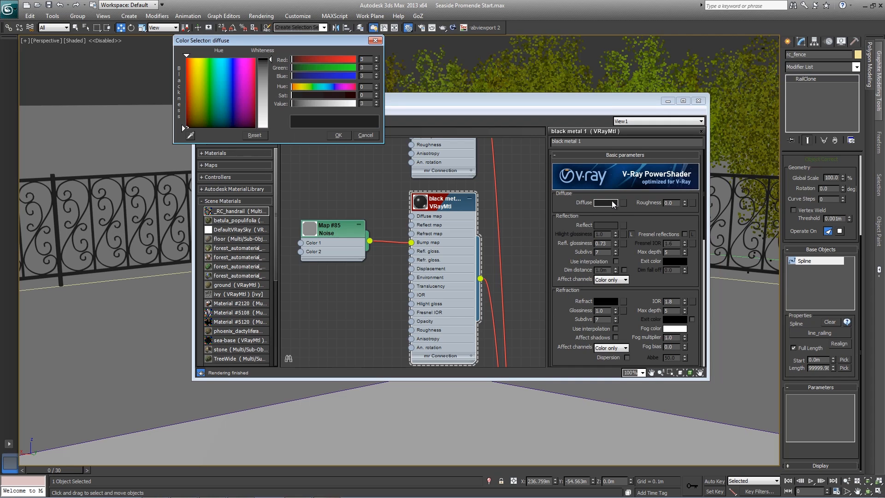
{"action": "double_click", "coordinate": [368, 68]}
{"action": "type", "text": "23"}
{"action": "double_click", "coordinate": [366, 75]}
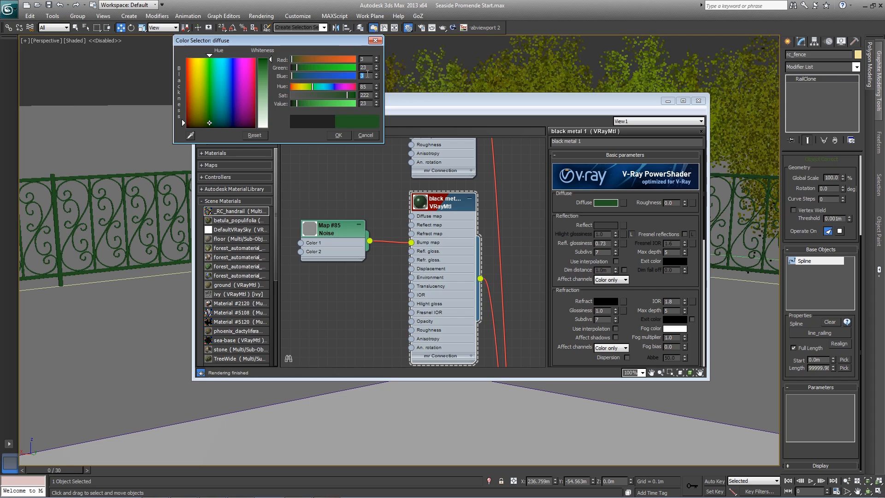
{"action": "type", "text": "7"}
{"action": "left_click", "coordinate": [335, 133]}
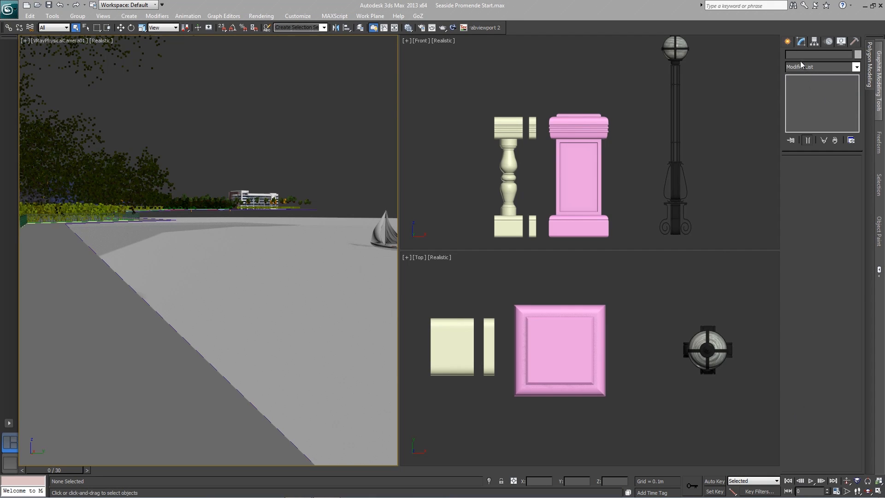
- Create another RailClone Pro object on the pavement in the camera view and open its settings
{"action": "left_click", "coordinate": [788, 43]}
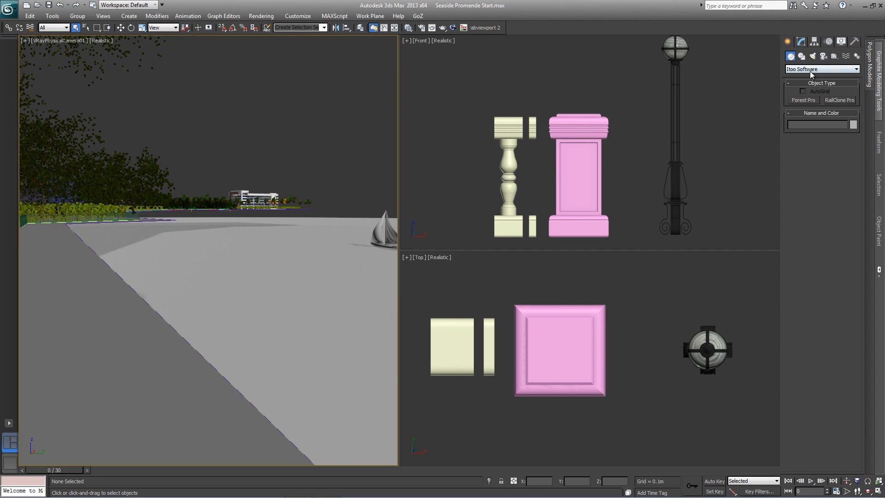
{"action": "left_click", "coordinate": [843, 101]}
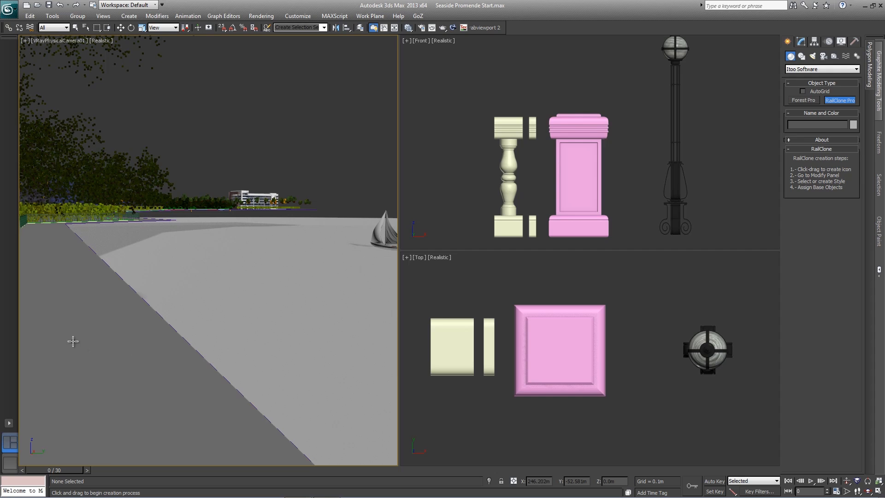
{"action": "left_click_drag", "start_coordinate": [71, 340], "coordinate": [95, 368]}
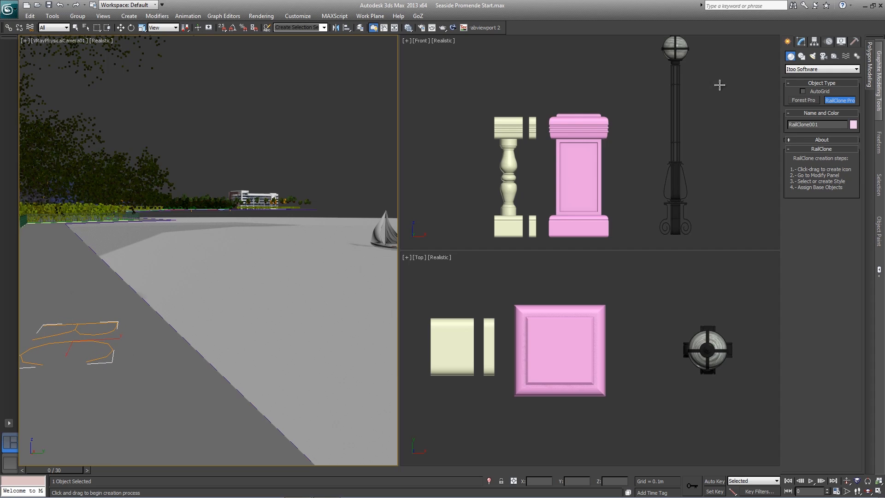
{"action": "left_click", "coordinate": [802, 43]}
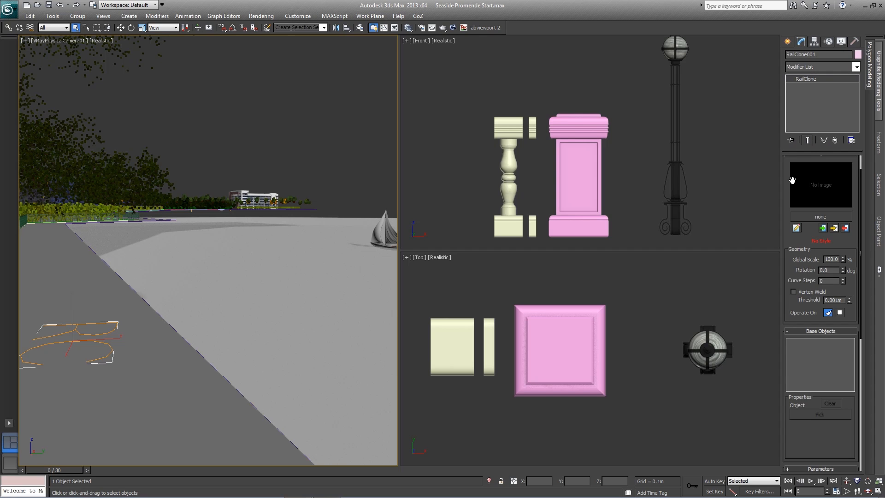
- Open the new RailClone object's style editor and add a Linear 1S generator to the empty graph
{"action": "left_click_drag", "start_coordinate": [790, 184], "coordinate": [795, 210]}
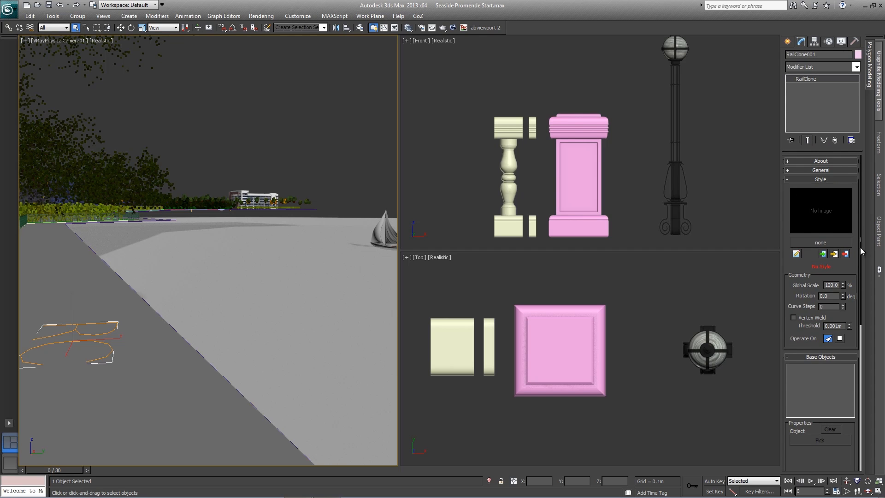
{"action": "left_click", "coordinate": [796, 254]}
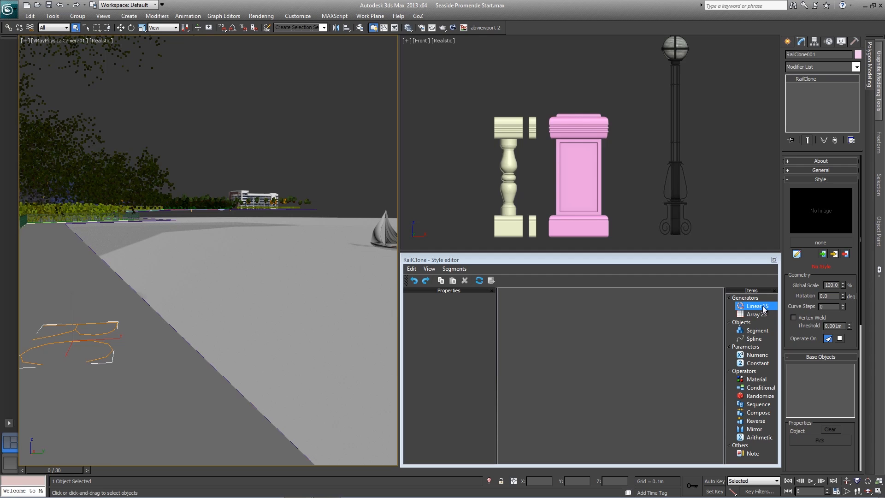
{"action": "left_click_drag", "start_coordinate": [764, 309], "coordinate": [650, 338]}
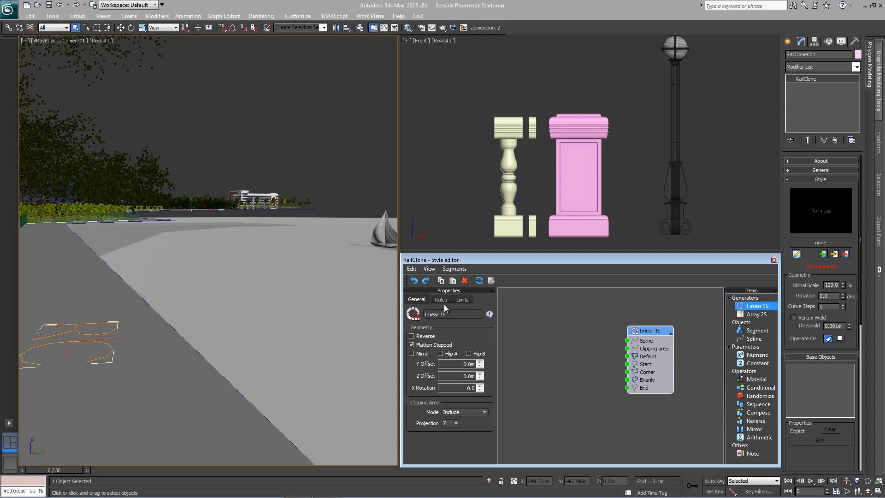
{"action": "left_click_drag", "start_coordinate": [652, 337], "coordinate": [665, 323]}
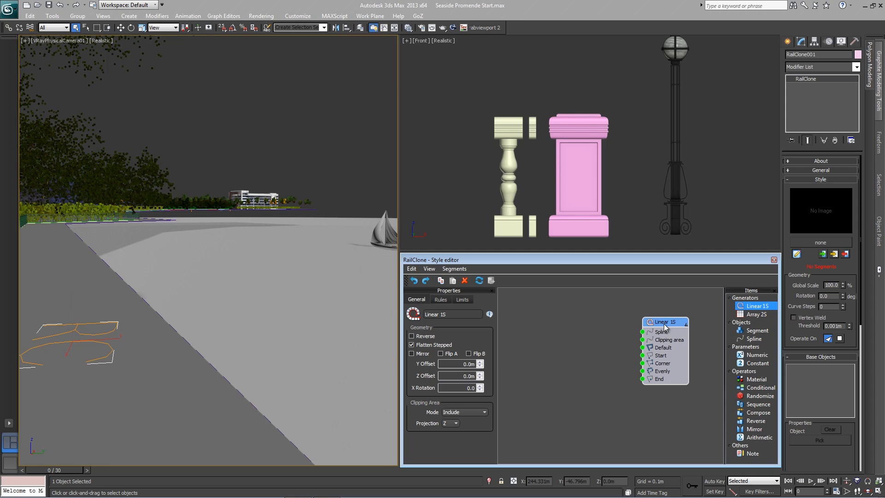
- Add a Spline node to the graph and connect it to the Linear 1S generator's Spline input
{"action": "left_click", "coordinate": [750, 339]}
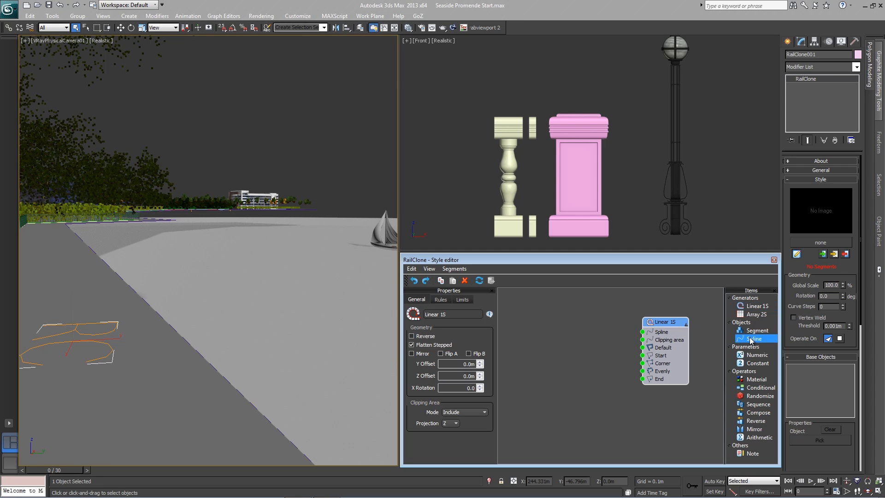
{"action": "left_click_drag", "start_coordinate": [749, 340], "coordinate": [597, 332]}
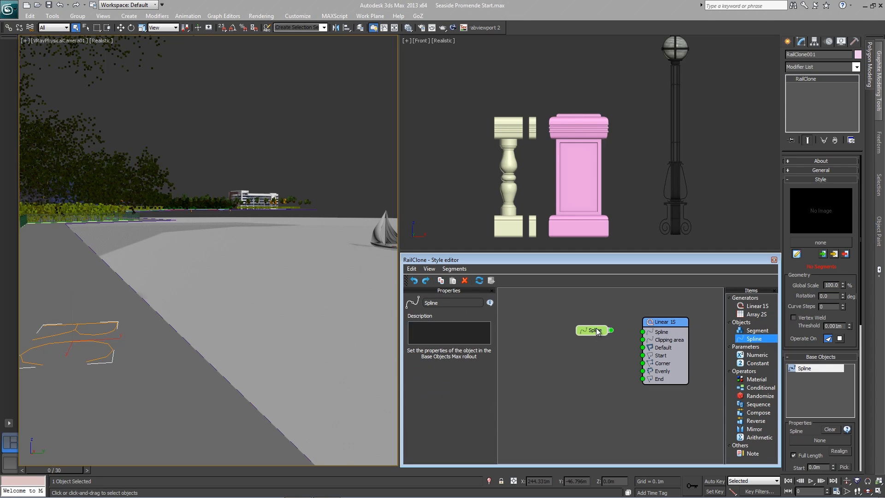
{"action": "left_click", "coordinate": [672, 329]}
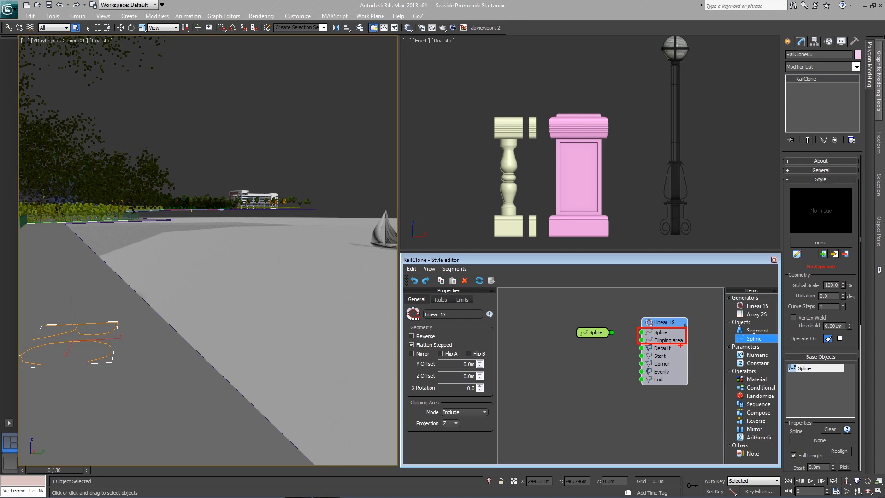
{"action": "left_click_drag", "start_coordinate": [611, 332], "coordinate": [642, 333]}
{"action": "left_click", "coordinate": [601, 336]}
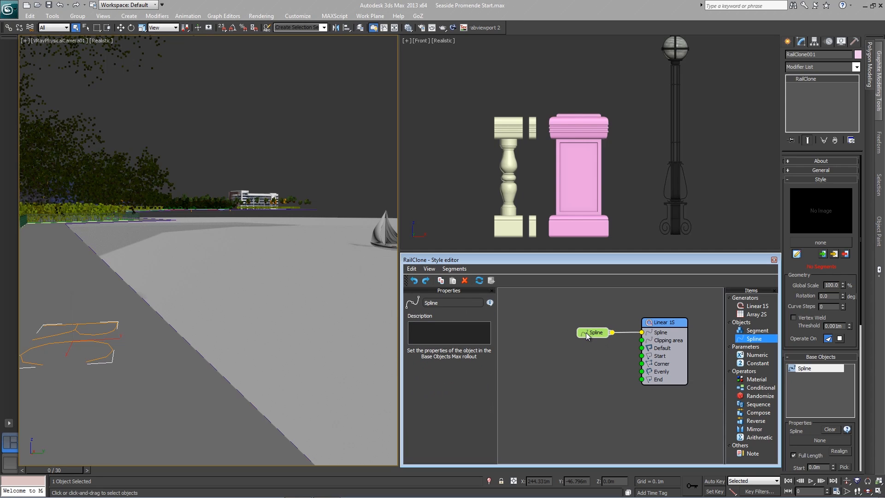
- Assign the baseline spline along the pavement edge in the camera view as the RailClone object's base spline
{"action": "left_click_drag", "start_coordinate": [812, 359], "coordinate": [812, 316]}
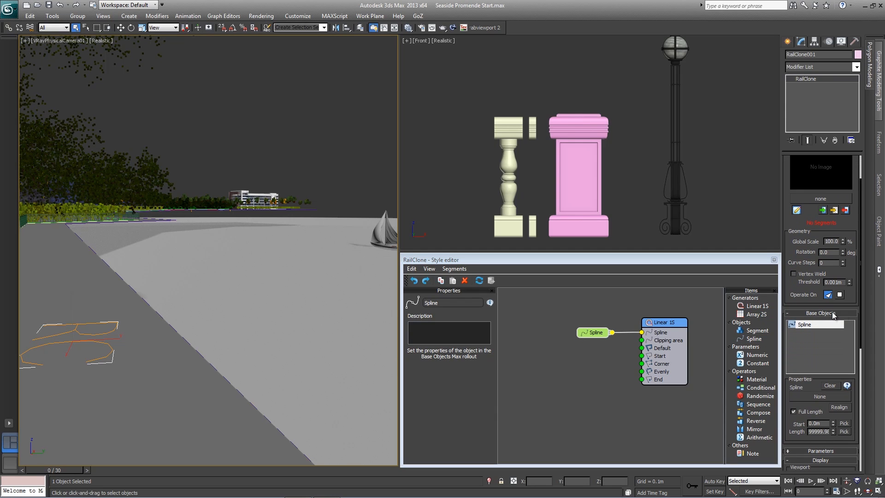
{"action": "left_click_drag", "start_coordinate": [835, 319], "coordinate": [808, 304]}
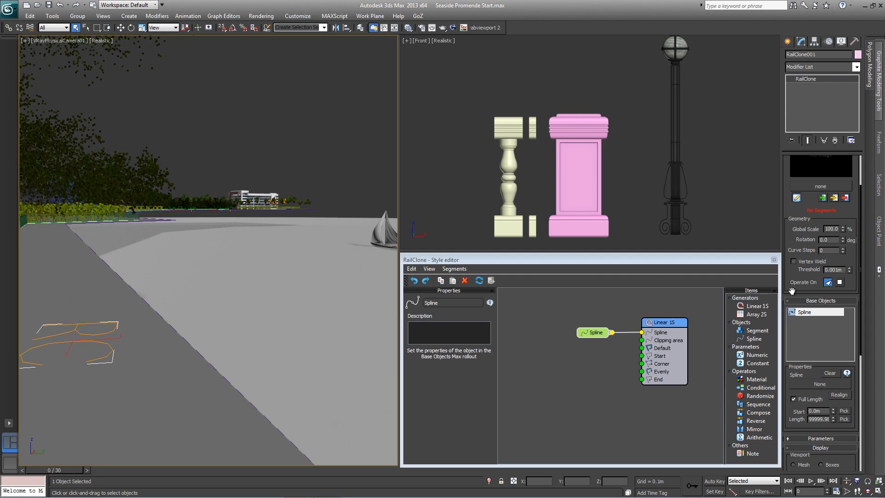
{"action": "left_click_drag", "start_coordinate": [800, 312], "coordinate": [797, 189]}
{"action": "left_click", "coordinate": [810, 211]}
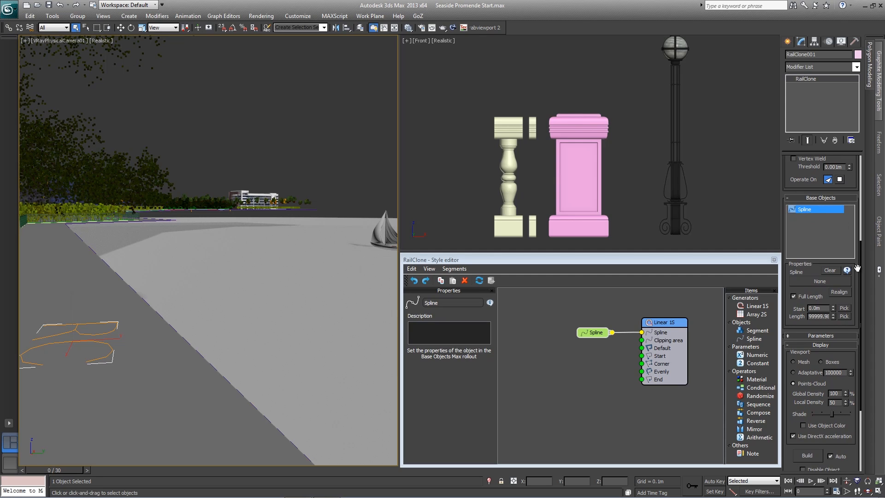
{"action": "left_click", "coordinate": [820, 279]}
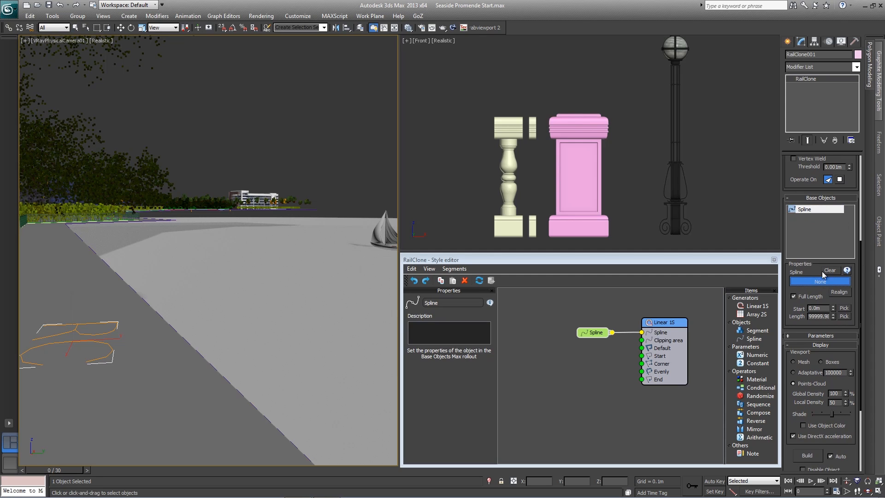
{"action": "left_click", "coordinate": [237, 392]}
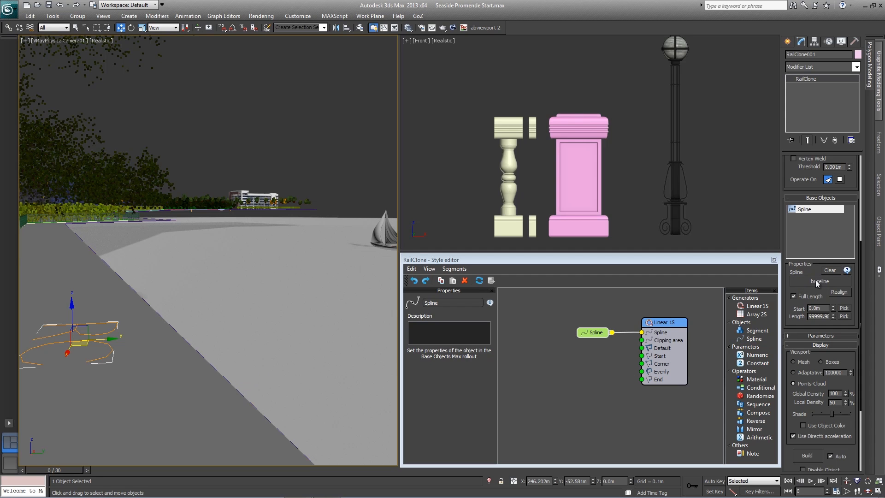
- Rename the Spline node as balustrade path and move it farther from the generator
{"action": "left_click_drag", "start_coordinate": [594, 332], "coordinate": [590, 333]}
{"action": "double_click", "coordinate": [431, 302]}
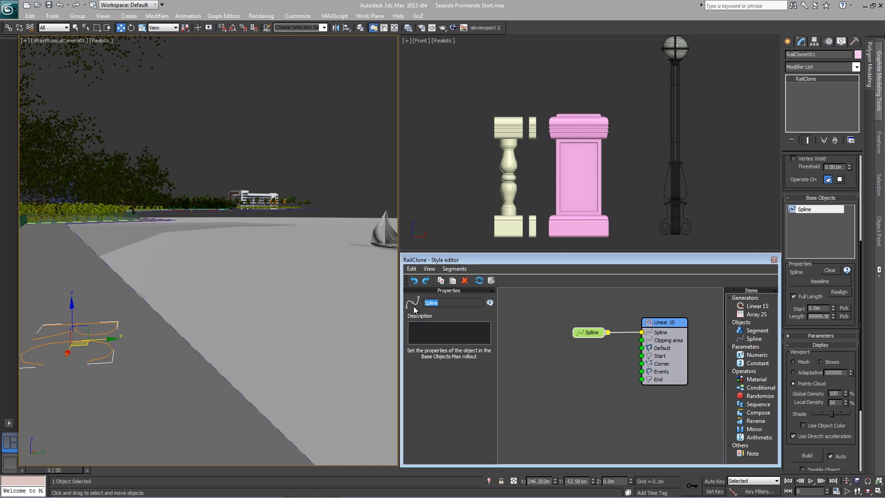
{"action": "type", "text": "balus"}
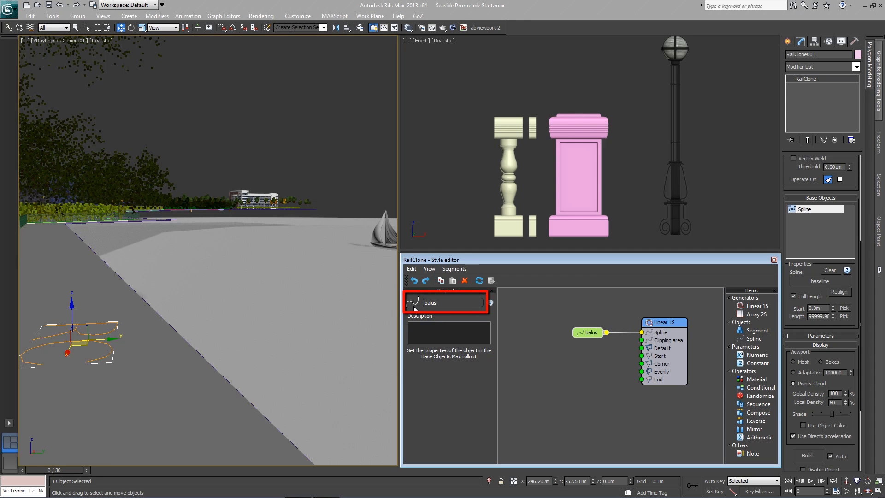
{"action": "type", "text": "trade path"}
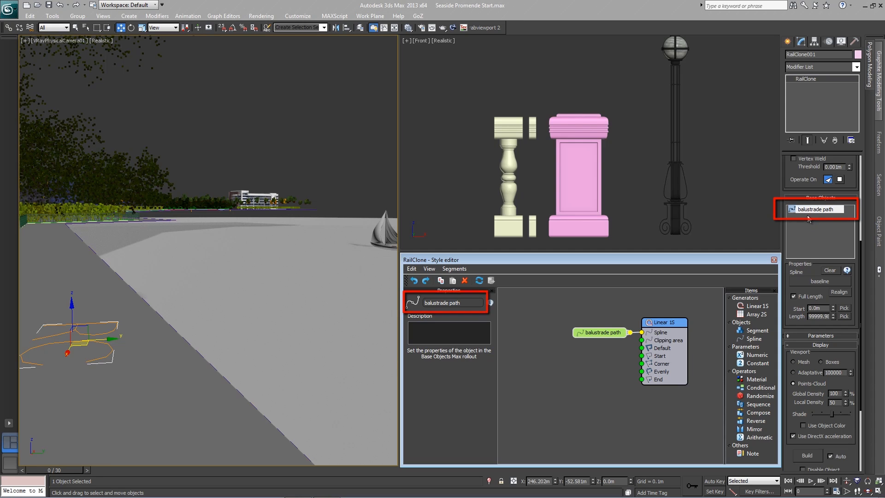
{"action": "left_click_drag", "start_coordinate": [616, 334], "coordinate": [591, 330]}
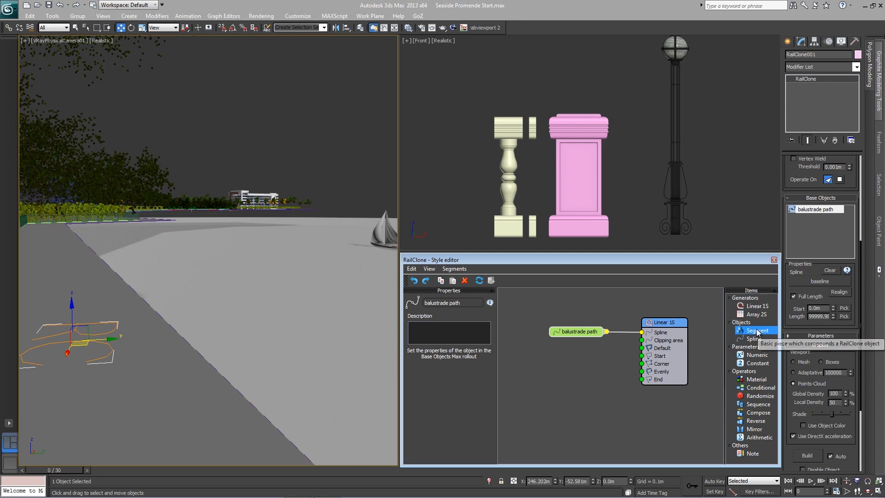
- Add a Segment node using the balust_mid mesh from the Front view and connect it to the generator's Default input
{"action": "left_click_drag", "start_coordinate": [757, 331], "coordinate": [579, 353]}
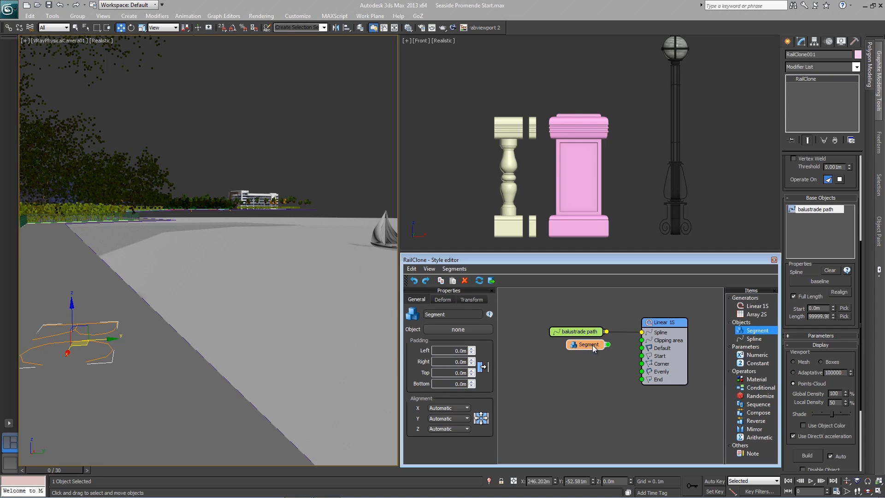
{"action": "left_click", "coordinate": [458, 330]}
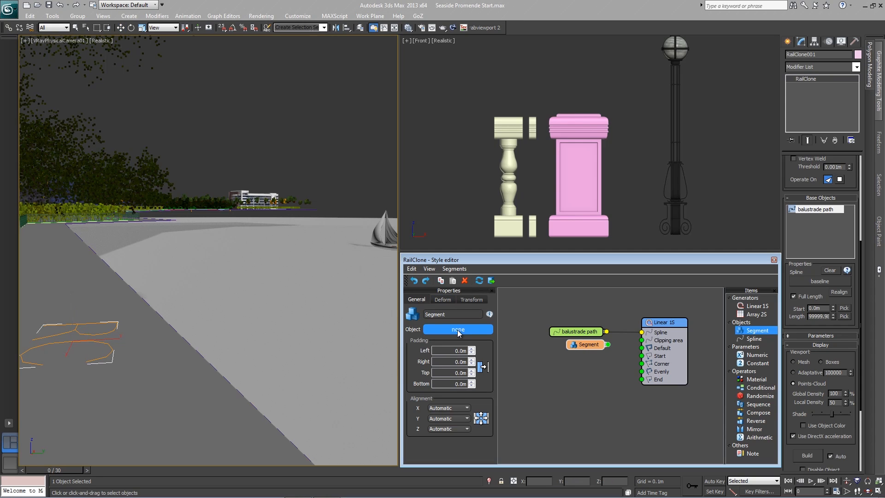
{"action": "left_click", "coordinate": [508, 224]}
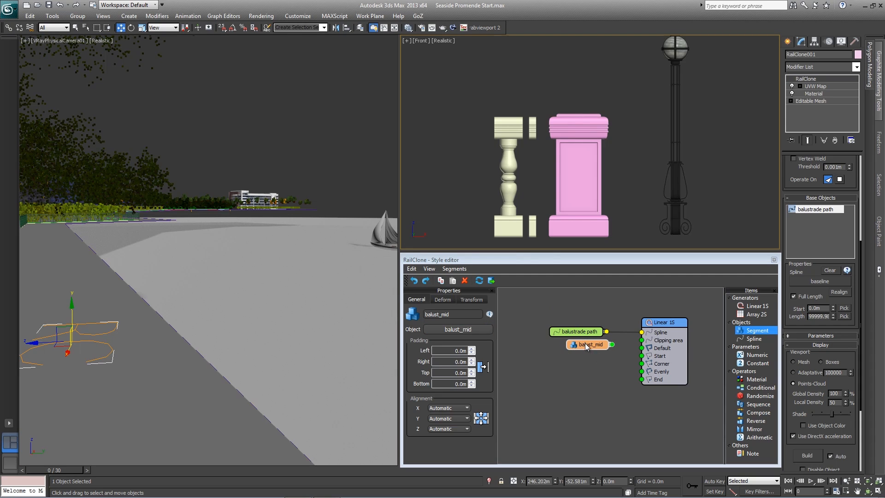
{"action": "left_click_drag", "start_coordinate": [585, 343], "coordinate": [581, 342]}
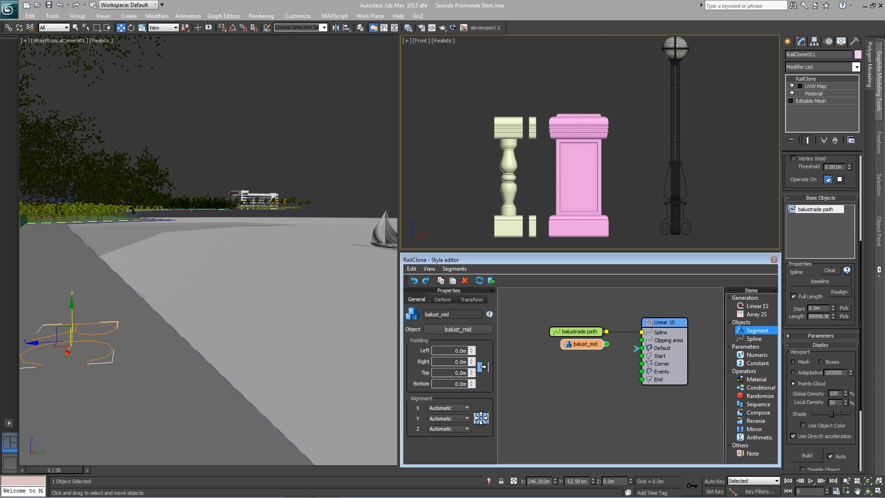
{"action": "left_click_drag", "start_coordinate": [638, 348], "coordinate": [606, 344]}
{"action": "left_click_drag", "start_coordinate": [581, 343], "coordinate": [641, 348]}
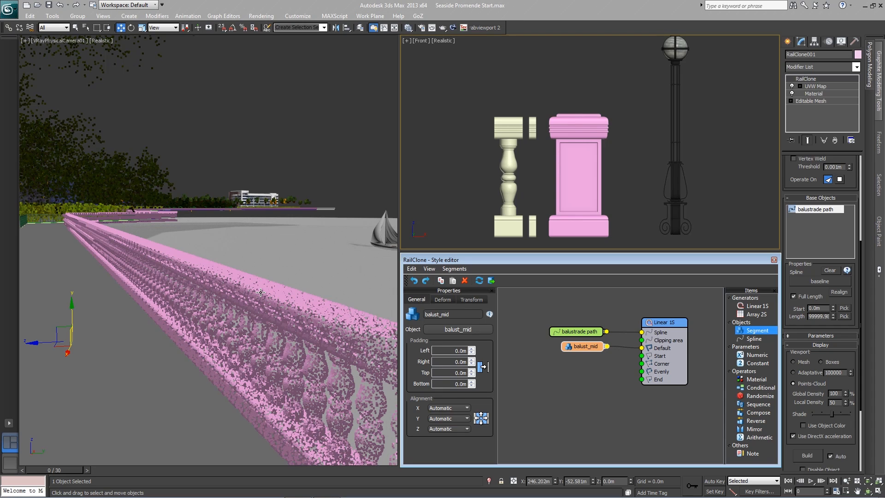
- Turn off Full Length for the balustrade path and set its Start to about 40.346 m
{"action": "left_click_drag", "start_coordinate": [806, 325], "coordinate": [809, 344]}
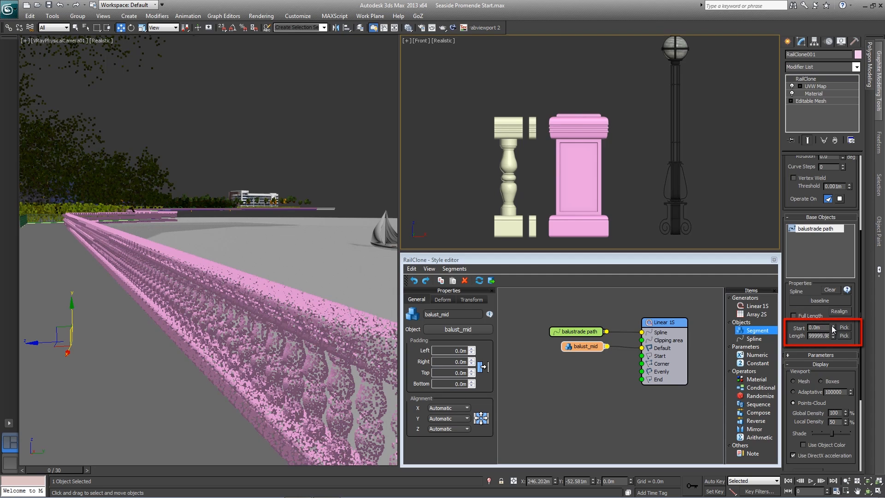
{"action": "left_click_drag", "start_coordinate": [833, 325], "coordinate": [792, 175]}
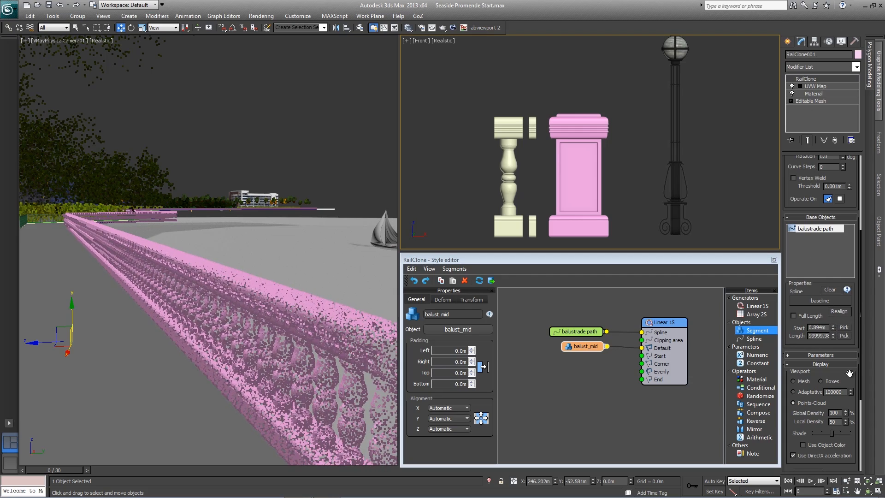
{"action": "left_click_drag", "start_coordinate": [833, 324], "coordinate": [745, 101]}
{"action": "left_click_drag", "start_coordinate": [715, 34], "coordinate": [777, 278]}
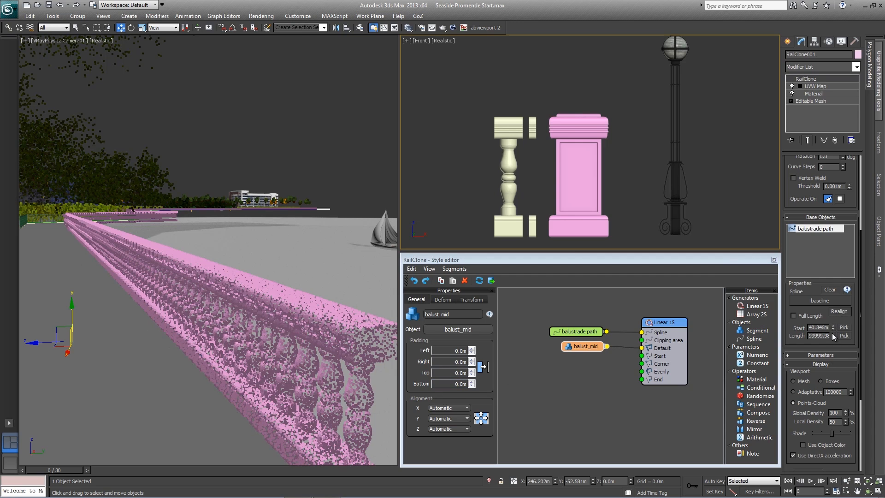
- Try a Length of 100 m for the balustrade path and shorten it to 9 m
{"action": "double_click", "coordinate": [818, 335]}
{"action": "type", "text": "100"}
{"action": "key", "text": "Return"}
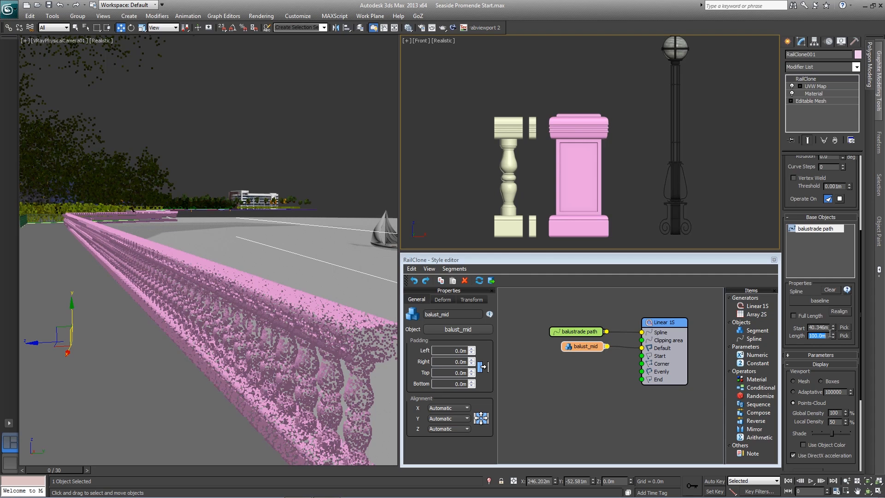
{"action": "left_click_drag", "start_coordinate": [832, 336], "coordinate": [835, 377]}
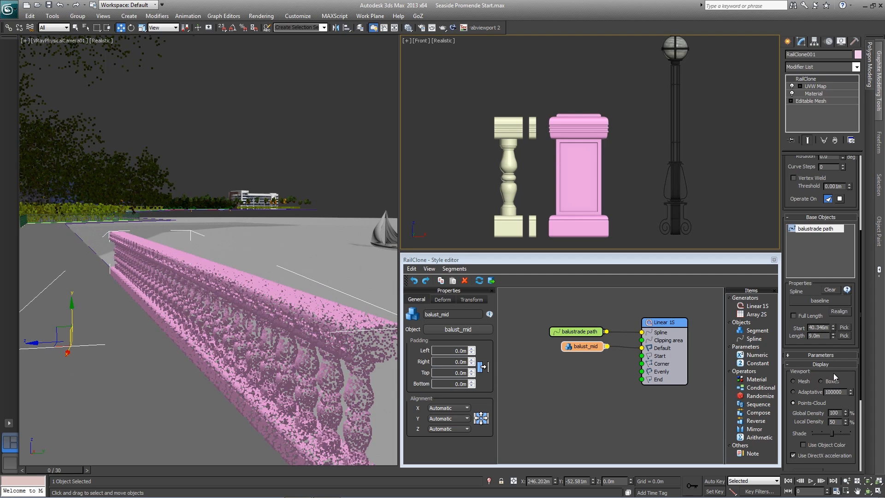
- Set the balustrade path's Length to 25 m and switch the RailClone object's viewport display to Mesh
{"action": "double_click", "coordinate": [815, 336]}
{"action": "type", "text": "25"}
{"action": "key", "text": "Return"}
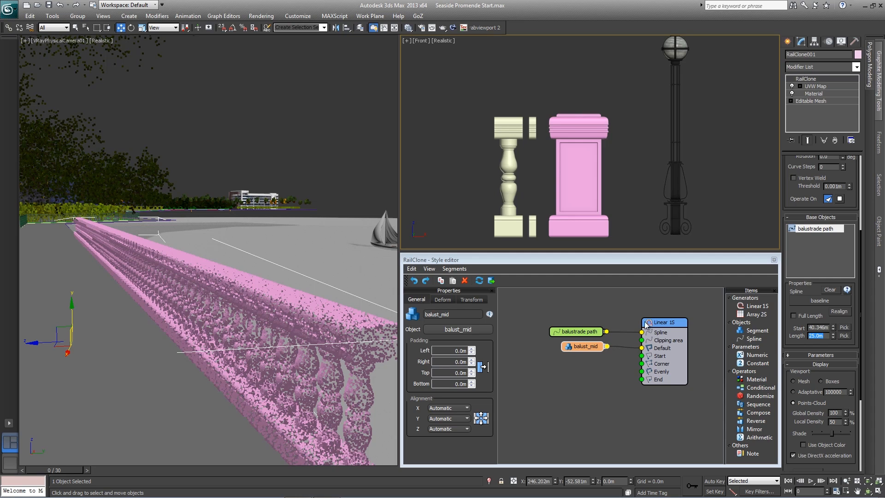
{"action": "left_click_drag", "start_coordinate": [787, 340], "coordinate": [779, 208]}
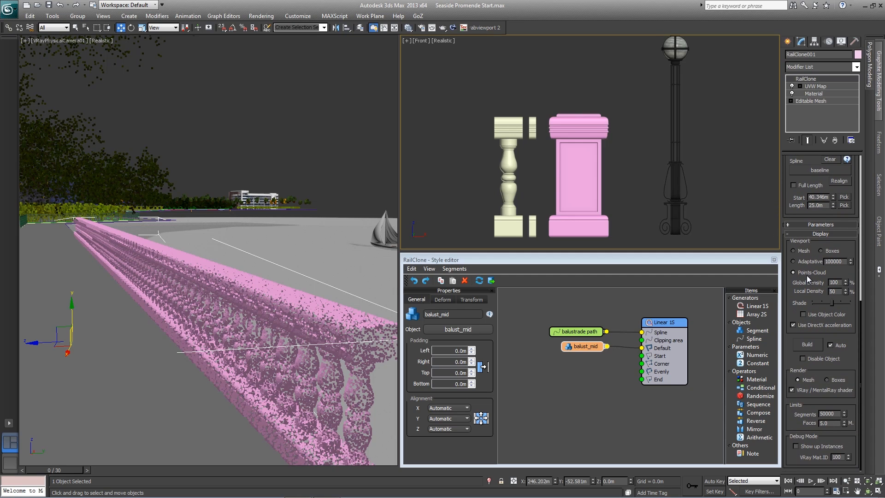
{"action": "left_click", "coordinate": [798, 249]}
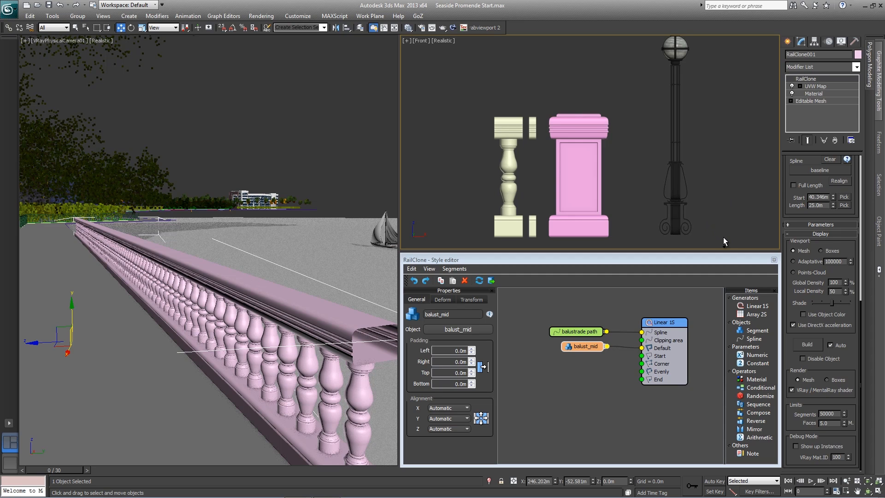
- Isolate the source meshes together with the RailClone balustrade and select the balustrade
{"action": "left_click_drag", "start_coordinate": [726, 238], "coordinate": [472, 43]}
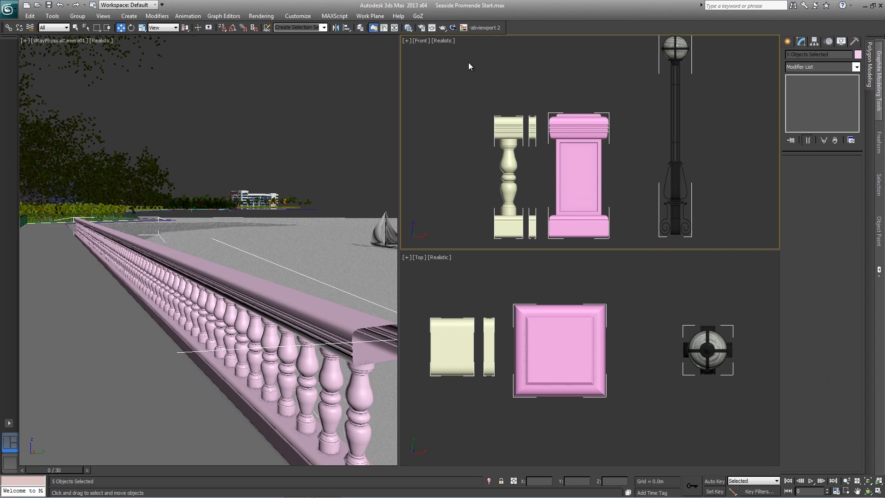
{"action": "key", "text": "alt+q"}
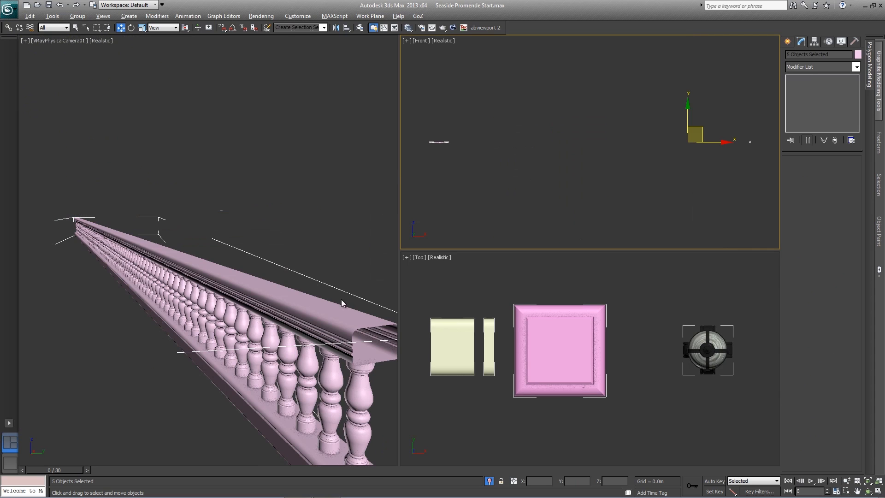
{"action": "left_click", "coordinate": [305, 297]}
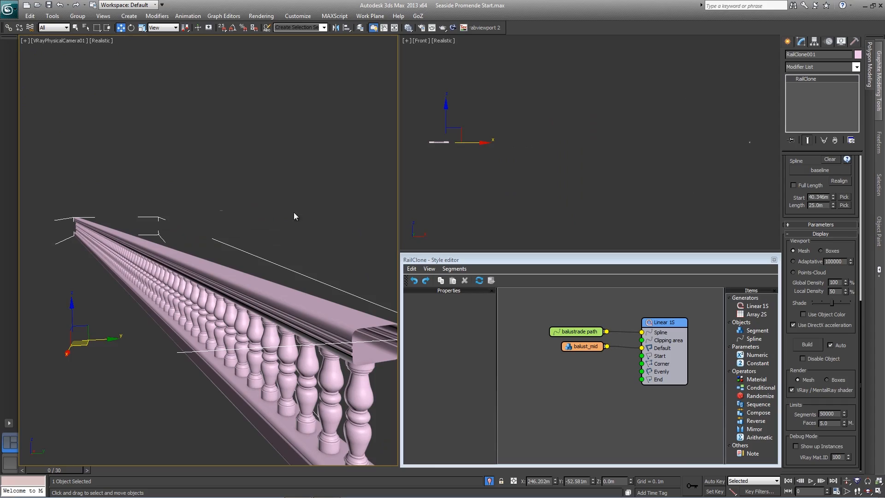
- Change to a viewport layout with one wide view and show the whole balustrade shaded in a side-on orthographic view
{"action": "left_click", "coordinate": [9, 422]}
{"action": "left_click", "coordinate": [65, 386]}
{"action": "key", "text": "z"}
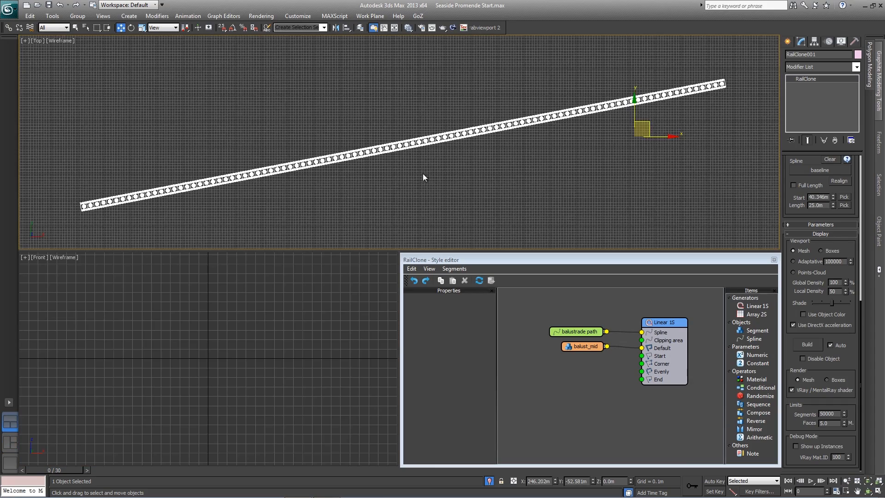
{"action": "middle_click_drag", "start_coordinate": [422, 173], "coordinate": [432, 158], "text": "alt"}
{"action": "key", "text": "F3"}
{"action": "middle_click_drag", "start_coordinate": [417, 193], "coordinate": [460, 175], "text": "alt"}
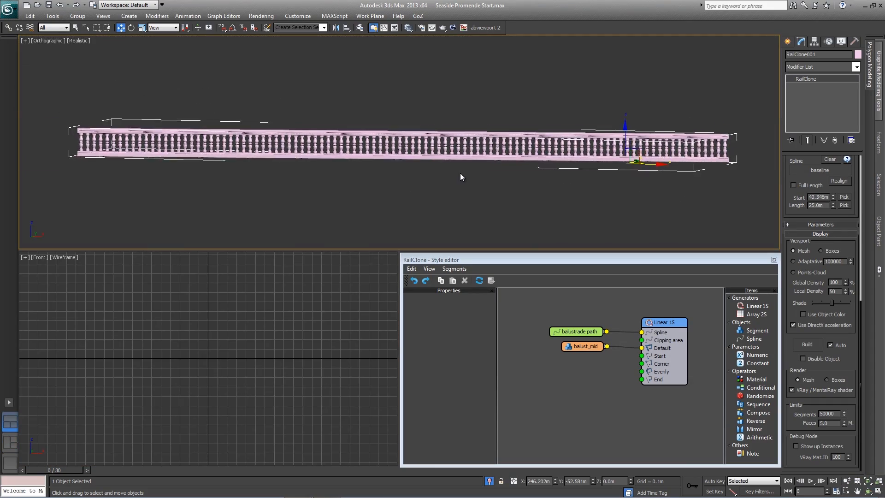
{"action": "scroll", "coordinate": [446, 182], "scroll_direction": "up", "scroll_amount": 4}
{"action": "scroll", "coordinate": [405, 211], "scroll_direction": "down", "scroll_amount": 2}
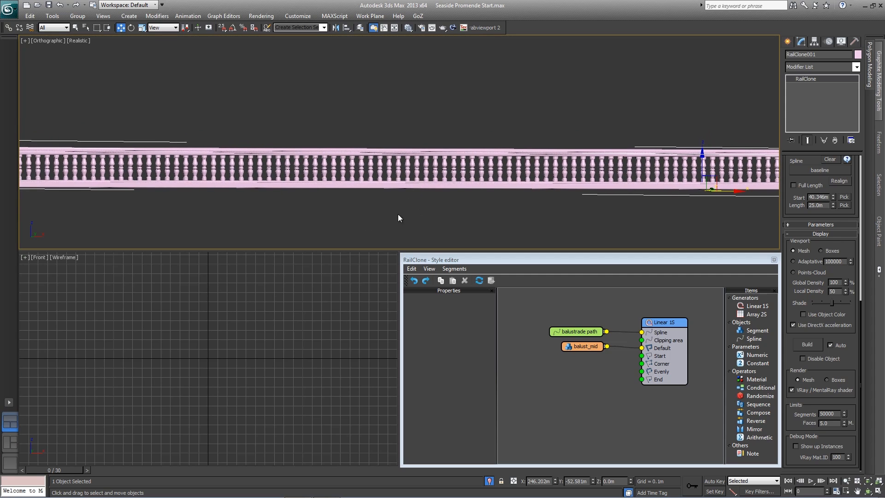
- Frame the baluster, pillar and lamp post source meshes in the Front view and reselect the RailClone balustrade
{"action": "scroll", "coordinate": [281, 333], "scroll_direction": "down", "scroll_amount": 10}
{"action": "left_click_drag", "start_coordinate": [343, 376], "coordinate": [317, 337]}
{"action": "scroll", "coordinate": [328, 361], "scroll_direction": "up", "scroll_amount": 8}
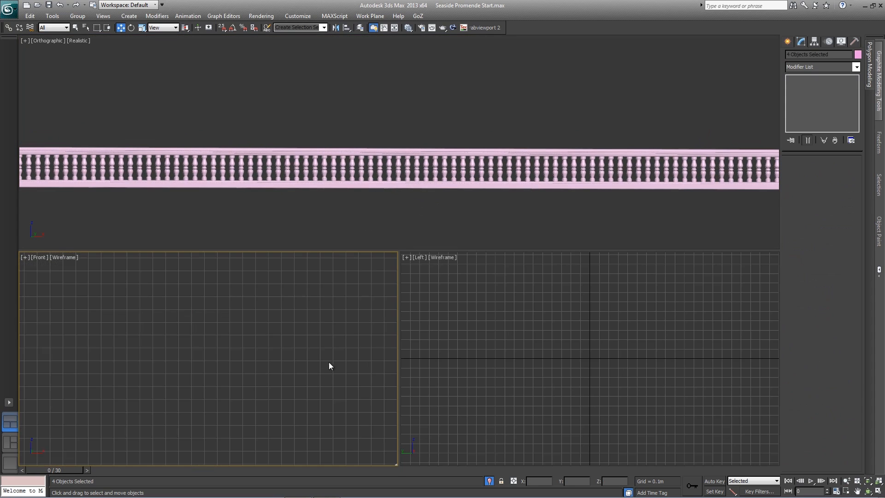
{"action": "scroll", "coordinate": [298, 363], "scroll_direction": "up", "scroll_amount": 5}
{"action": "middle_click_drag", "start_coordinate": [292, 338], "coordinate": [191, 357]}
{"action": "scroll", "coordinate": [192, 357], "scroll_direction": "down", "scroll_amount": 2}
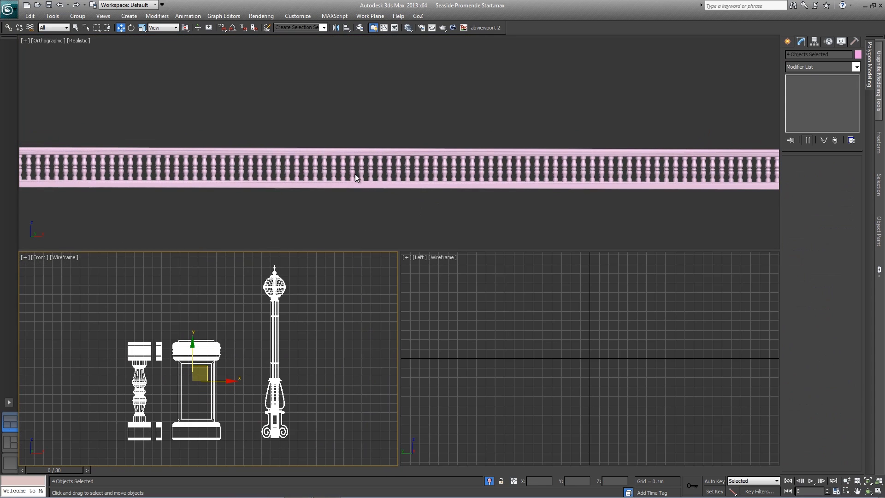
{"action": "left_click", "coordinate": [355, 177]}
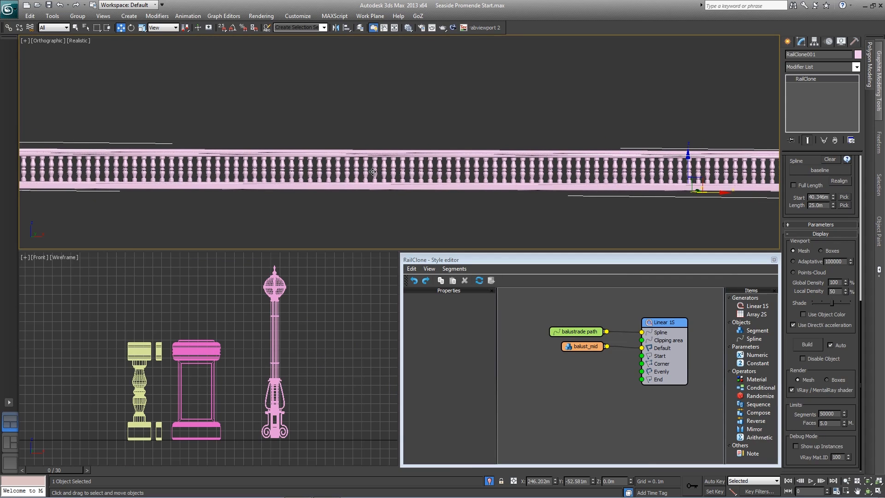
- Add a new segment to the RailClone style and assign the pillar mesh balust_post as its object
{"action": "scroll", "coordinate": [388, 172], "scroll_direction": "down", "scroll_amount": 3}
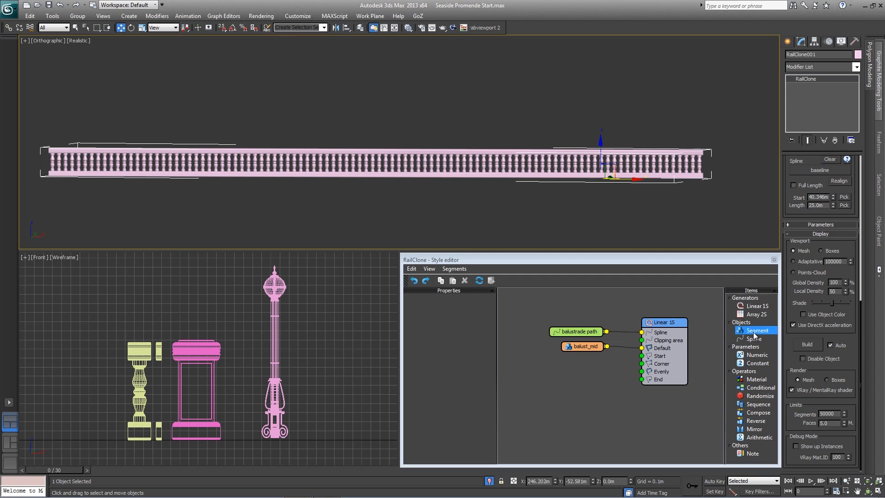
{"action": "left_click_drag", "start_coordinate": [754, 332], "coordinate": [586, 362]}
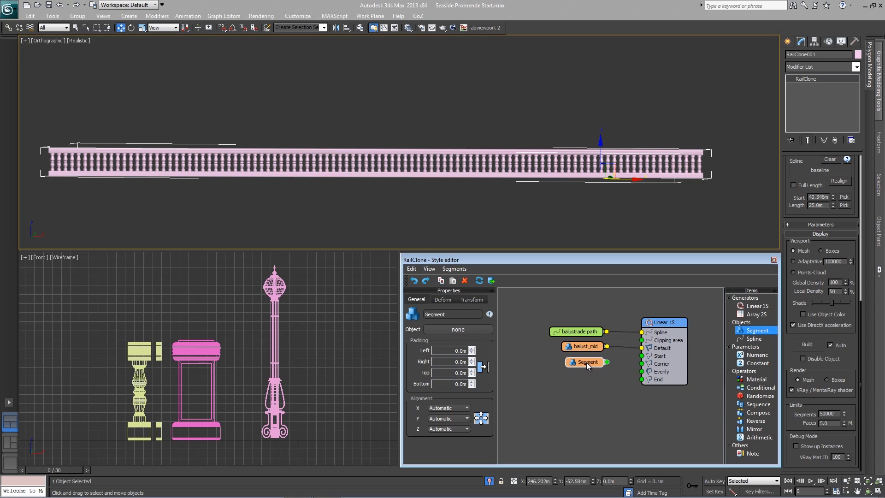
{"action": "left_click", "coordinate": [463, 329]}
{"action": "left_click", "coordinate": [205, 348]}
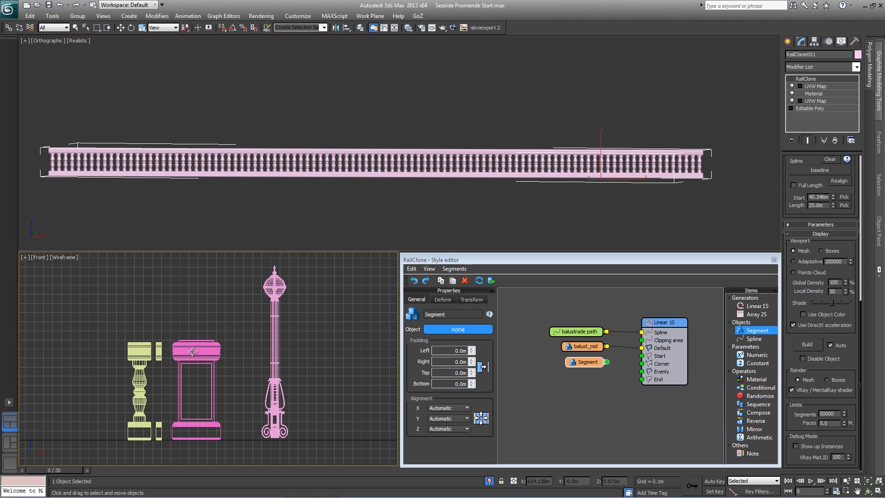
{"action": "left_click_drag", "start_coordinate": [589, 365], "coordinate": [583, 366]}
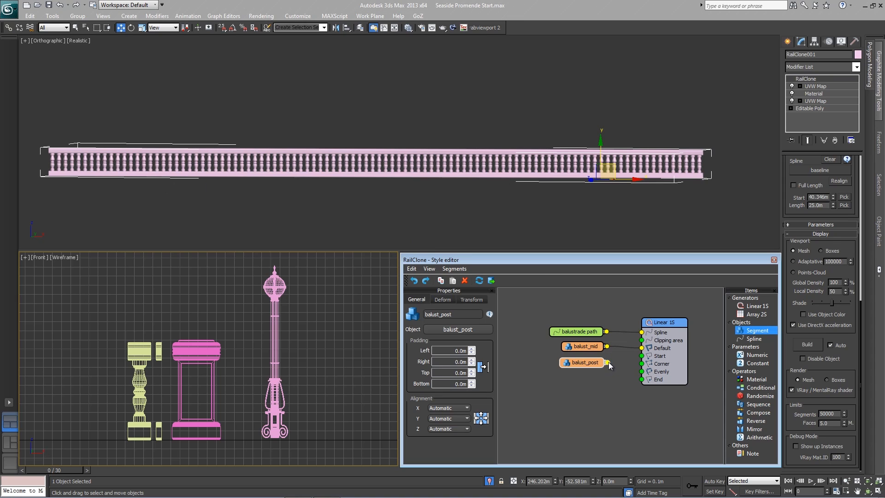
- Wire the balust_post segment to both the Start and End inputs of the Linear 1S generator
{"action": "left_click_drag", "start_coordinate": [607, 363], "coordinate": [642, 356]}
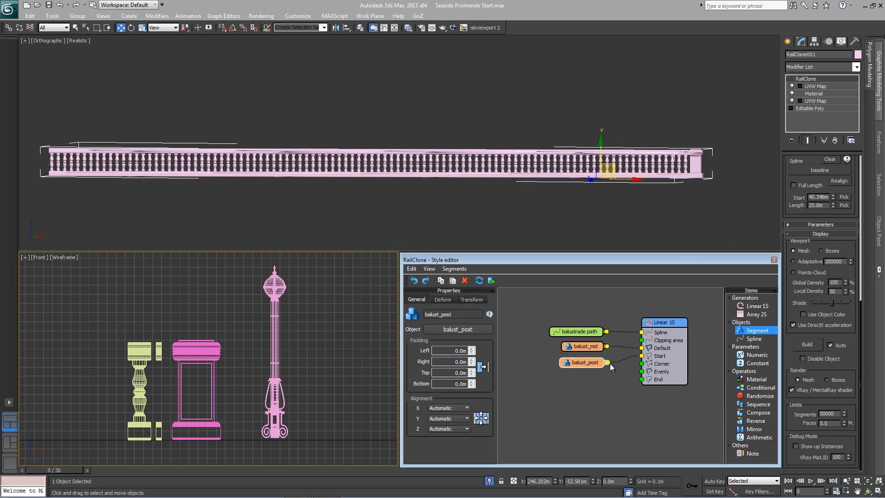
{"action": "left_click_drag", "start_coordinate": [608, 362], "coordinate": [641, 379]}
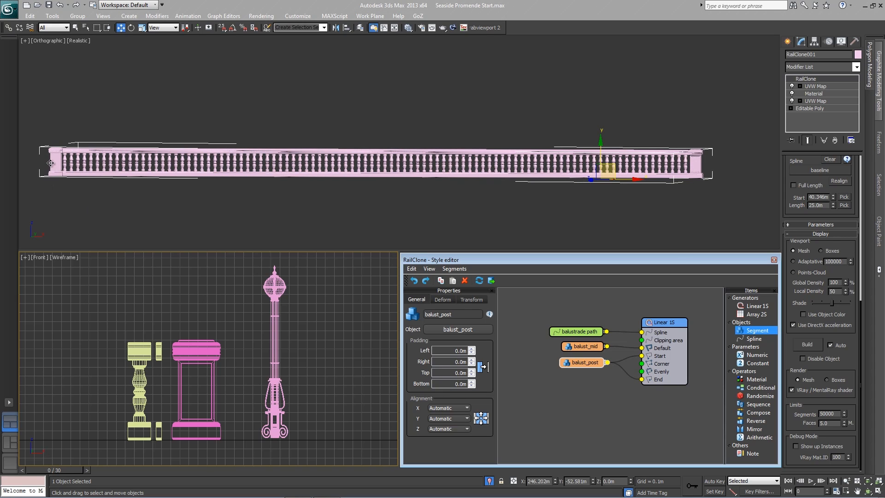
{"action": "left_click", "coordinate": [100, 156]}
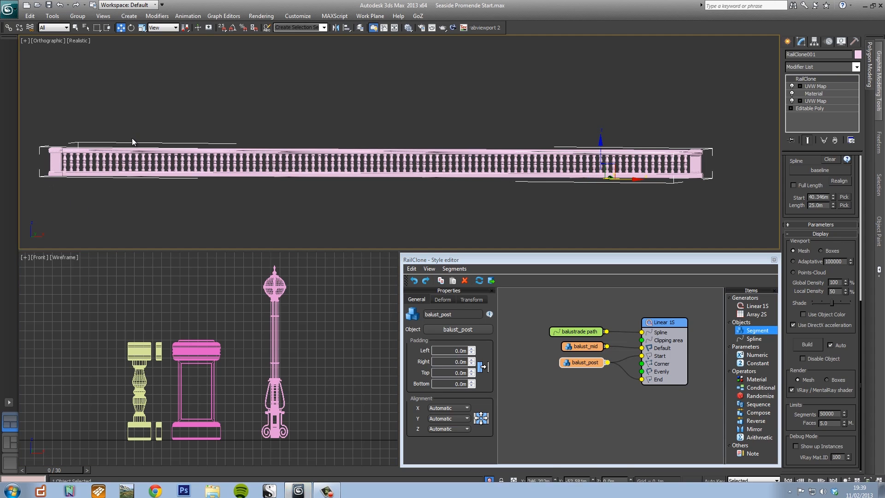
- Wire the balust_post segment to the Evenly input of Linear 1S and inspect the repeated pillars up close
{"action": "left_click_drag", "start_coordinate": [581, 363], "coordinate": [579, 364]}
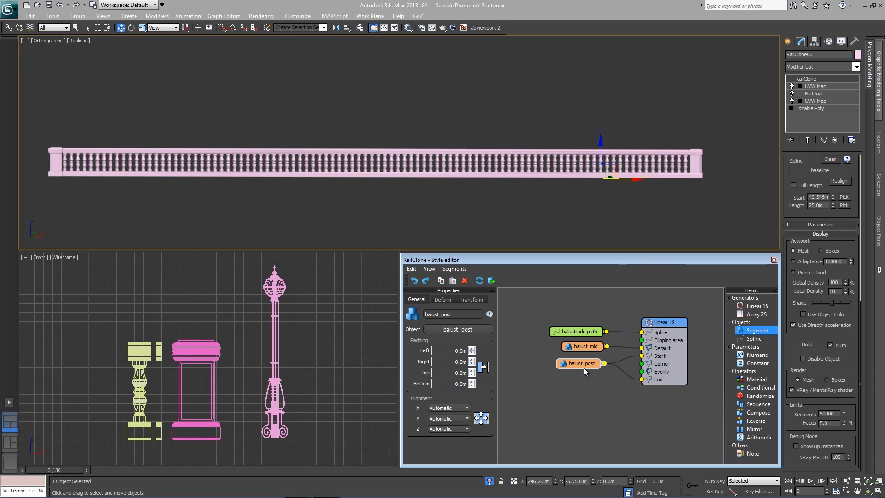
{"action": "left_click_drag", "start_coordinate": [583, 367], "coordinate": [574, 364]}
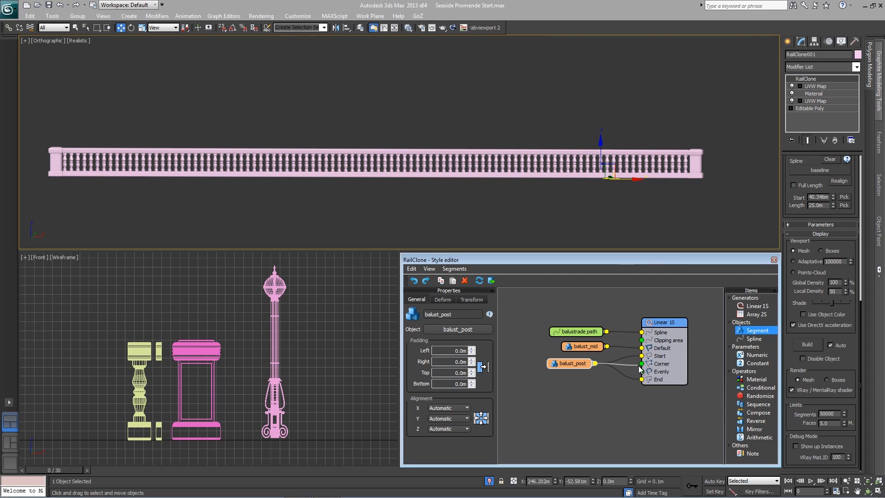
{"action": "left_click_drag", "start_coordinate": [639, 367], "coordinate": [642, 372]}
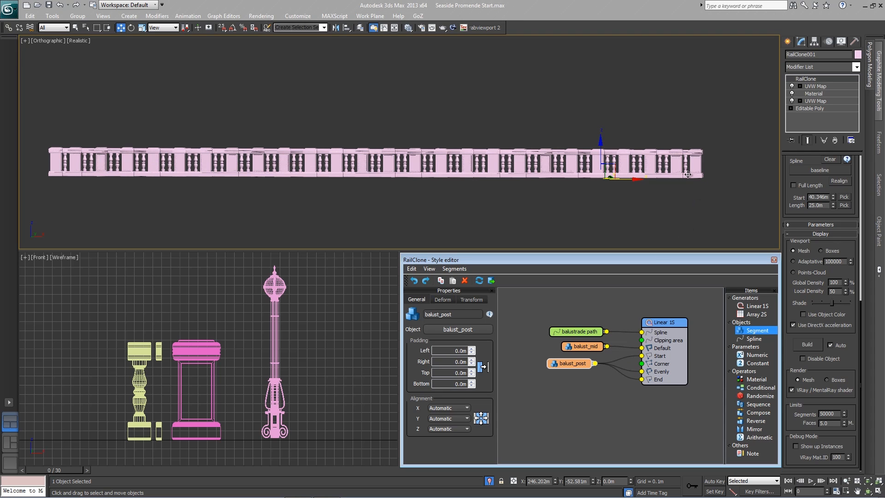
{"action": "middle_click_drag", "start_coordinate": [260, 174], "coordinate": [413, 183], "text": "alt"}
{"action": "scroll", "coordinate": [390, 156], "scroll_direction": "up", "scroll_amount": 6}
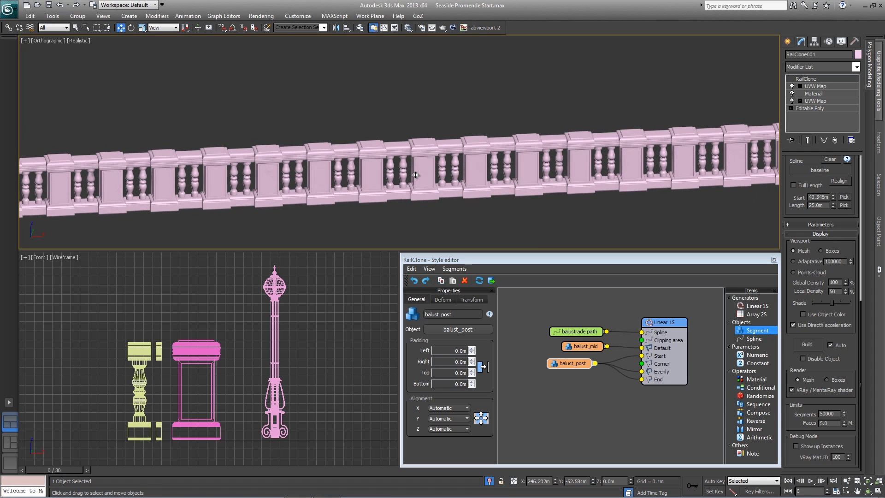
- Set the Evenly Distance in the Linear 1S generator's rules to 5 m and view the whole balustrade
{"action": "left_click", "coordinate": [668, 323]}
{"action": "left_click", "coordinate": [441, 301]}
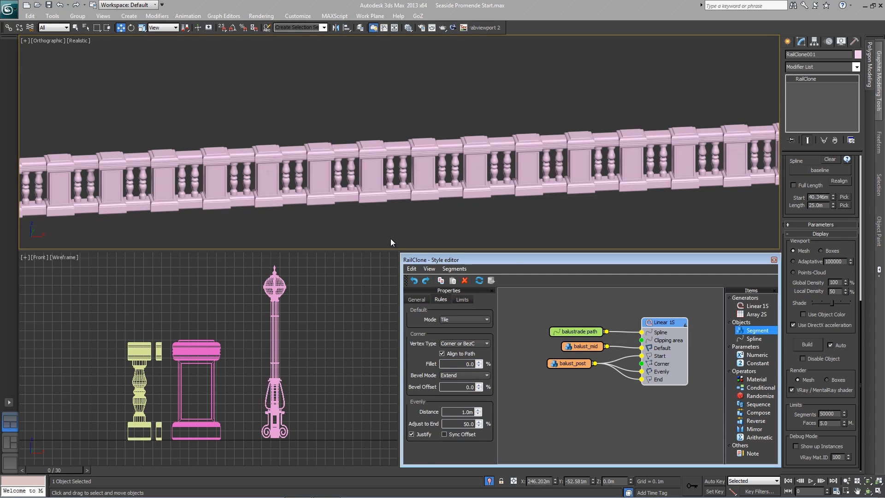
{"action": "middle_click_drag", "start_coordinate": [442, 189], "coordinate": [525, 189], "text": "alt"}
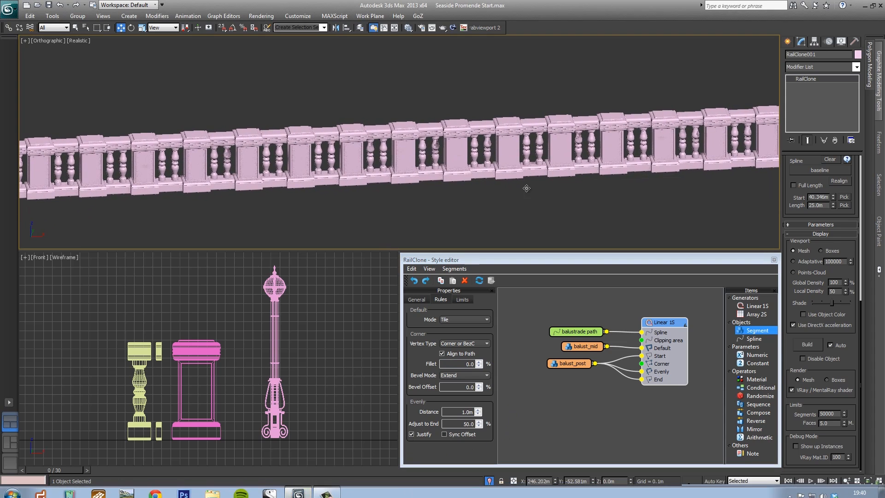
{"action": "left_click_drag", "start_coordinate": [478, 411], "coordinate": [457, 333]}
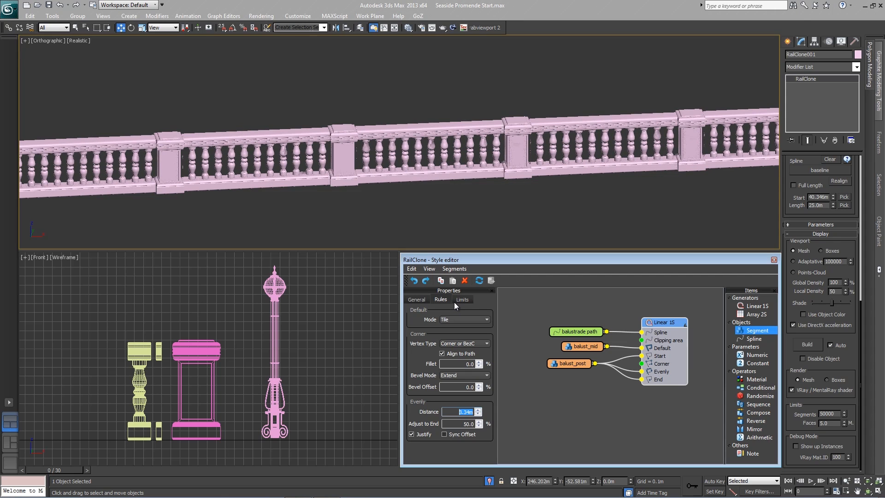
{"action": "left_click_drag", "start_coordinate": [466, 363], "coordinate": [467, 386]}
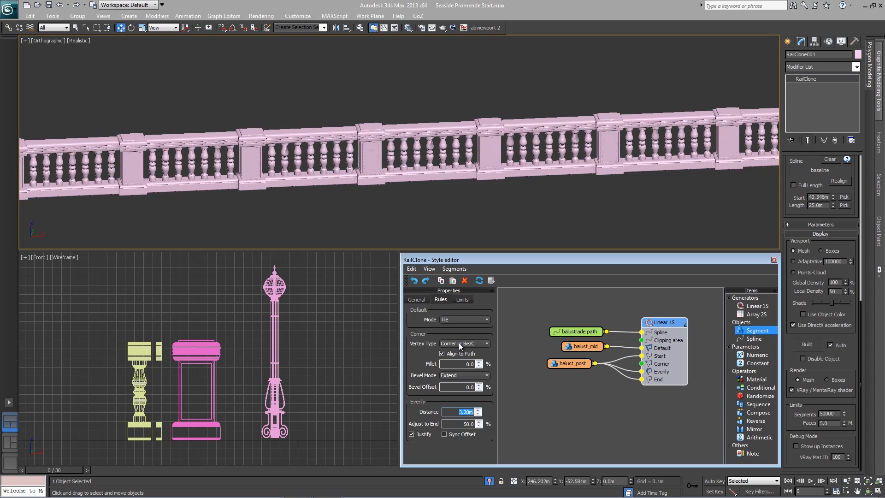
{"action": "type", "text": "2.53"}
{"action": "key", "text": "Return"}
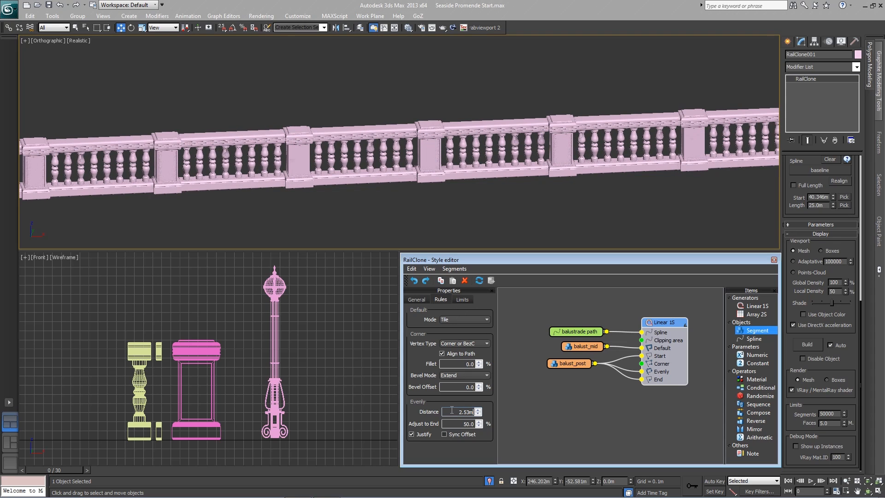
{"action": "type", "text": "5"}
{"action": "key", "text": "Return"}
{"action": "scroll", "coordinate": [465, 153], "scroll_direction": "down", "scroll_amount": 4}
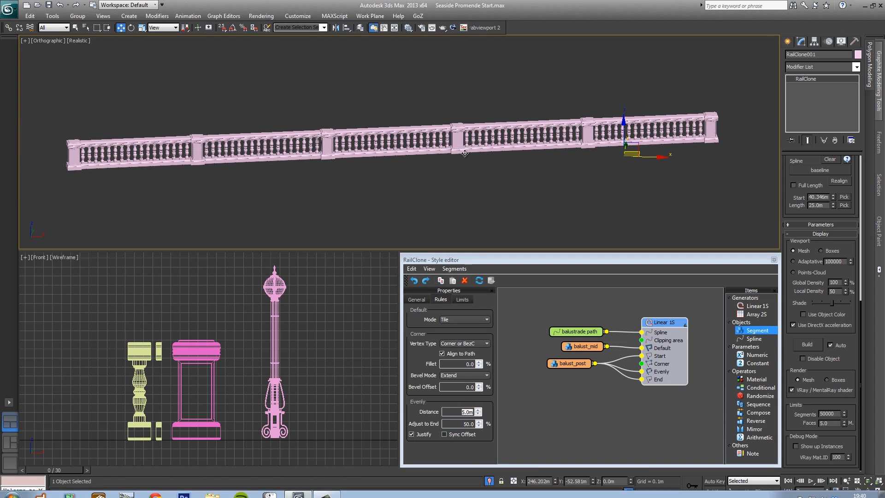
{"action": "mouse_move", "coordinate": [464, 153]}
{"action": "middle_mouse_down", "text": "alt"}
{"action": "mouse_move", "coordinate": [477, 156]}
{"action": "mouse_move", "coordinate": [470, 171]}
{"action": "mouse_move", "coordinate": [479, 157]}
{"action": "middle_mouse_up", "text": "alt"}
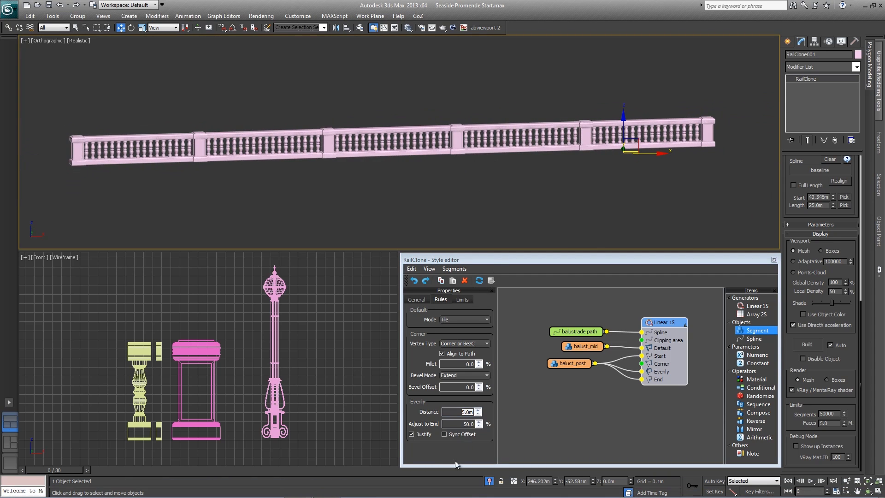
- Turn off Justify for the evenly spaced pillars in the Linear 1S rules
{"action": "left_click", "coordinate": [417, 437]}
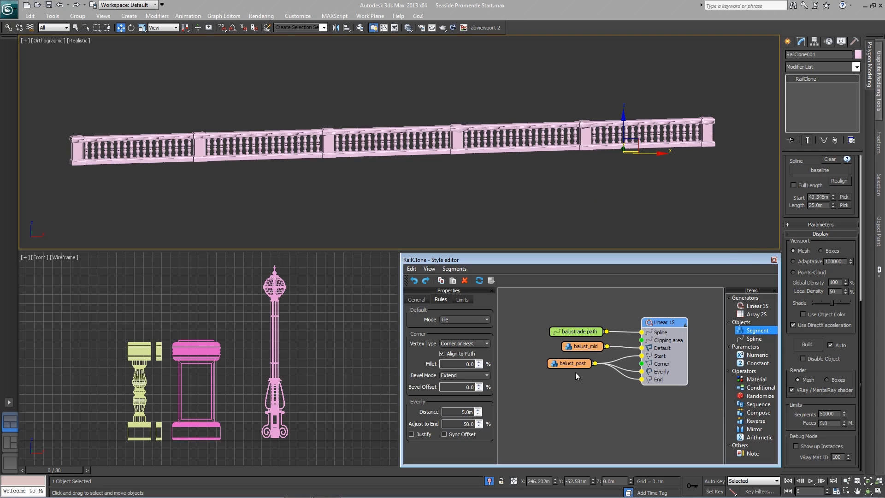
{"action": "left_click", "coordinate": [459, 411]}
{"action": "left_click", "coordinate": [462, 412]}
{"action": "middle_click_drag", "start_coordinate": [620, 401], "coordinate": [608, 388]}
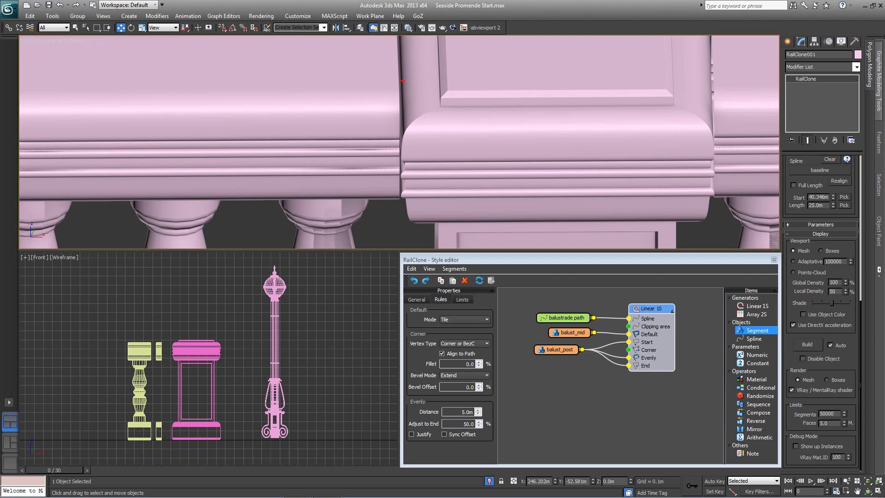
- Examine the joints between the pillars and the baluster sections along the full length of the balustrade
{"action": "left_click_drag", "start_coordinate": [402, 78], "coordinate": [402, 199]}
{"action": "scroll", "coordinate": [444, 144], "scroll_direction": "down", "scroll_amount": 10}
{"action": "scroll", "coordinate": [446, 146], "scroll_direction": "down", "scroll_amount": 8}
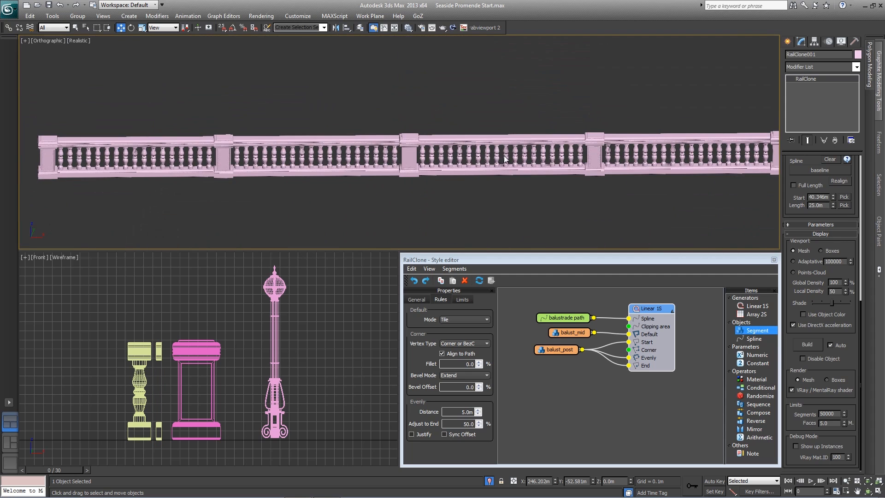
{"action": "middle_click_drag", "start_coordinate": [512, 145], "coordinate": [563, 145]}
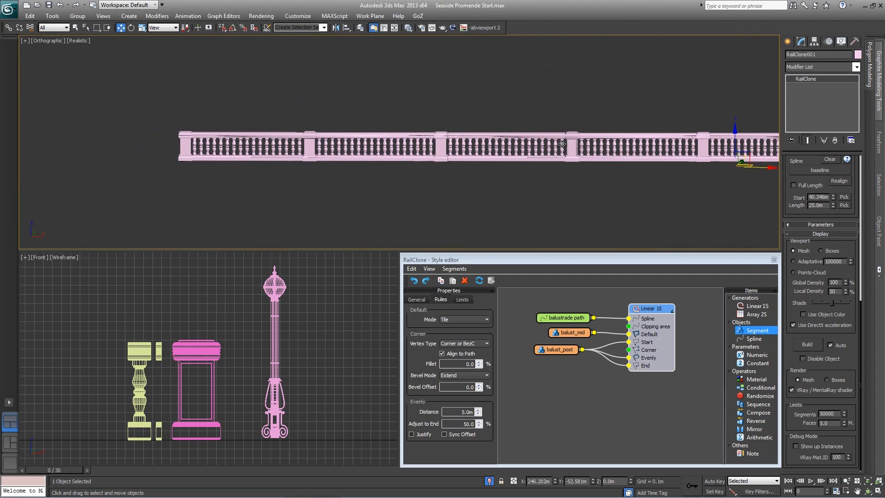
{"action": "middle_click_drag", "start_coordinate": [229, 154], "coordinate": [309, 154]}
{"action": "scroll", "coordinate": [310, 152], "scroll_direction": "up", "scroll_amount": 4}
{"action": "middle_click_drag", "start_coordinate": [211, 145], "coordinate": [310, 145]}
{"action": "scroll", "coordinate": [231, 135], "scroll_direction": "up", "scroll_amount": 6}
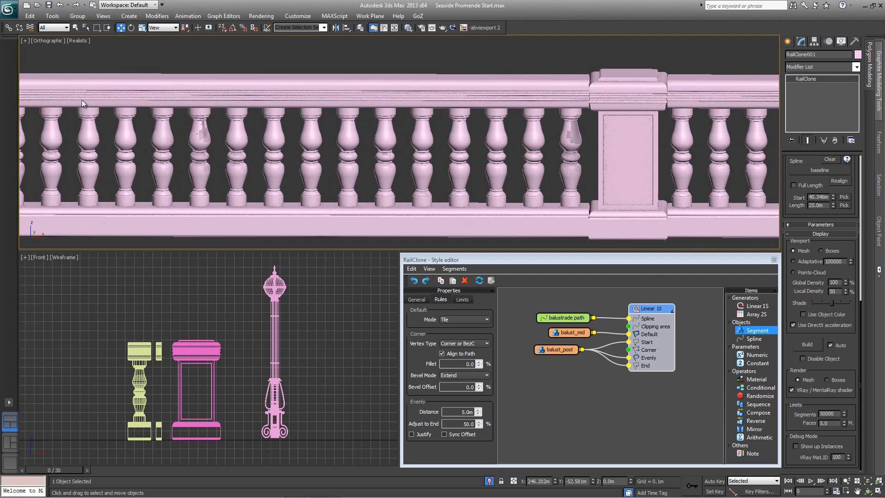
{"action": "middle_click_drag", "start_coordinate": [87, 104], "coordinate": [225, 110]}
{"action": "middle_click_drag", "start_coordinate": [422, 143], "coordinate": [237, 139]}
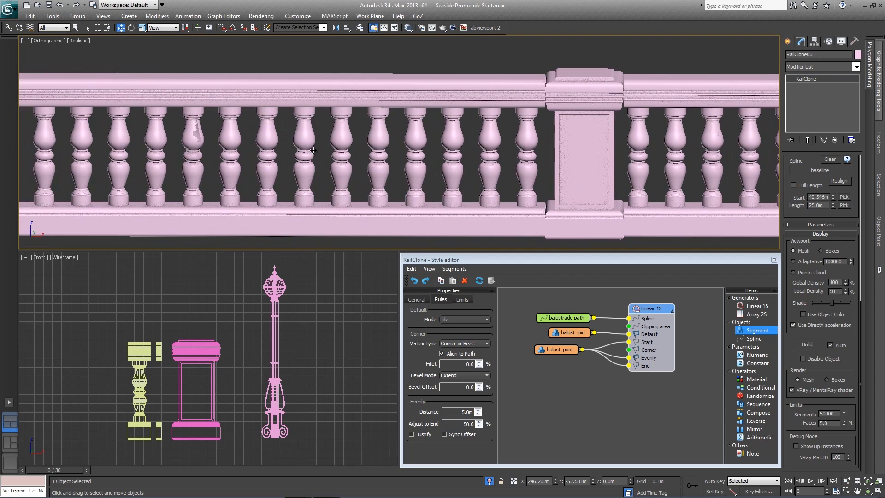
{"action": "scroll", "coordinate": [237, 139], "scroll_direction": "down", "scroll_amount": 8}
{"action": "middle_click_drag", "start_coordinate": [594, 145], "coordinate": [277, 148]}
{"action": "middle_click_drag", "start_coordinate": [536, 178], "coordinate": [278, 187]}
{"action": "scroll", "coordinate": [361, 161], "scroll_direction": "up", "scroll_amount": 4}
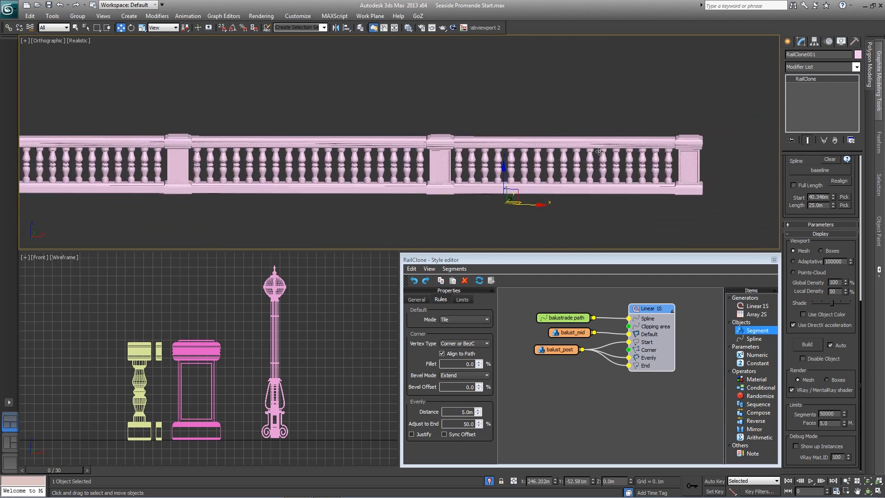
{"action": "middle_click_drag", "start_coordinate": [364, 158], "coordinate": [543, 151]}
{"action": "scroll", "coordinate": [397, 145], "scroll_direction": "up", "scroll_amount": 6}
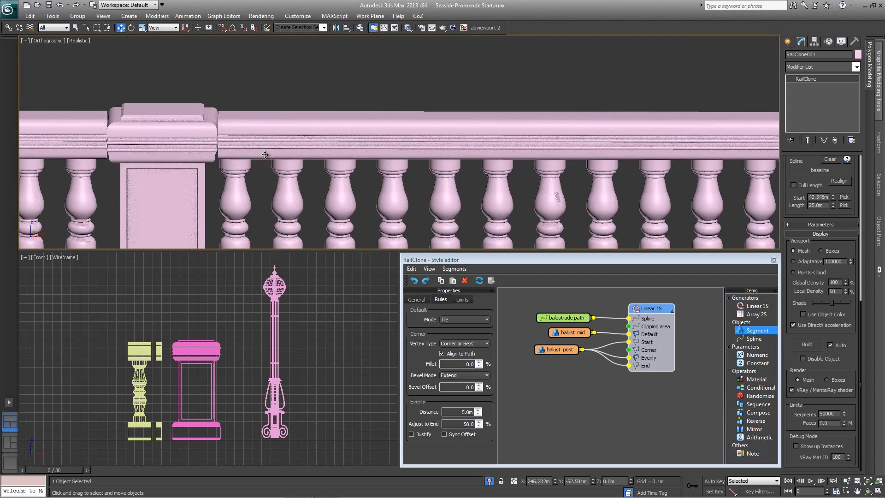
{"action": "middle_click_drag", "start_coordinate": [267, 152], "coordinate": [440, 135]}
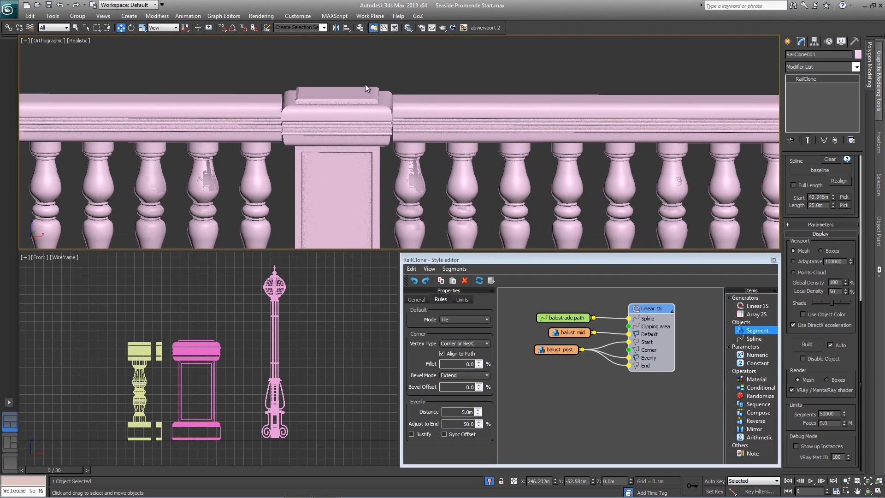
{"action": "scroll", "coordinate": [480, 145], "scroll_direction": "down", "scroll_amount": 3}
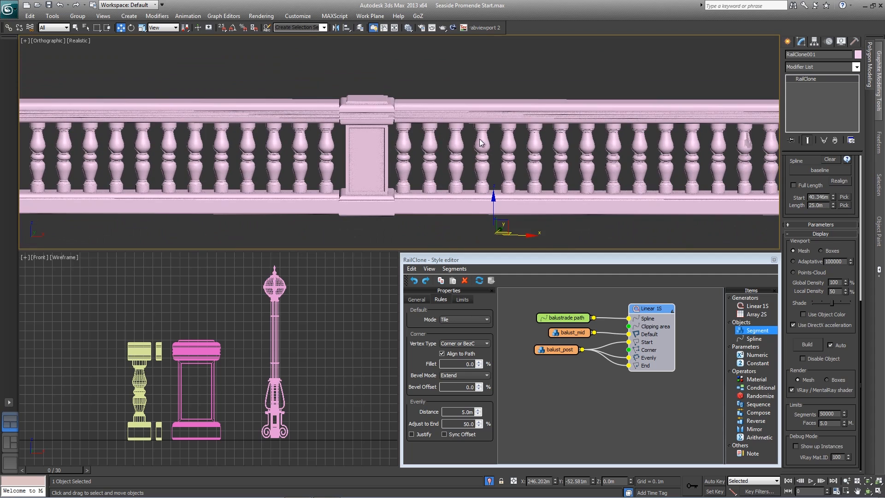
{"action": "middle_click_drag", "start_coordinate": [480, 142], "coordinate": [341, 136]}
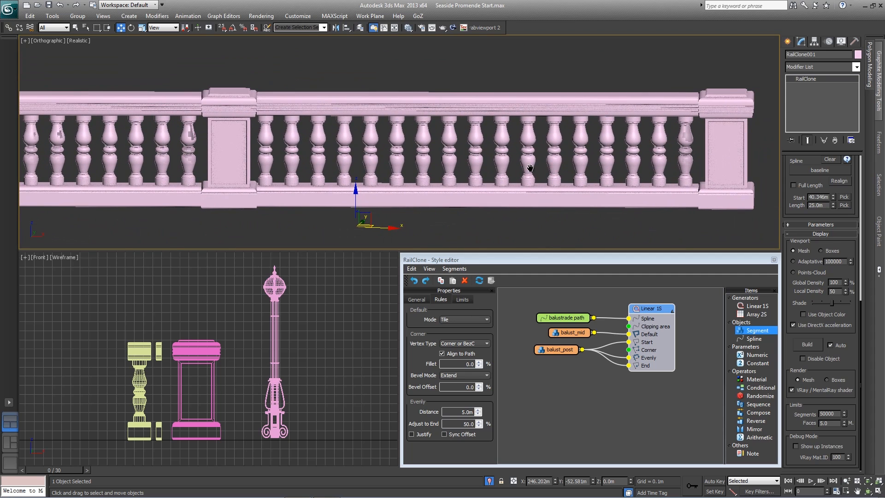
{"action": "middle_click_drag", "start_coordinate": [530, 168], "coordinate": [521, 166]}
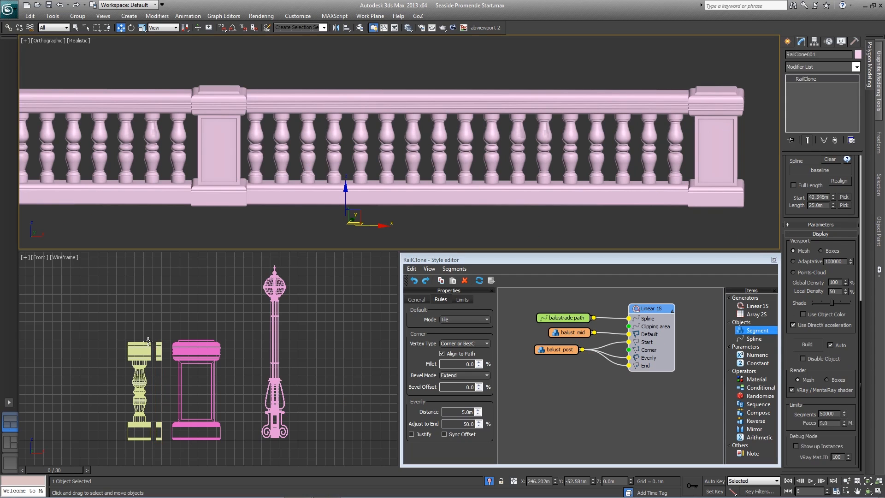
- Add another segment to the style and assign the narrow joint mesh balust_joint as its object
{"action": "left_click_drag", "start_coordinate": [758, 331], "coordinate": [563, 360]}
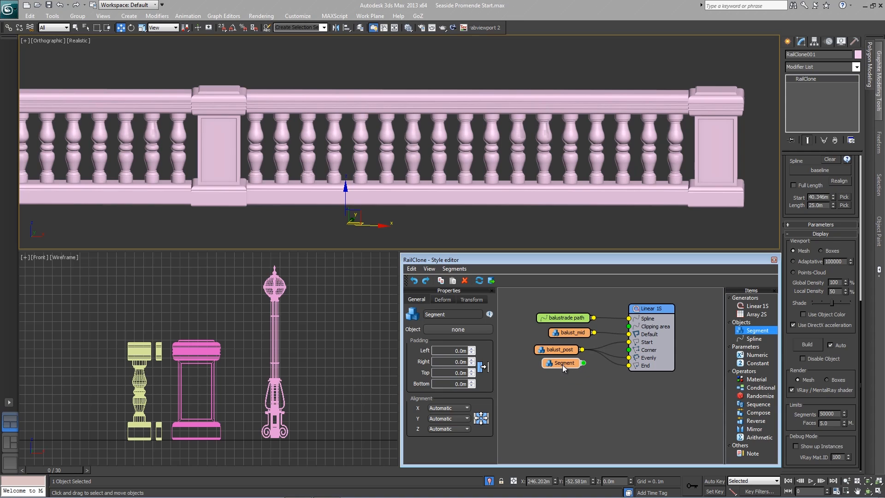
{"action": "left_click", "coordinate": [450, 330]}
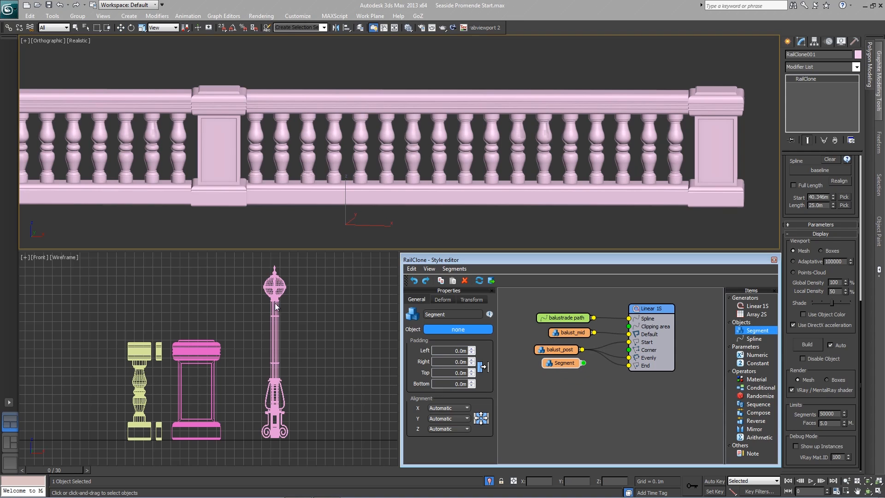
{"action": "left_click", "coordinate": [159, 352]}
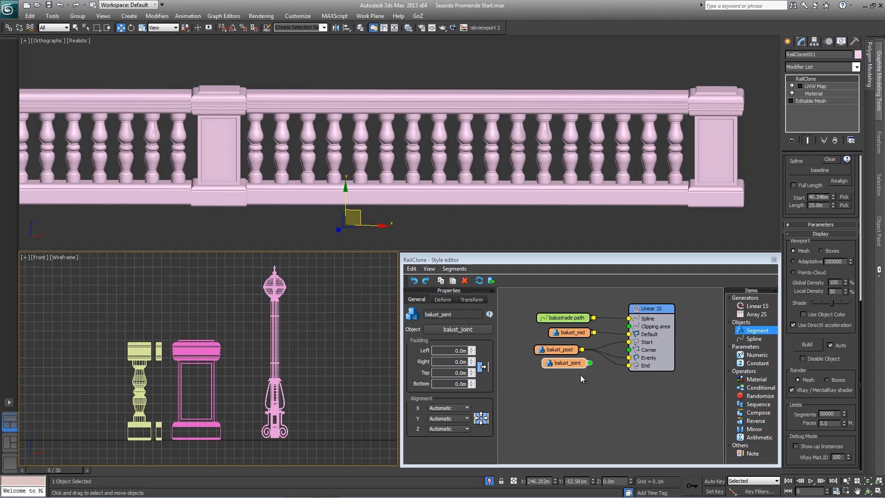
- Disconnect balust_mid from the Linear 1S Default input and move the balust_post and balust_joint nodes farther away from the generator
{"action": "left_click", "coordinate": [557, 351]}
{"action": "mouse_move", "coordinate": [617, 333]}
{"action": "left_mouse_down"}
{"action": "mouse_move", "coordinate": [627, 333]}
{"action": "mouse_move", "coordinate": [612, 337]}
{"action": "left_mouse_up"}
{"action": "middle_click_drag", "start_coordinate": [356, 210], "coordinate": [423, 137]}
{"action": "scroll", "coordinate": [388, 115], "scroll_direction": "up", "scroll_amount": 5}
{"action": "left_click_drag", "start_coordinate": [566, 350], "coordinate": [515, 363]}
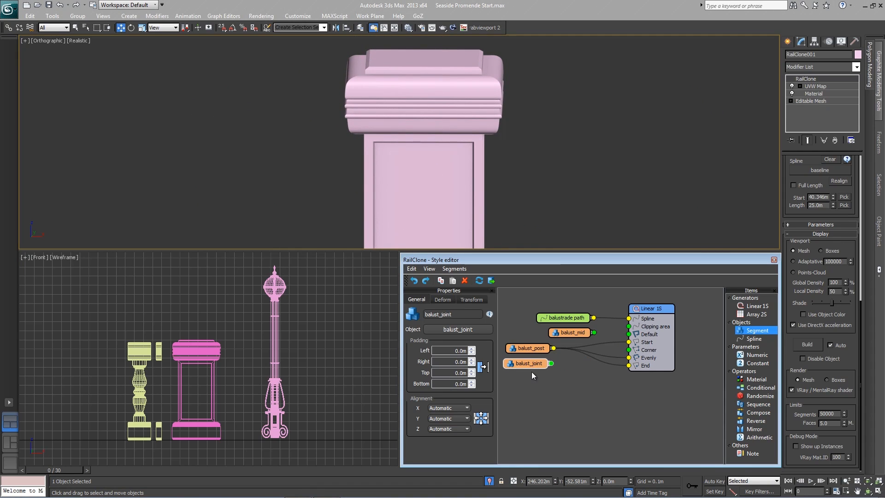
{"action": "left_click_drag", "start_coordinate": [534, 363], "coordinate": [537, 360]}
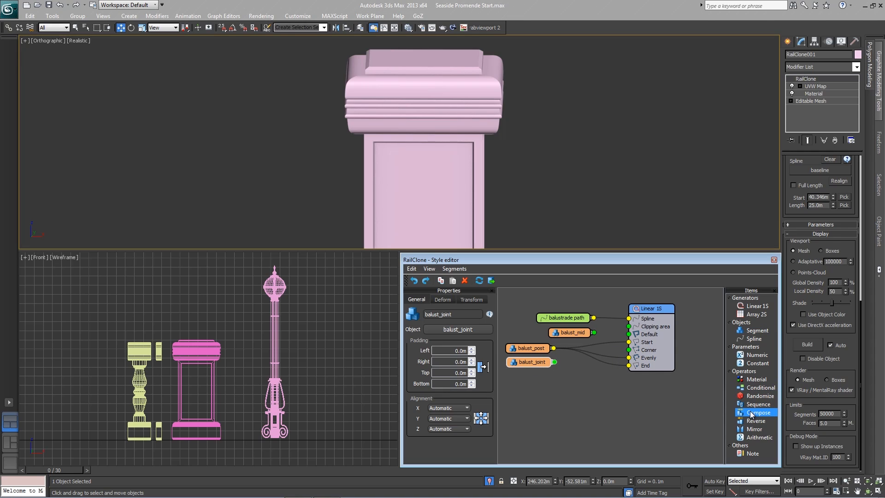
- Add a Compose operator, feed it balust_joint, balust_post and balust_joint in that order, and connect it to the Linear 1S Evenly input
{"action": "left_click_drag", "start_coordinate": [750, 414], "coordinate": [591, 358]}
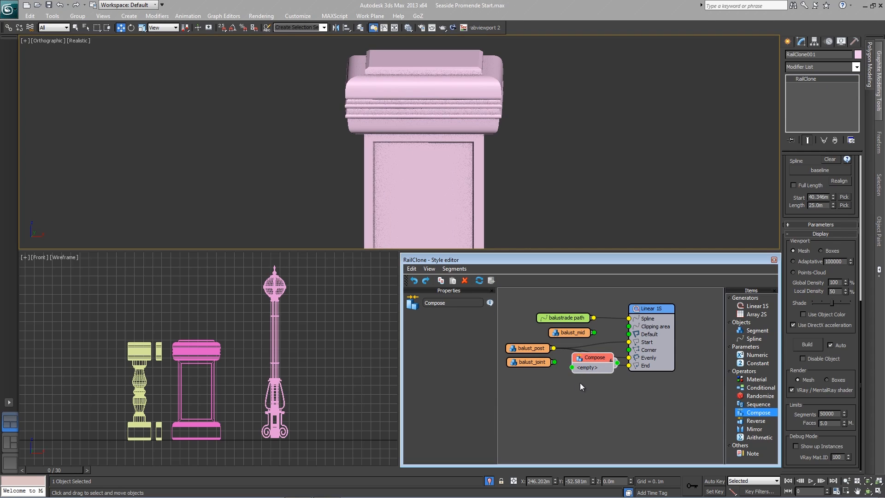
{"action": "left_click", "coordinate": [547, 351]}
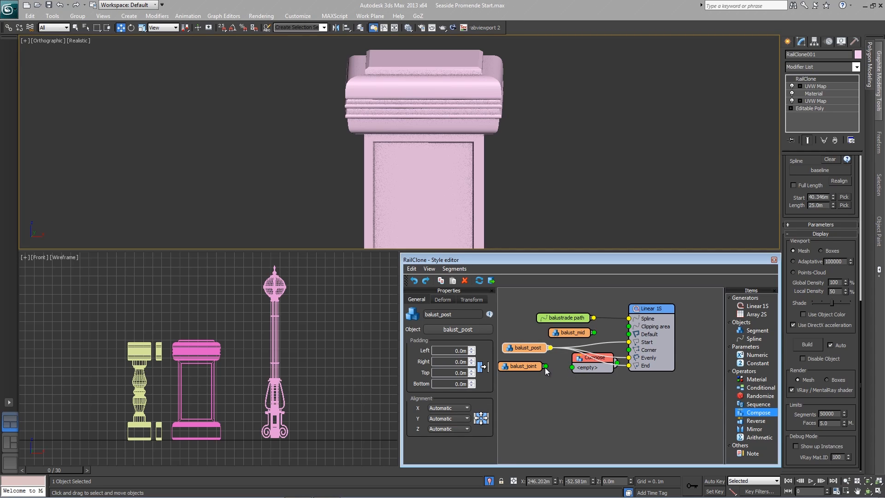
{"action": "left_click_drag", "start_coordinate": [545, 366], "coordinate": [584, 359]}
{"action": "left_click_drag", "start_coordinate": [526, 347], "coordinate": [521, 350]}
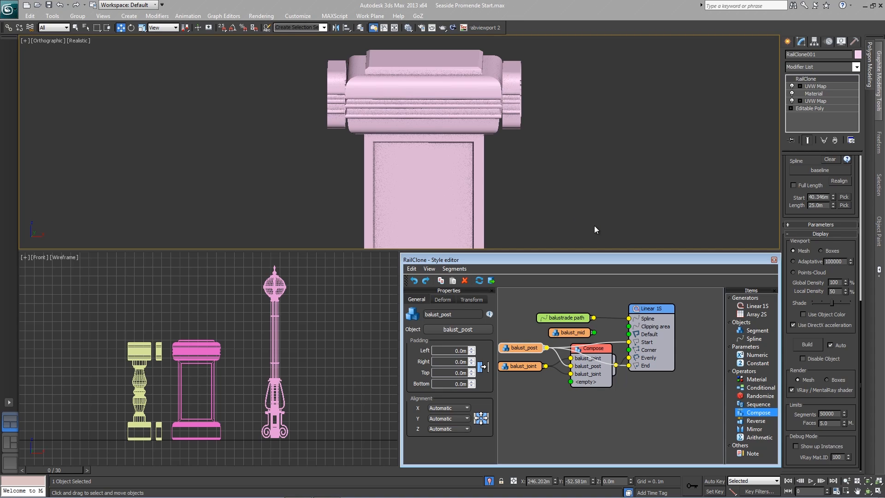
- Space out the Compose, balust_joint and balust_post nodes below the generator's inputs so their wires are easier to follow
{"action": "left_click", "coordinate": [593, 347]}
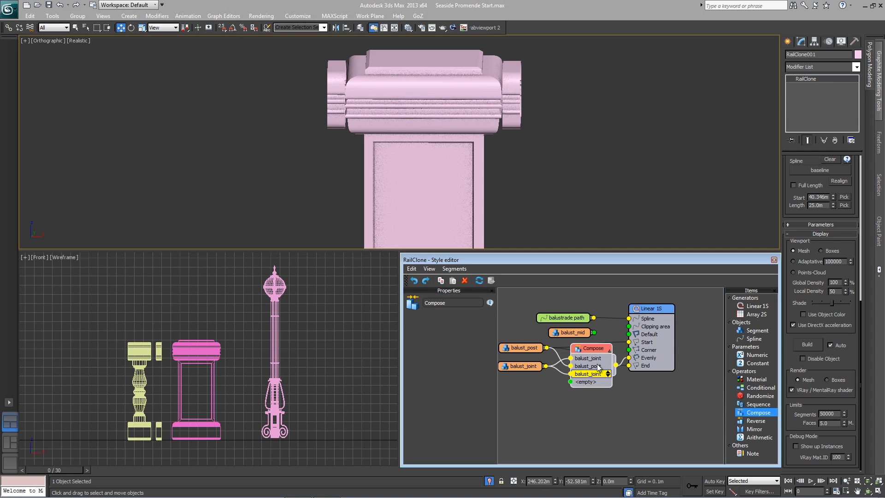
{"action": "left_click_drag", "start_coordinate": [572, 343], "coordinate": [574, 374]}
{"action": "left_click_drag", "start_coordinate": [520, 367], "coordinate": [519, 404]}
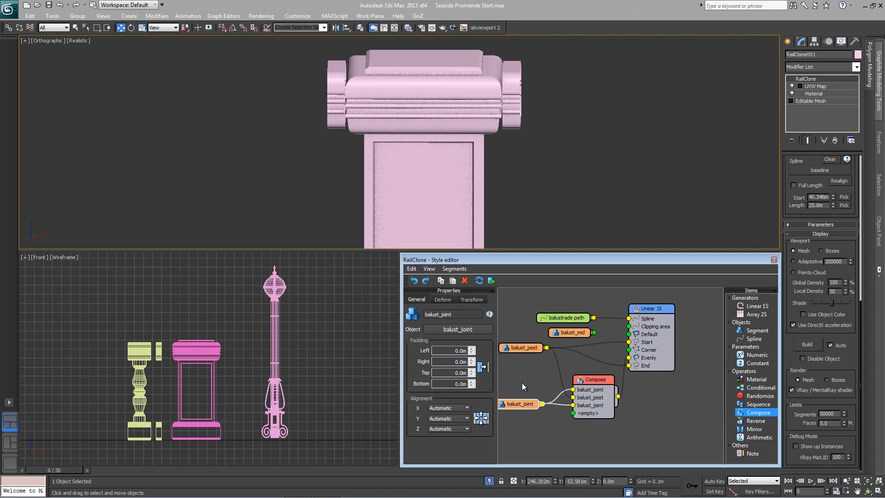
{"action": "left_click_drag", "start_coordinate": [526, 347], "coordinate": [524, 359]}
- Set the left padding of the balust_post segment to -0.04 m to bring the joint piece into the pillar
{"action": "middle_click_drag", "start_coordinate": [454, 86], "coordinate": [381, 107]}
{"action": "scroll", "coordinate": [387, 121], "scroll_direction": "up", "scroll_amount": 3}
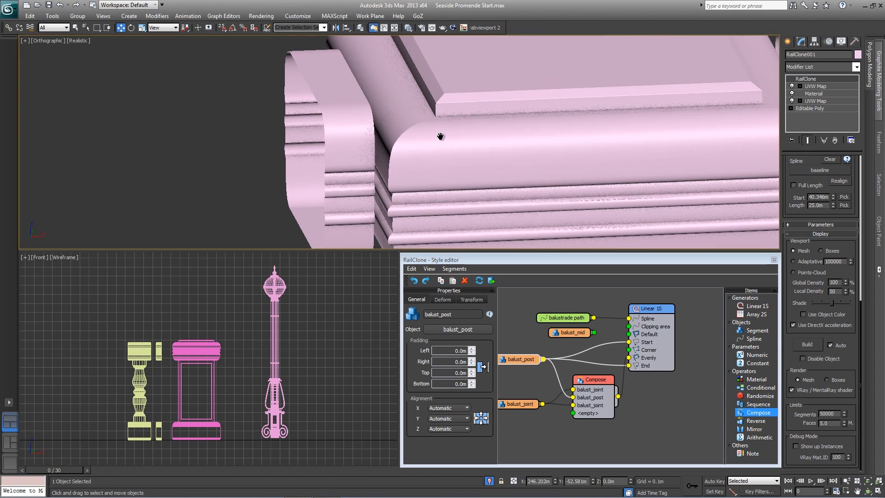
{"action": "scroll", "coordinate": [462, 164], "scroll_direction": "up", "scroll_amount": 3}
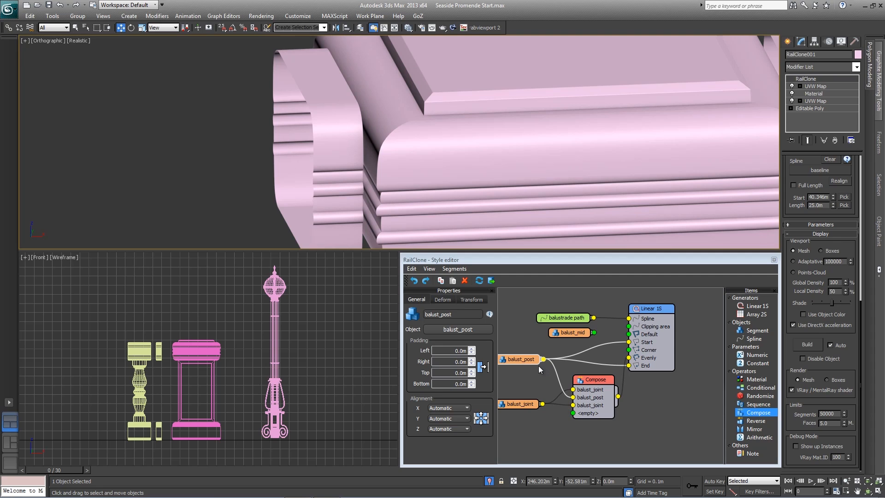
{"action": "left_click_drag", "start_coordinate": [521, 359], "coordinate": [522, 363]}
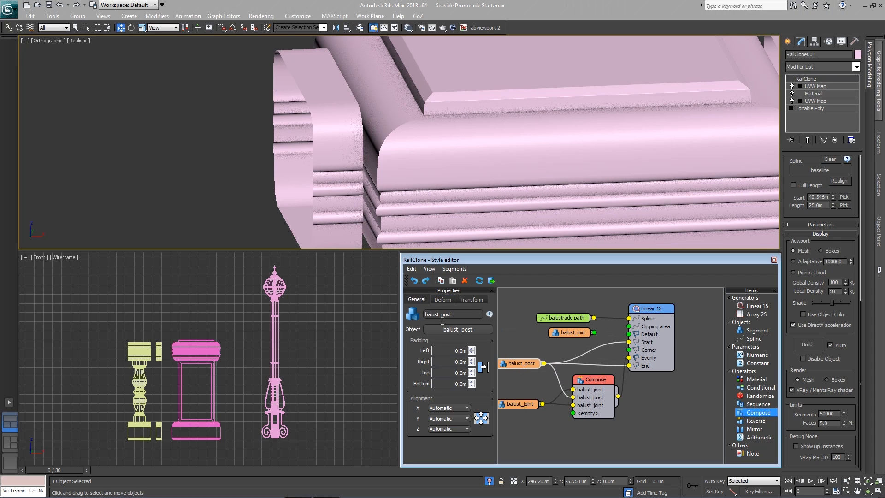
{"action": "scroll", "coordinate": [521, 166], "scroll_direction": "down", "scroll_amount": 10}
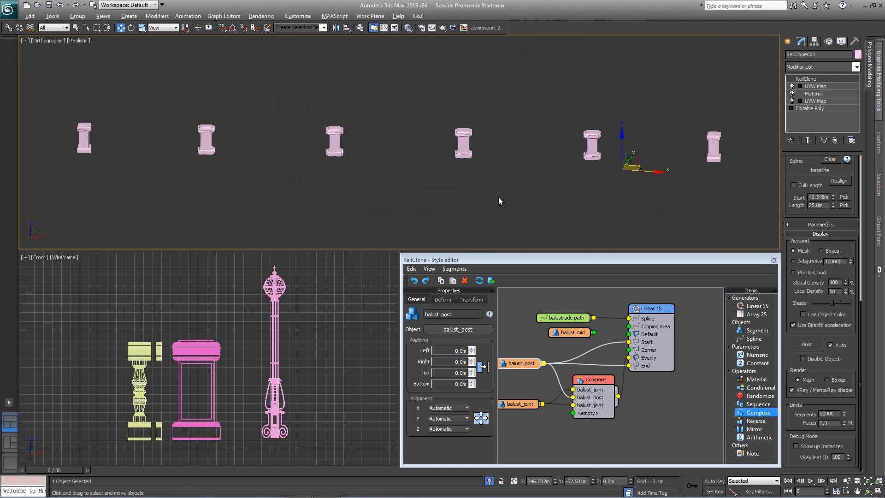
{"action": "scroll", "coordinate": [485, 154], "scroll_direction": "up", "scroll_amount": 10}
{"action": "scroll", "coordinate": [402, 177], "scroll_direction": "up", "scroll_amount": 5}
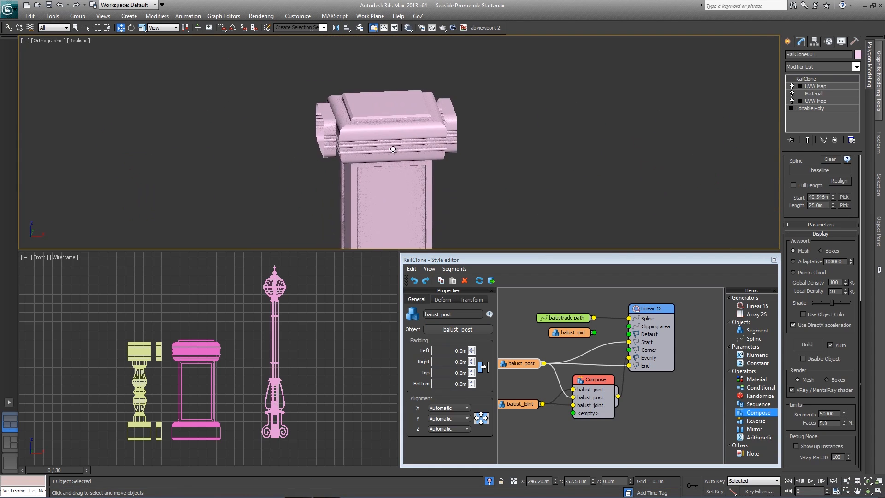
{"action": "middle_click_drag", "start_coordinate": [430, 134], "coordinate": [431, 113]}
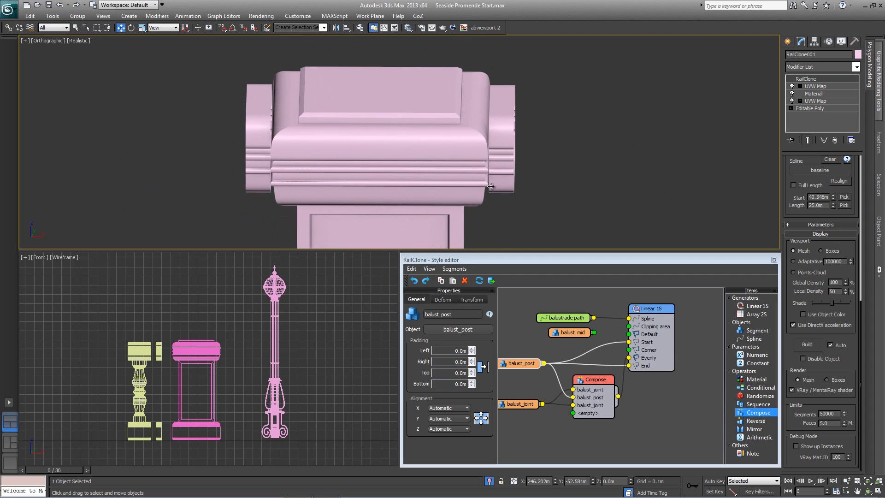
{"action": "left_click_drag", "start_coordinate": [471, 353], "coordinate": [429, 229]}
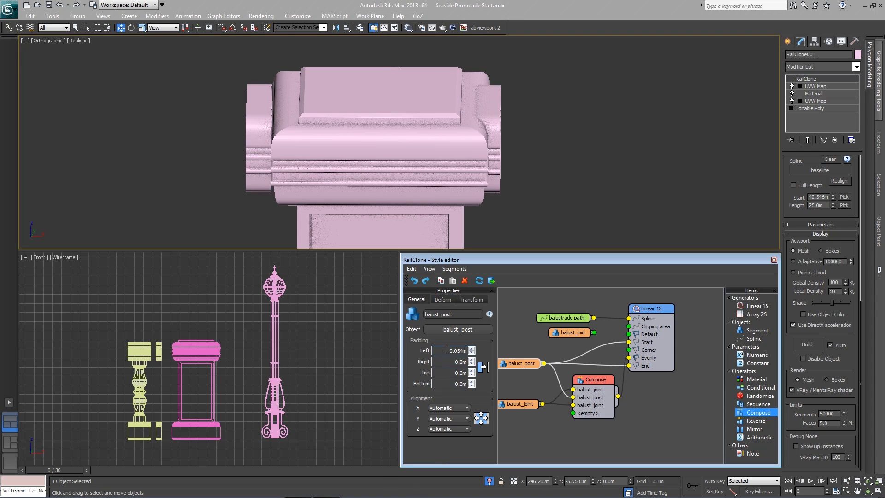
{"action": "left_click_drag", "start_coordinate": [446, 351], "coordinate": [499, 352]}
{"action": "key", "text": "BackSpace"}
{"action": "type", "text": "-0.04"}
{"action": "key", "text": "Return"}
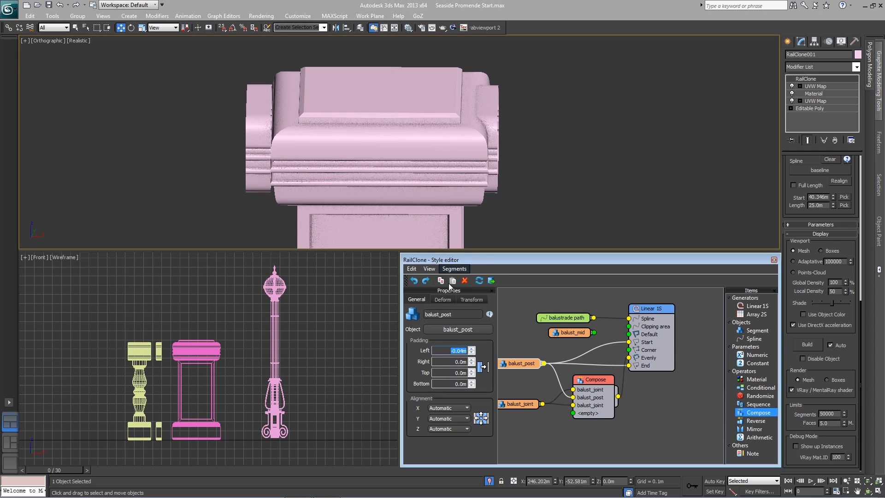
- Set the right padding of the balust_post segment to -0.04 m to bring in the joint on the opposite side
{"action": "left_click", "coordinate": [472, 359]}
{"action": "left_click_drag", "start_coordinate": [451, 315], "coordinate": [492, 28]}
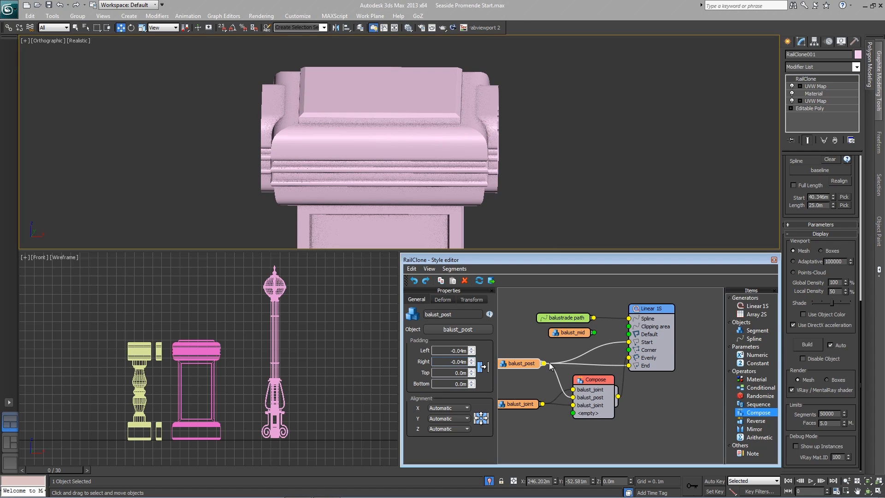
{"action": "left_click", "coordinate": [651, 421]}
{"action": "middle_click_drag", "start_coordinate": [581, 118], "coordinate": [447, 153], "text": "alt"}
{"action": "scroll", "coordinate": [447, 152], "scroll_direction": "up", "scroll_amount": 2}
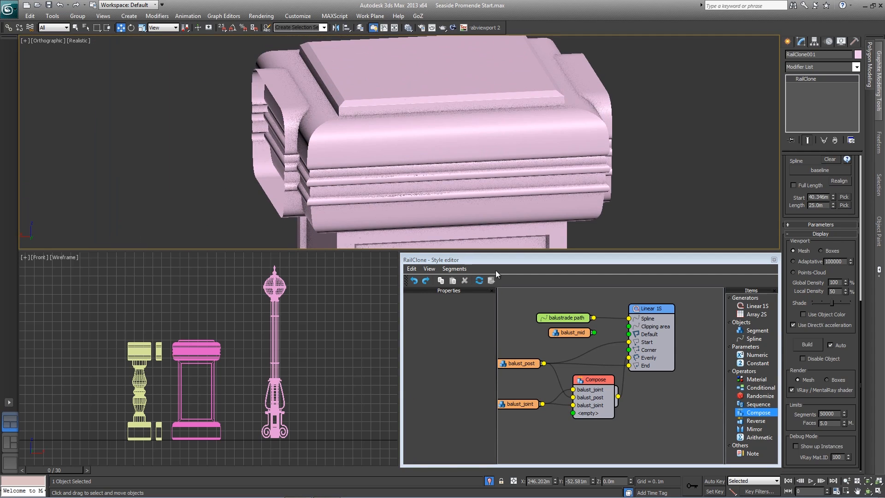
- Try a left padding of -0.032 m on balust_post and restore it to -0.04 m
{"action": "left_click", "coordinate": [521, 363]}
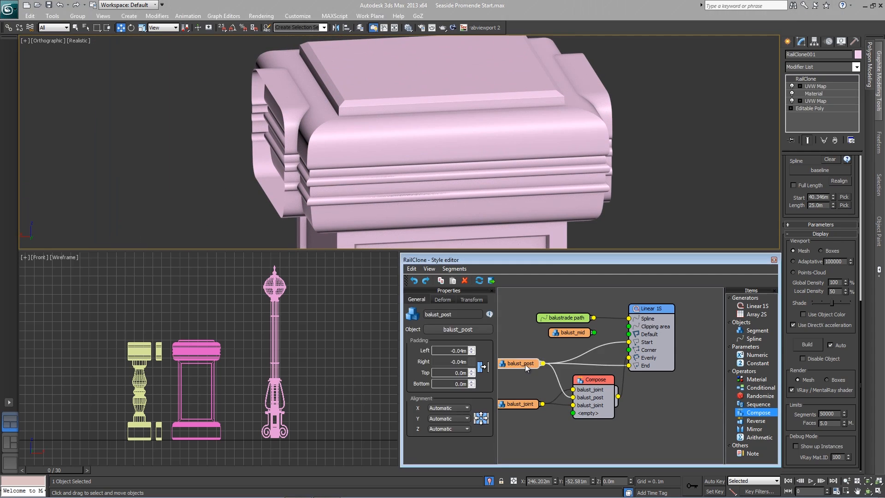
{"action": "type", "text": "2"}
{"action": "key", "text": "Return"}
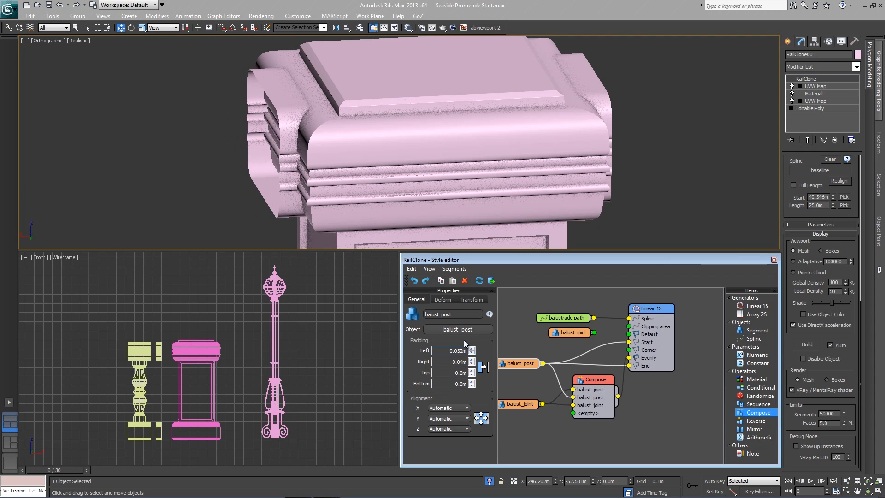
{"action": "type", "text": "-0.04"}
{"action": "key", "text": "Return"}
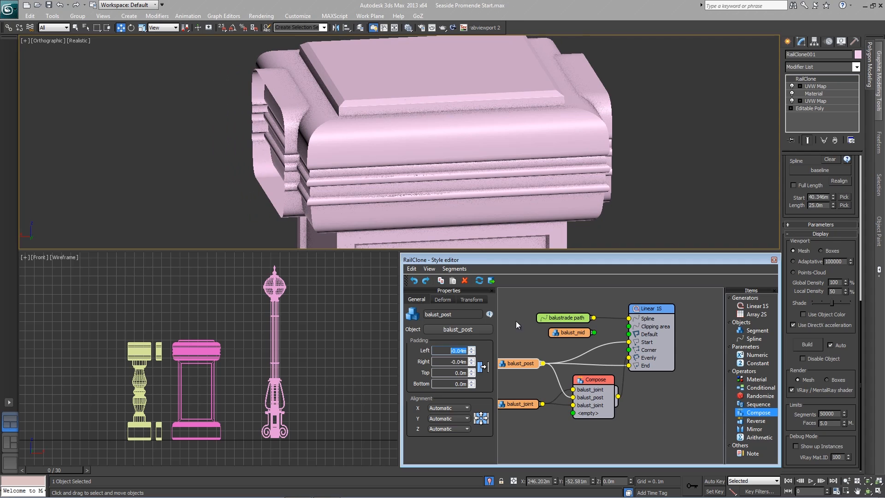
- Examine the row of evenly spaced pillars and the pillar at the start of the balustrade for joint pieces
{"action": "scroll", "coordinate": [524, 135], "scroll_direction": "down", "scroll_amount": 3}
{"action": "mouse_move", "coordinate": [523, 135]}
{"action": "middle_mouse_down", "text": "alt"}
{"action": "mouse_move", "coordinate": [533, 174]}
{"action": "mouse_move", "coordinate": [543, 174]}
{"action": "mouse_move", "coordinate": [500, 191]}
{"action": "mouse_move", "coordinate": [524, 139]}
{"action": "middle_mouse_up", "text": "alt"}
{"action": "scroll", "coordinate": [525, 140], "scroll_direction": "down", "scroll_amount": 2}
{"action": "middle_click_drag", "start_coordinate": [440, 144], "coordinate": [611, 139]}
{"action": "scroll", "coordinate": [612, 139], "scroll_direction": "down", "scroll_amount": 5}
{"action": "middle_click_drag", "start_coordinate": [315, 148], "coordinate": [470, 154]}
{"action": "scroll", "coordinate": [501, 154], "scroll_direction": "down", "scroll_amount": 4}
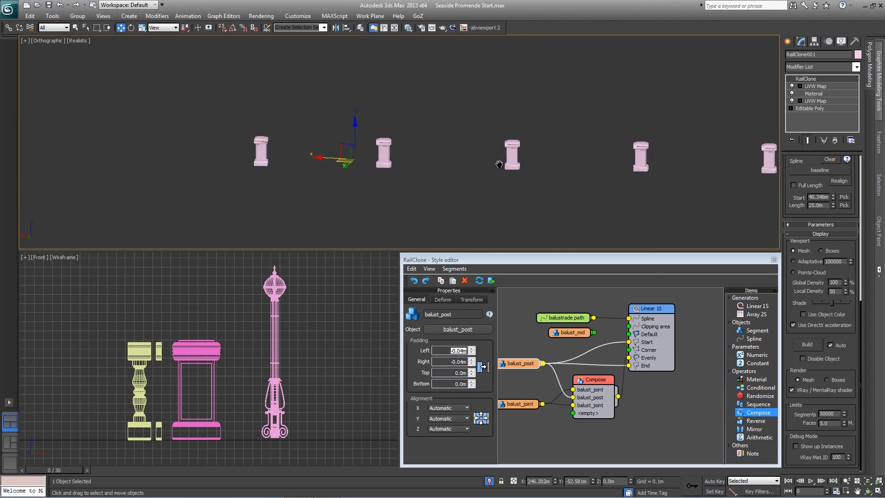
{"action": "scroll", "coordinate": [432, 157], "scroll_direction": "up", "scroll_amount": 4}
{"action": "middle_click_drag", "start_coordinate": [310, 160], "coordinate": [408, 160]}
{"action": "scroll", "coordinate": [409, 160], "scroll_direction": "up", "scroll_amount": 5}
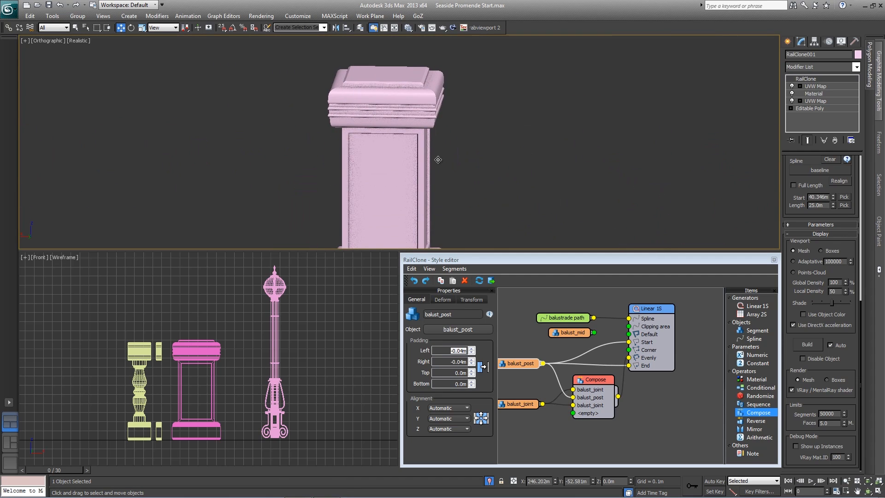
- Add a second Compose operator combining balust_joint and balust_post, and connect it to the Linear 1S Start input
{"action": "middle_click_drag", "start_coordinate": [546, 426], "coordinate": [560, 389]}
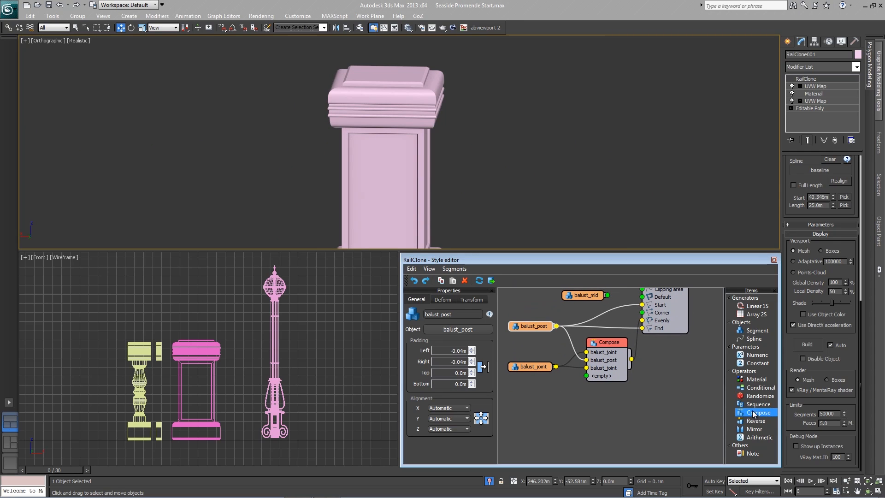
{"action": "left_click_drag", "start_coordinate": [756, 414], "coordinate": [613, 392]}
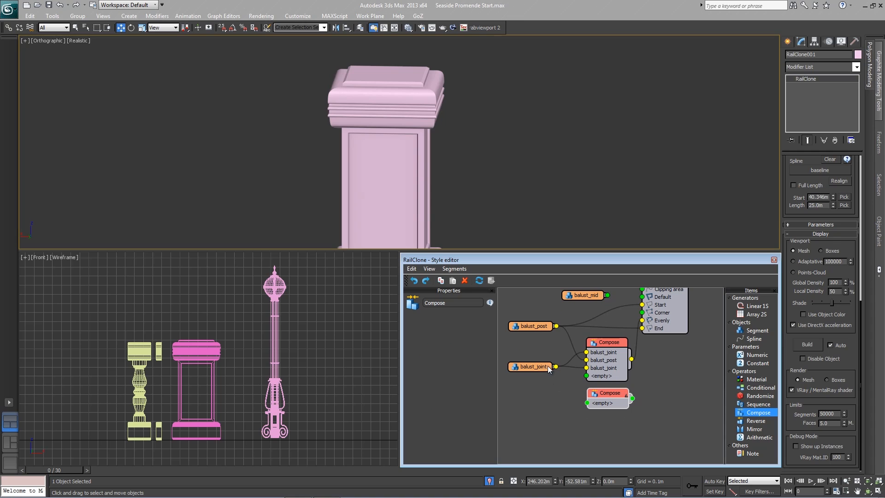
{"action": "left_click_drag", "start_coordinate": [583, 403], "coordinate": [586, 403]}
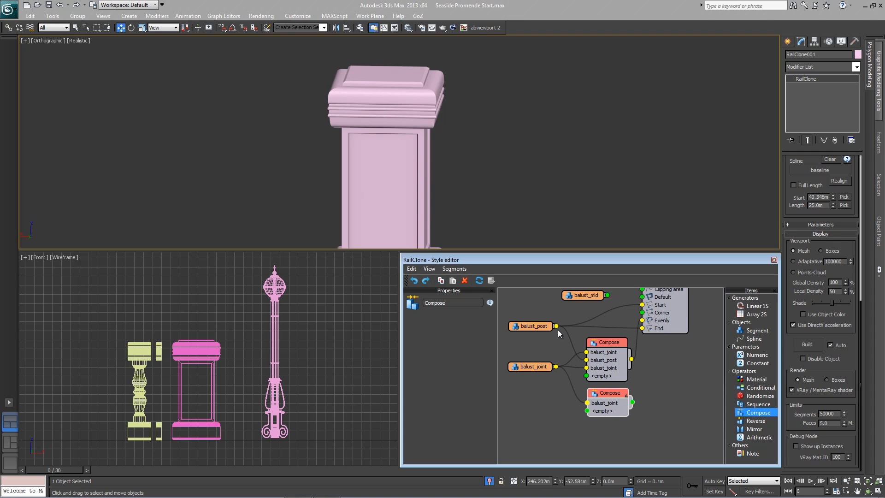
{"action": "left_click_drag", "start_coordinate": [555, 325], "coordinate": [618, 324]}
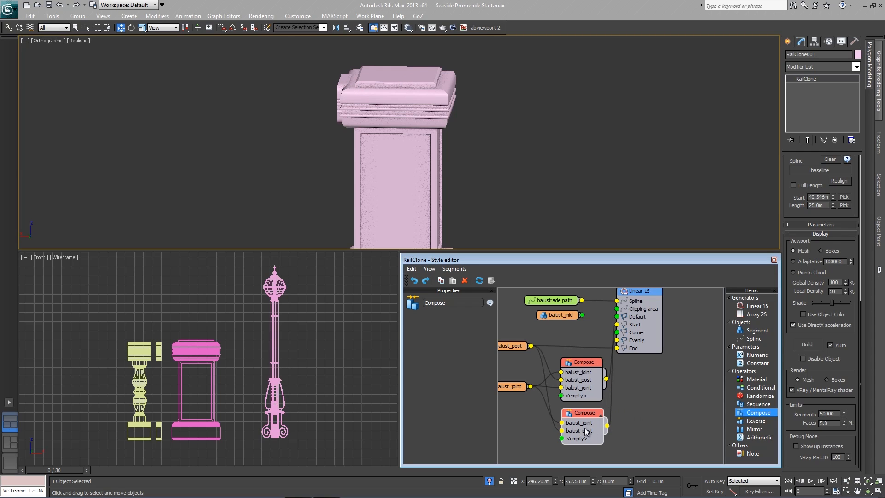
{"action": "left_click_drag", "start_coordinate": [582, 415], "coordinate": [583, 412]}
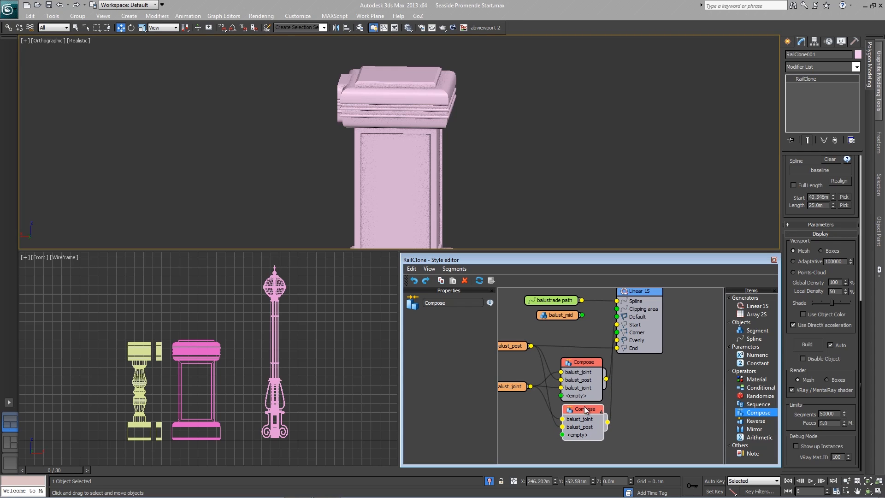
- Place balust_post ahead of balust_joint in the second Compose and move the Linear 1S node farther from the operators
{"action": "left_click", "coordinate": [581, 429]}
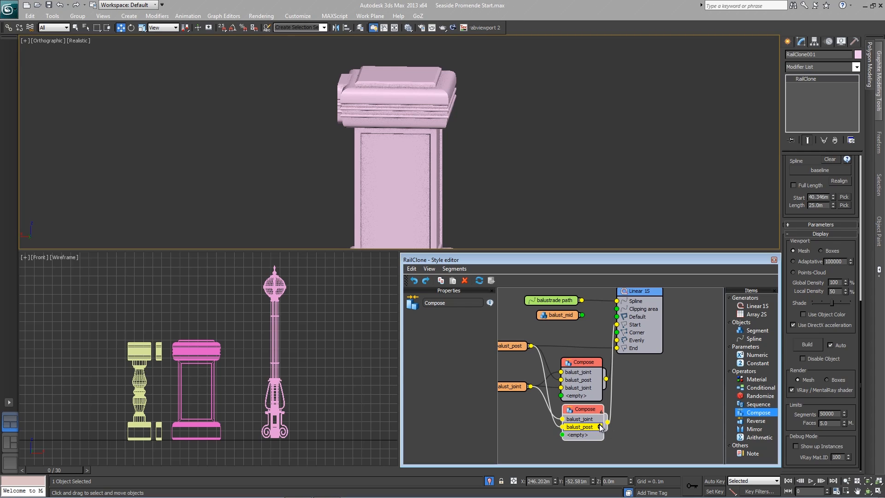
{"action": "left_click", "coordinate": [599, 425]}
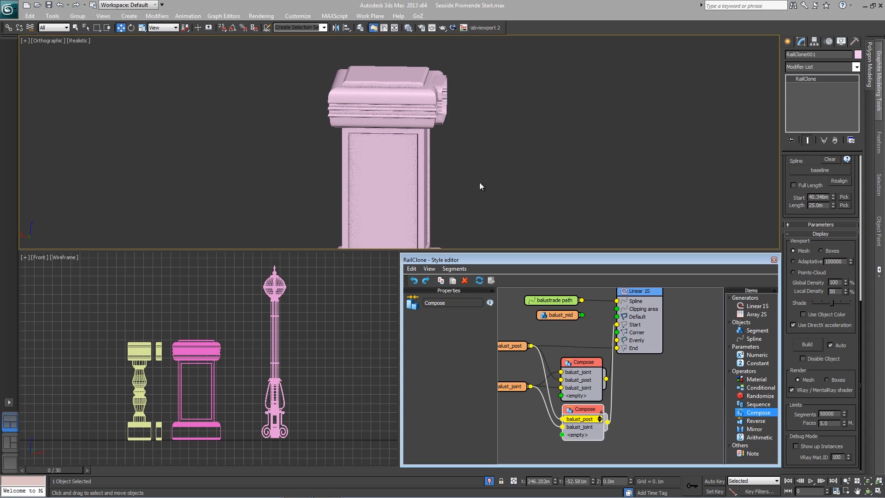
{"action": "scroll", "coordinate": [616, 396], "scroll_direction": "down", "scroll_amount": 2}
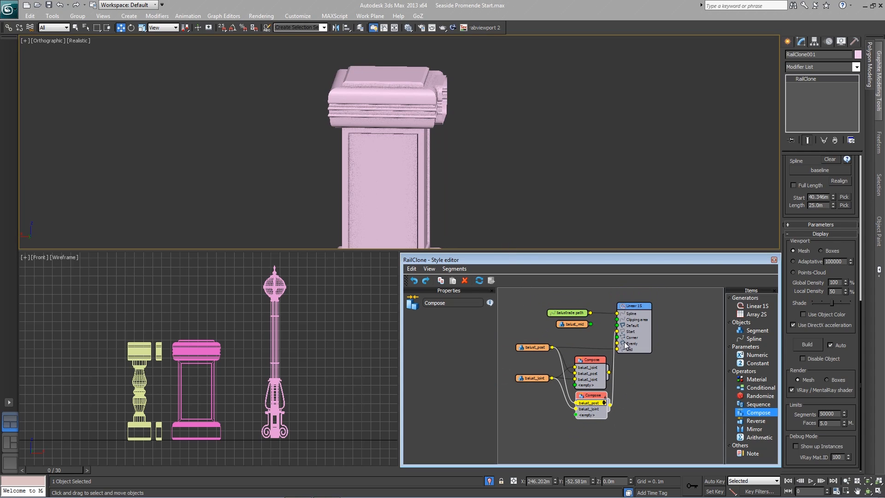
{"action": "left_click_drag", "start_coordinate": [636, 308], "coordinate": [678, 303]}
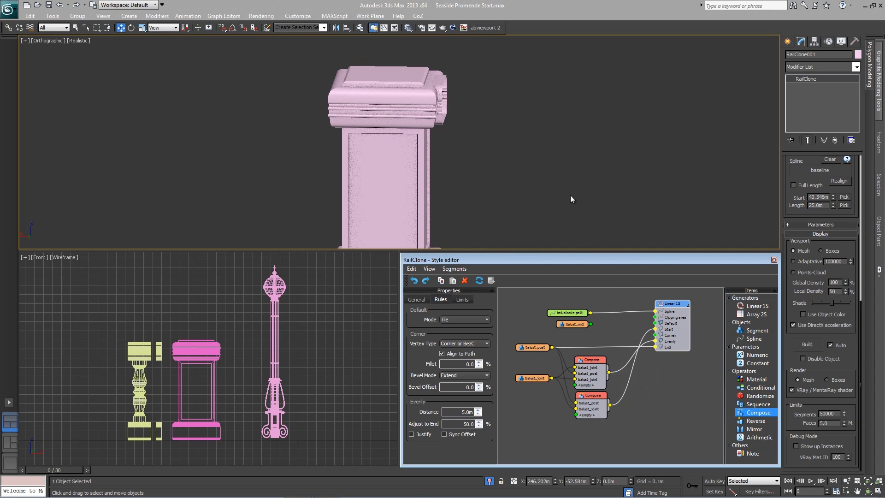
- Add a Reverse operator fed by the second Compose and connect it to the Linear 1S End input
{"action": "middle_click_drag", "start_coordinate": [570, 195], "coordinate": [410, 156]}
{"action": "scroll", "coordinate": [551, 147], "scroll_direction": "down", "scroll_amount": 6}
{"action": "scroll", "coordinate": [553, 150], "scroll_direction": "down", "scroll_amount": 2}
{"action": "scroll", "coordinate": [585, 164], "scroll_direction": "up", "scroll_amount": 6}
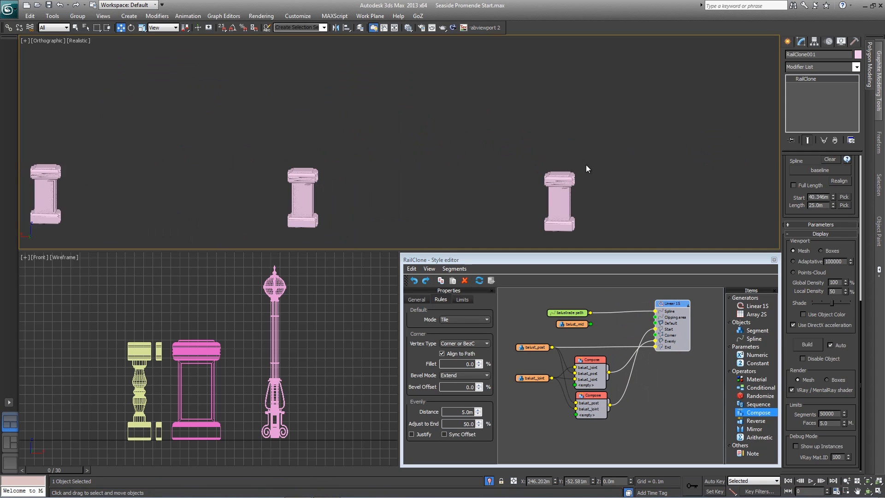
{"action": "scroll", "coordinate": [468, 166], "scroll_direction": "up", "scroll_amount": 5}
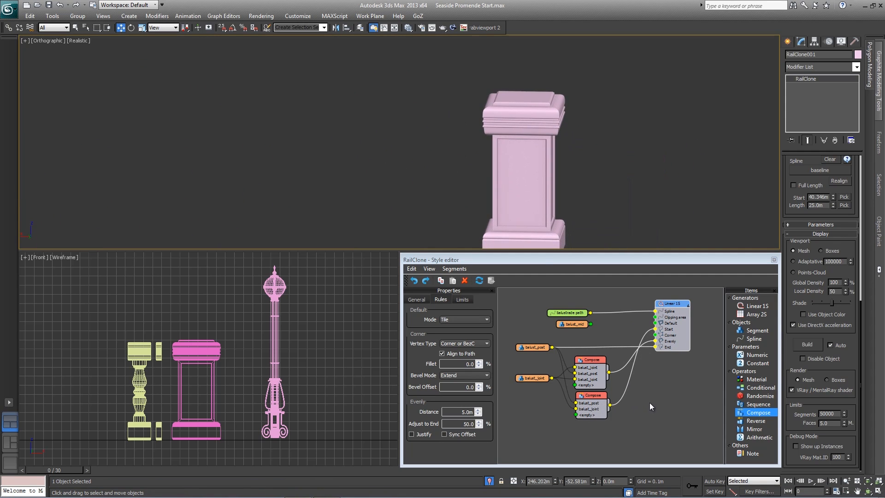
{"action": "middle_click_drag", "start_coordinate": [662, 402], "coordinate": [642, 400]}
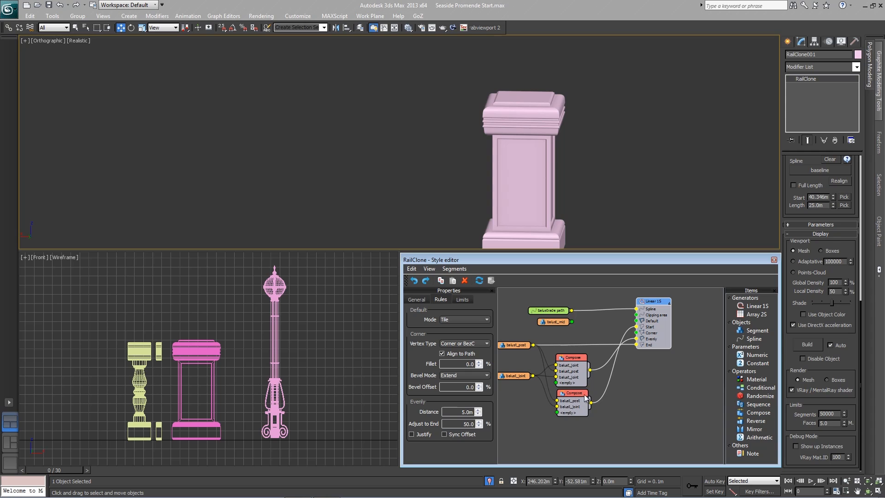
{"action": "left_click_drag", "start_coordinate": [585, 395], "coordinate": [586, 396]}
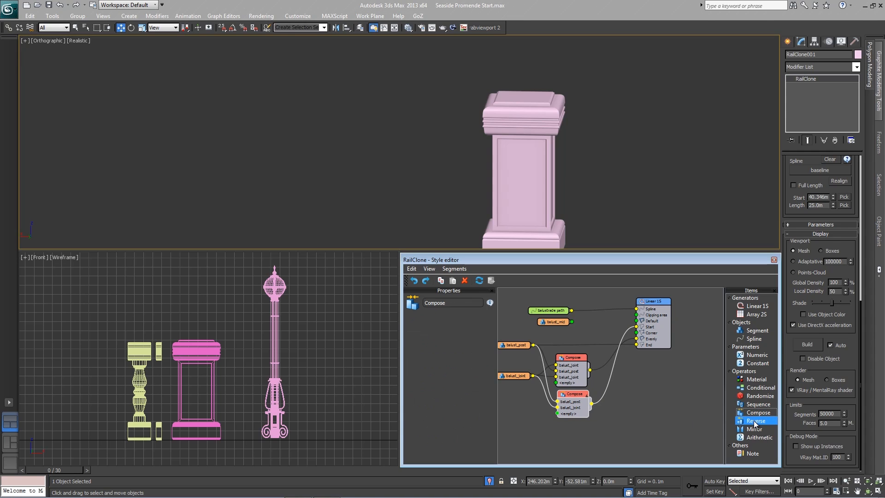
{"action": "left_click_drag", "start_coordinate": [755, 423], "coordinate": [634, 406]}
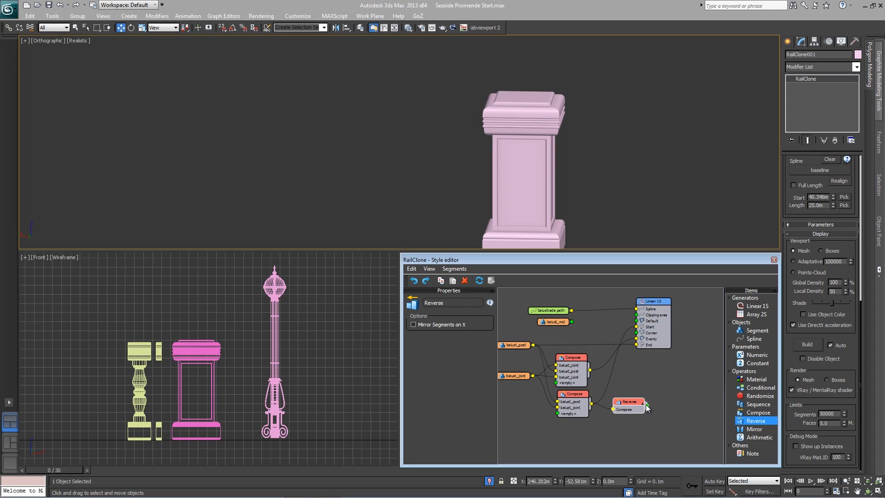
{"action": "left_click_drag", "start_coordinate": [646, 406], "coordinate": [637, 411]}
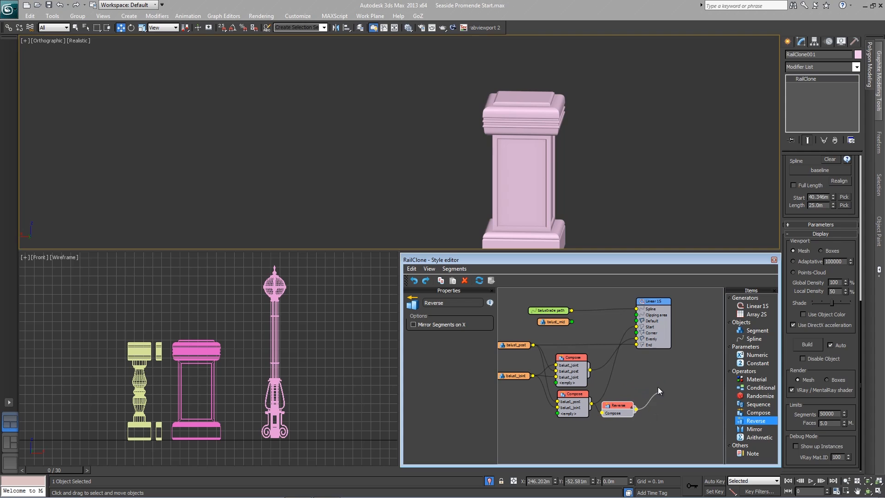
{"action": "left_click_drag", "start_coordinate": [631, 364], "coordinate": [636, 345]}
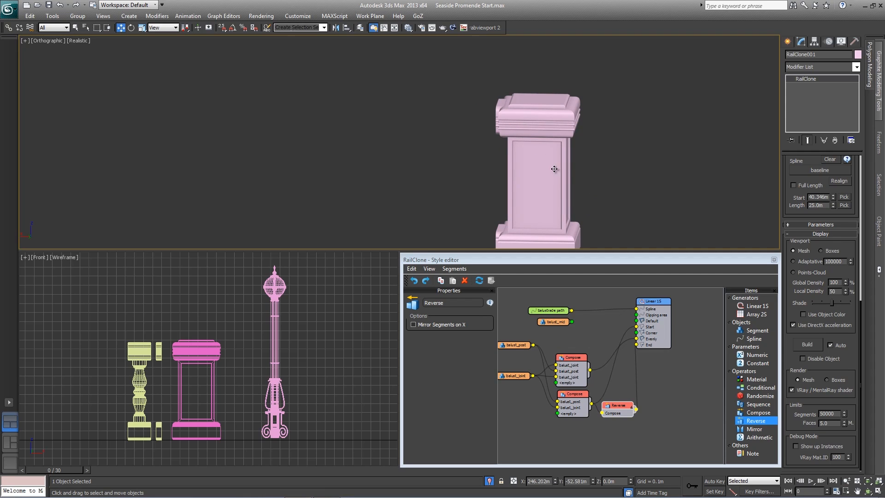
{"action": "middle_click_drag", "start_coordinate": [536, 149], "coordinate": [560, 139]}
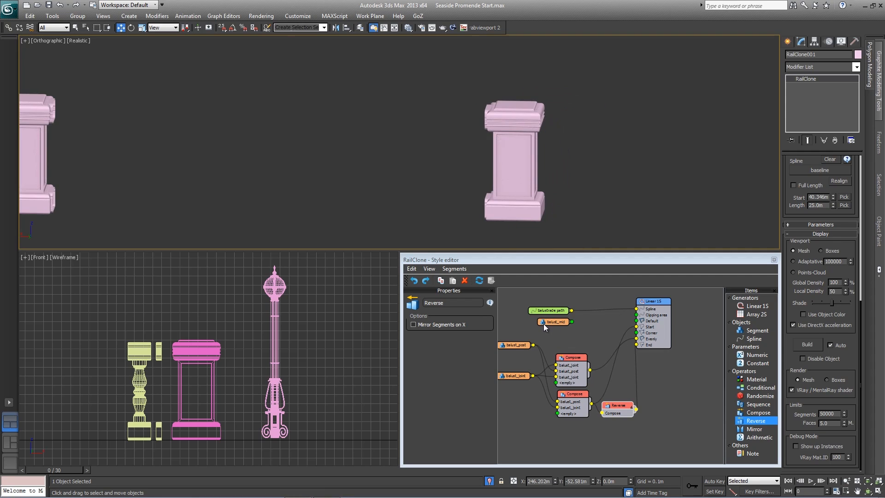
- Connect the balust_mid segment to the Linear 1S Default input
{"action": "left_click", "coordinate": [557, 323]}
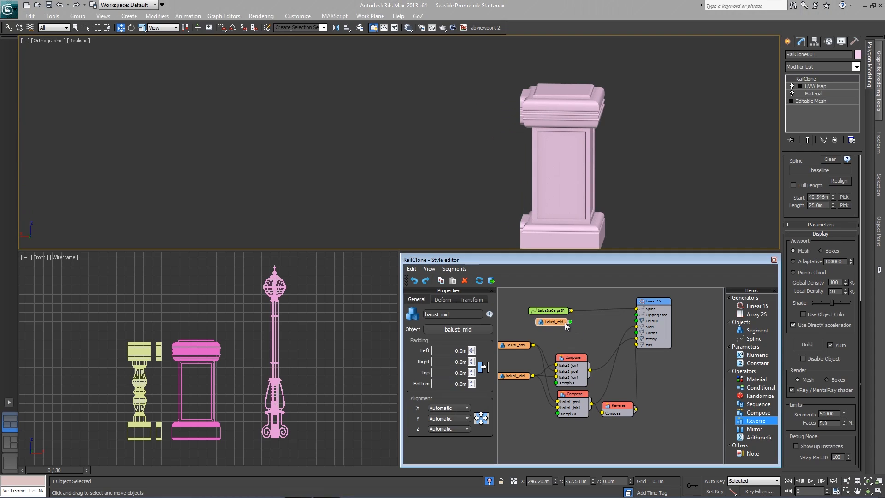
{"action": "left_click_drag", "start_coordinate": [570, 322], "coordinate": [637, 323]}
{"action": "scroll", "coordinate": [517, 169], "scroll_direction": "down", "scroll_amount": 3}
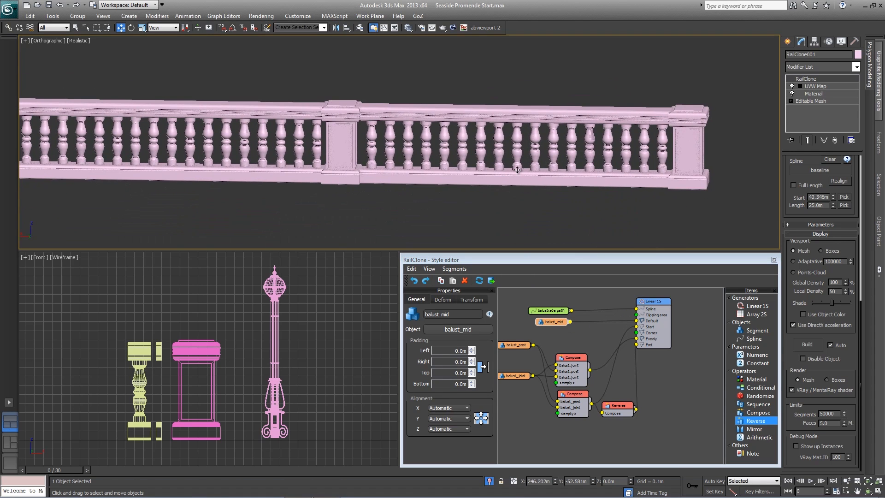
- View the balustrade from the front and assign the stone Multi/Sub-Object material from the Slate Material Editor to it
{"action": "key", "text": "f"}
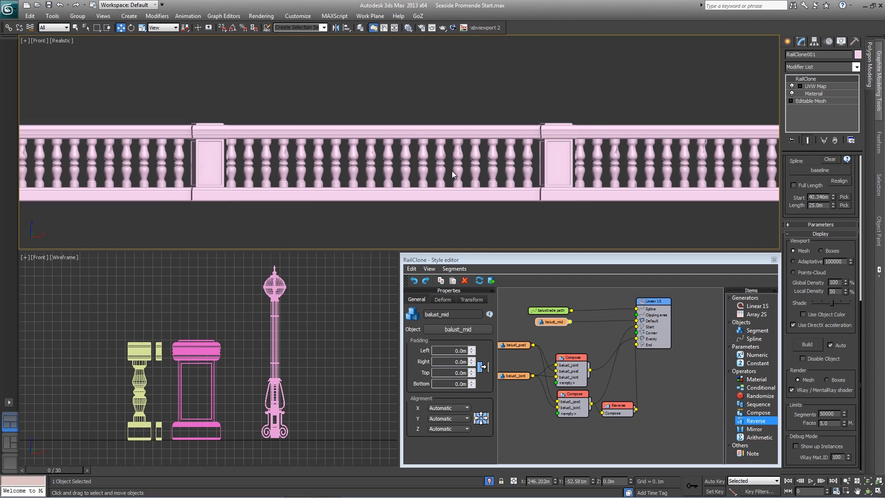
{"action": "key", "text": "m"}
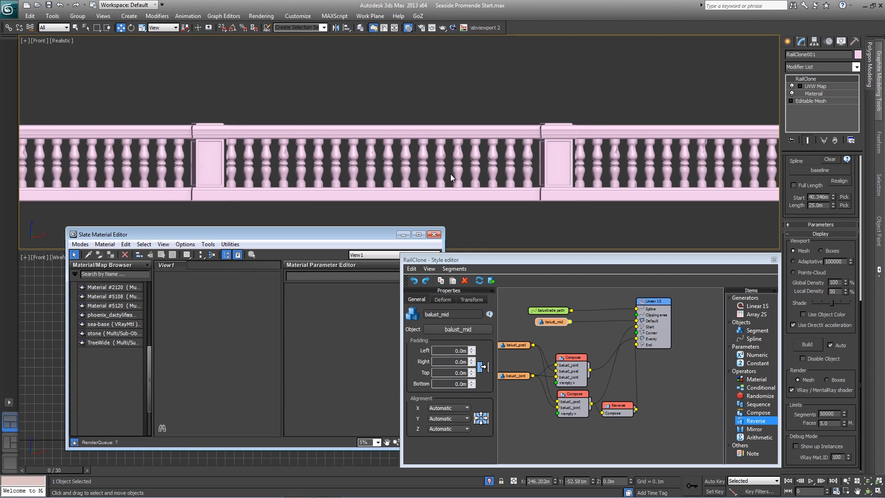
{"action": "left_click_drag", "start_coordinate": [322, 231], "coordinate": [279, 259]}
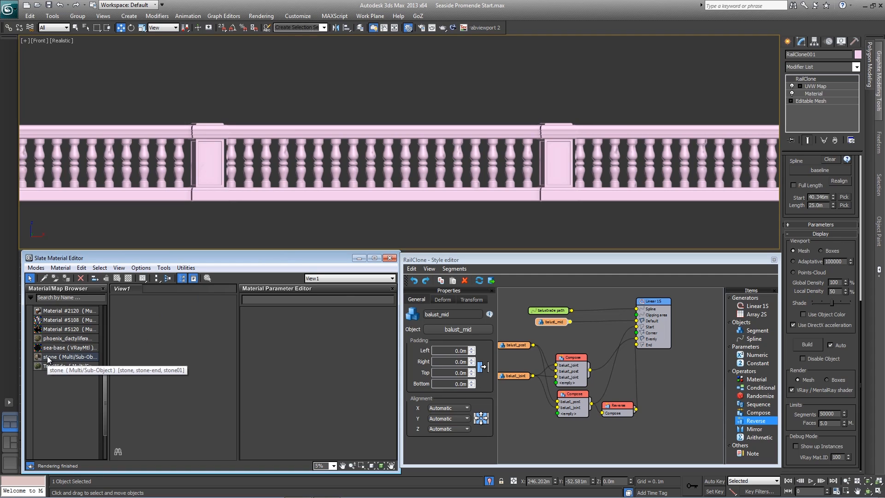
{"action": "left_click_drag", "start_coordinate": [79, 360], "coordinate": [210, 180]}
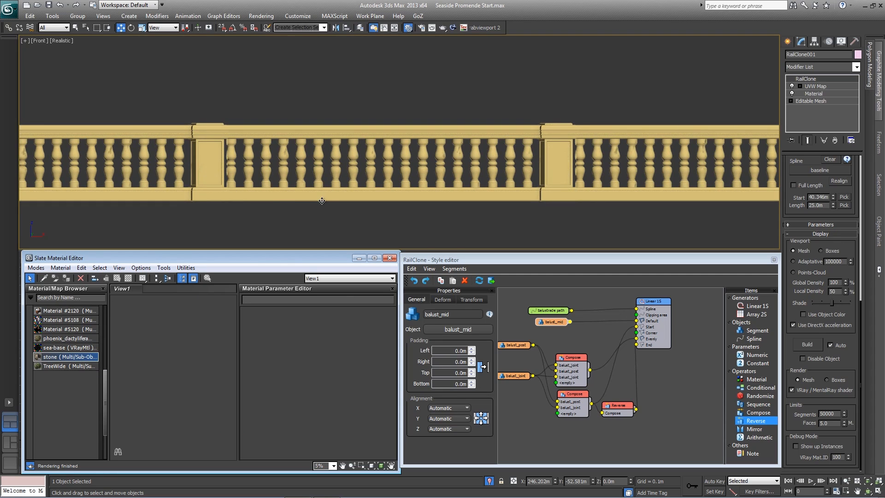
- Show the safe frame around a close front view of the balustrade, test-render it, and close the render
{"action": "key", "text": "shift+f"}
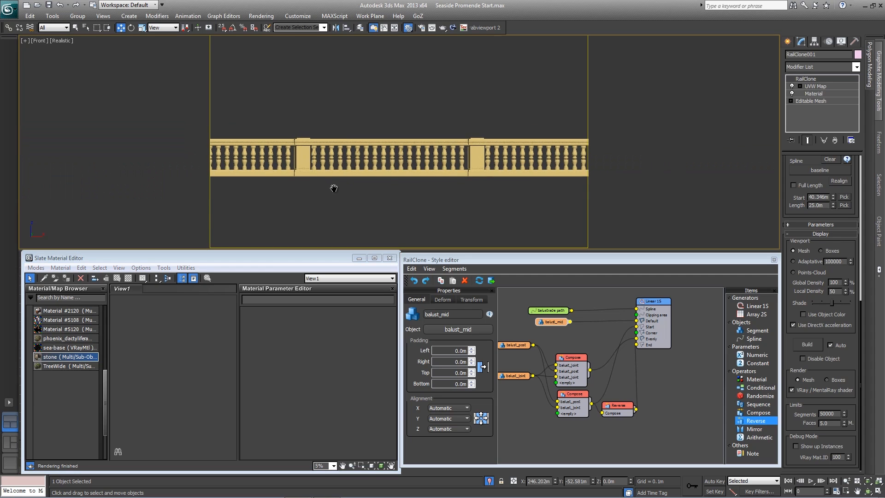
{"action": "scroll", "coordinate": [331, 190], "scroll_direction": "up", "scroll_amount": 5}
{"action": "middle_click_drag", "start_coordinate": [336, 189], "coordinate": [463, 92]}
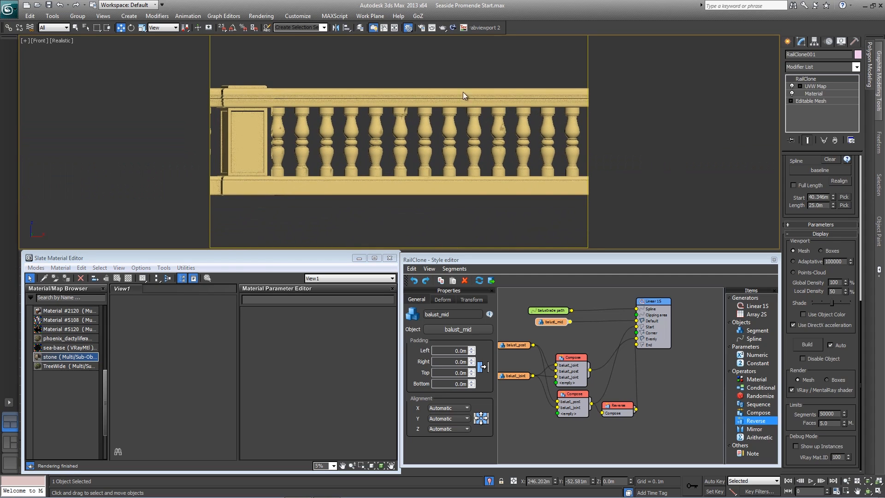
{"action": "left_click", "coordinate": [443, 28]}
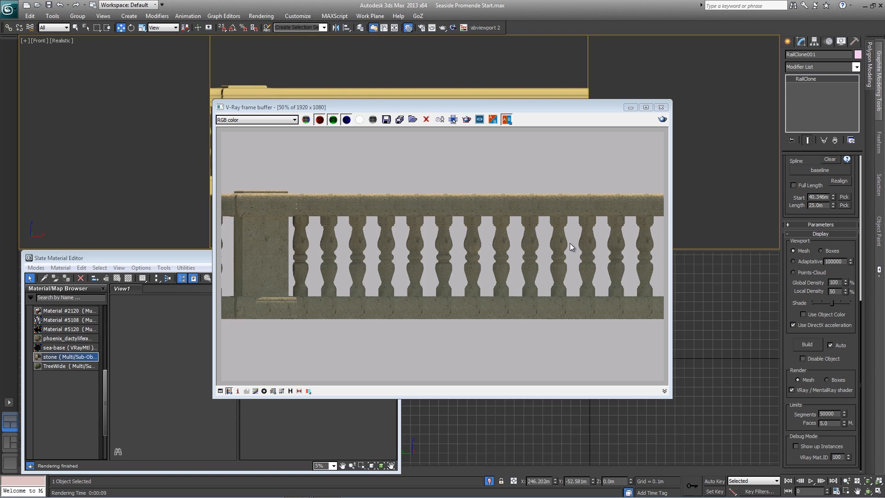
{"action": "left_click", "coordinate": [662, 108]}
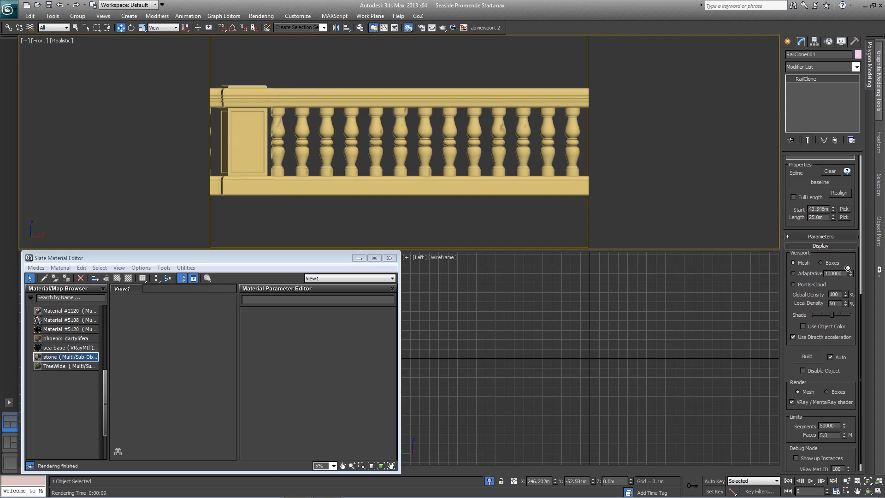
- Assign the UV Default test material to the balustrade and close the Slate Material Editor
{"action": "left_click_drag", "start_coordinate": [791, 227], "coordinate": [792, 296]}
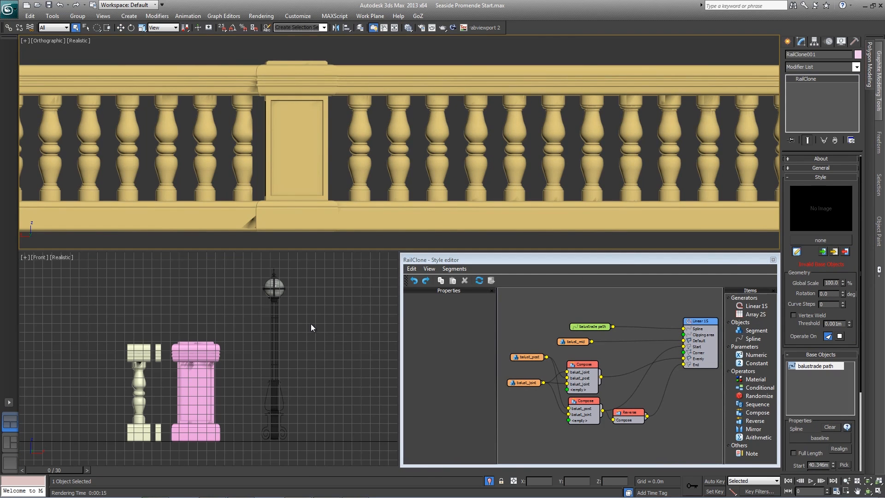
{"action": "key", "text": "m"}
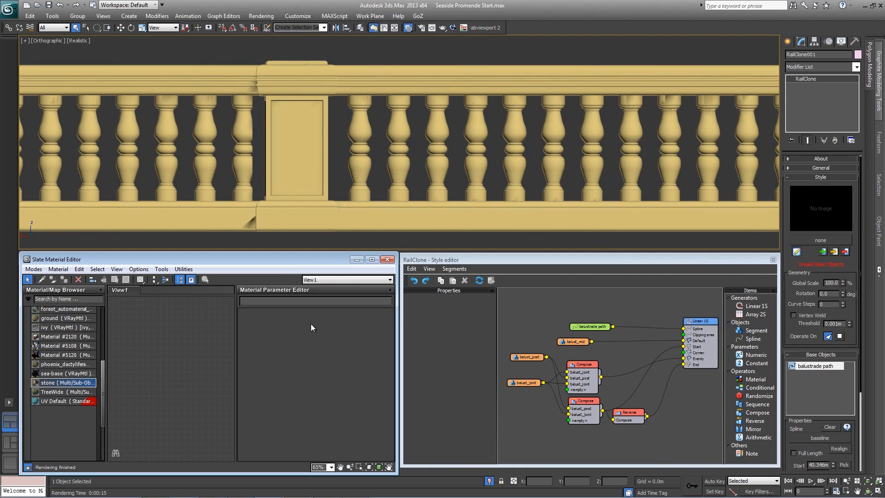
{"action": "left_click_drag", "start_coordinate": [33, 400], "coordinate": [298, 208]}
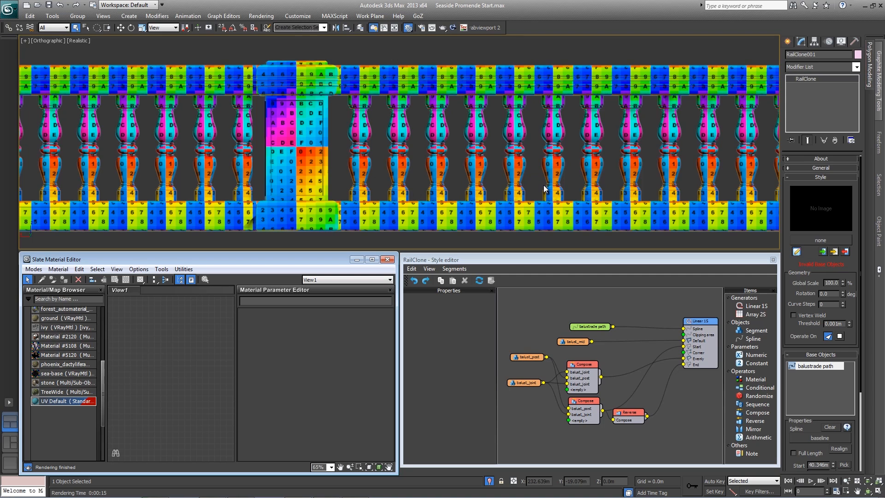
{"action": "left_click", "coordinate": [387, 259]}
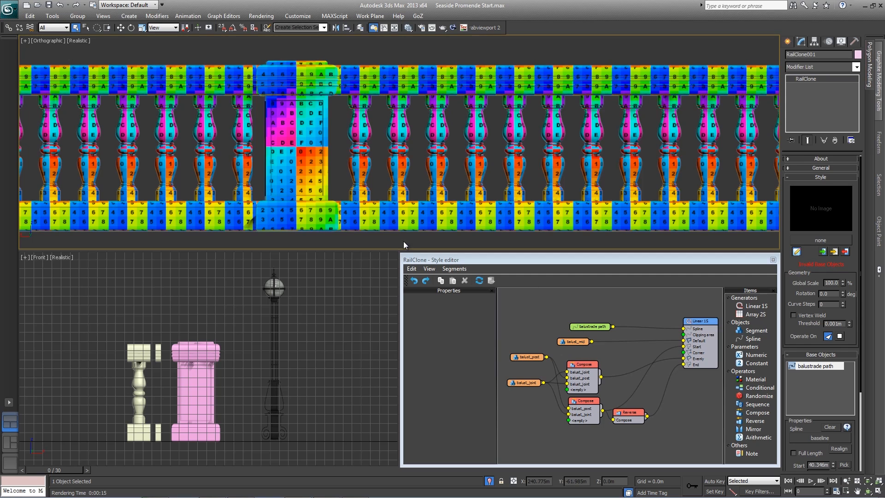
- Enable Apply Box Mapping in the Deform settings of the balust_mid segment
{"action": "left_click", "coordinate": [576, 341]}
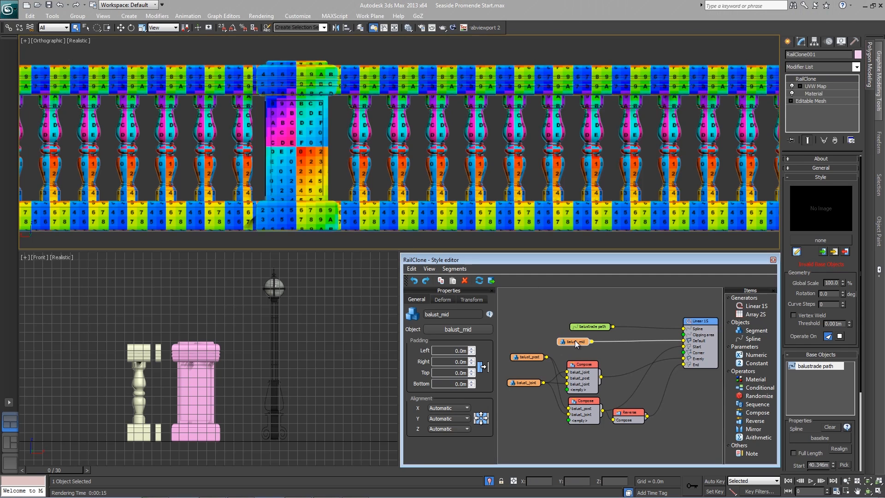
{"action": "left_click", "coordinate": [442, 299]}
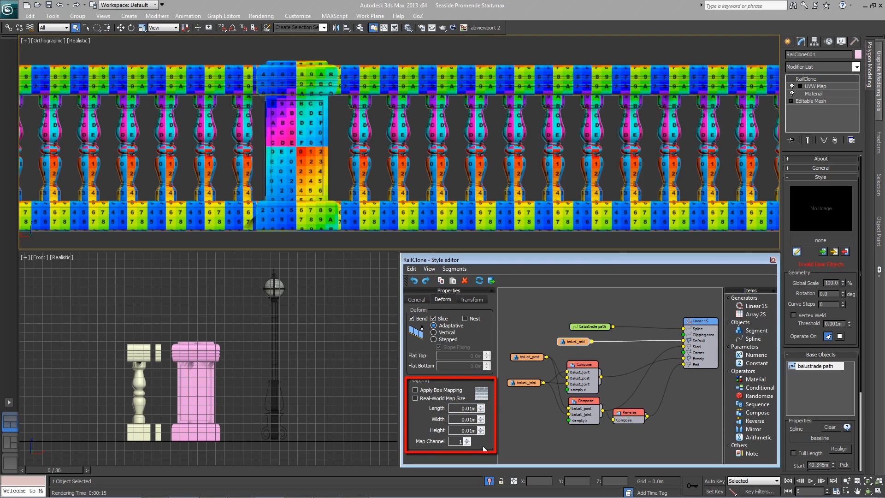
{"action": "left_click", "coordinate": [415, 390]}
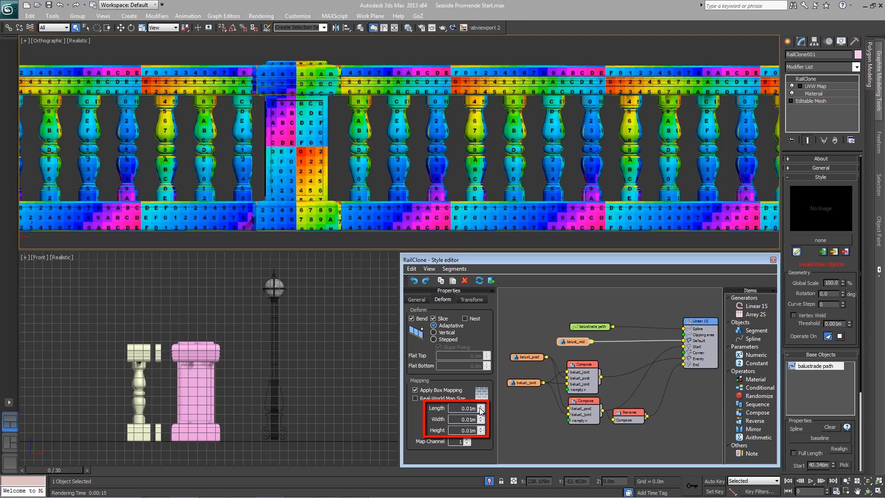
- Set the balust_mid box mapping to 0.012 m length, 0.021 m width and 0.012 m height
{"action": "mouse_move", "coordinate": [481, 409]}
{"action": "left_mouse_down"}
{"action": "mouse_move", "coordinate": [479, 396]}
{"action": "mouse_move", "coordinate": [472, 401]}
{"action": "left_mouse_up"}
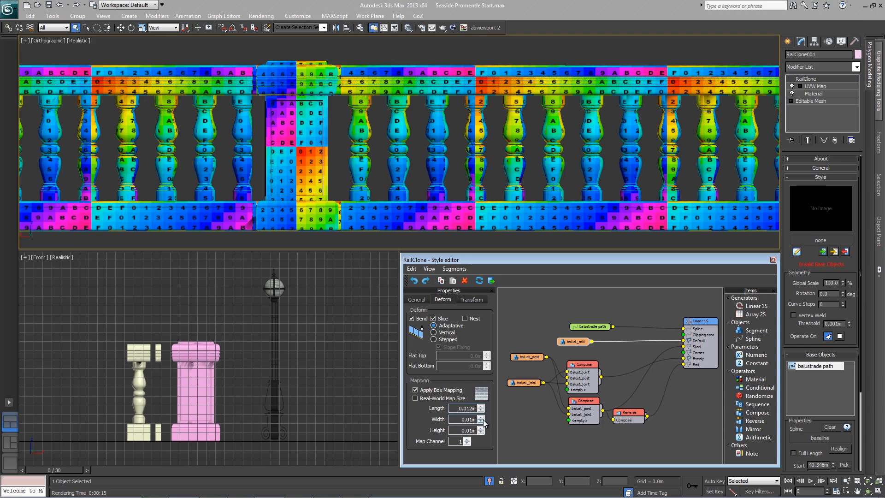
{"action": "type", "text": "0.015"}
{"action": "key", "text": "Return"}
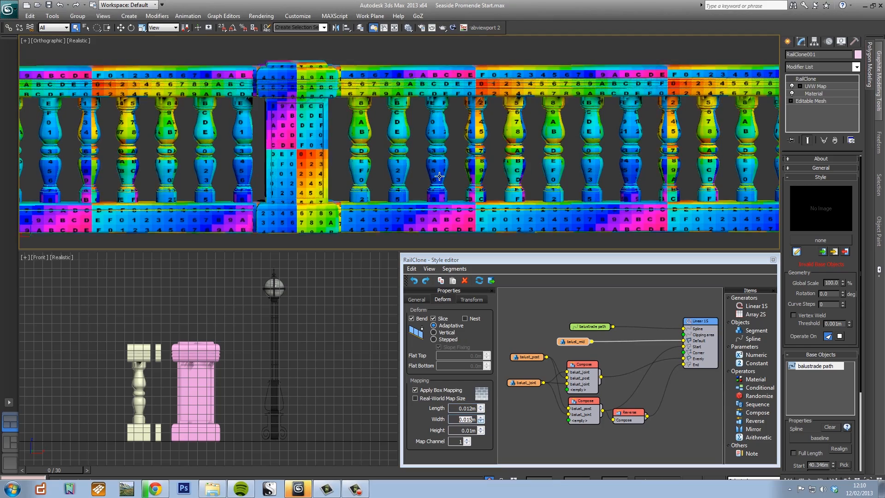
{"action": "middle_click_drag", "start_coordinate": [438, 196], "coordinate": [436, 205], "text": "alt"}
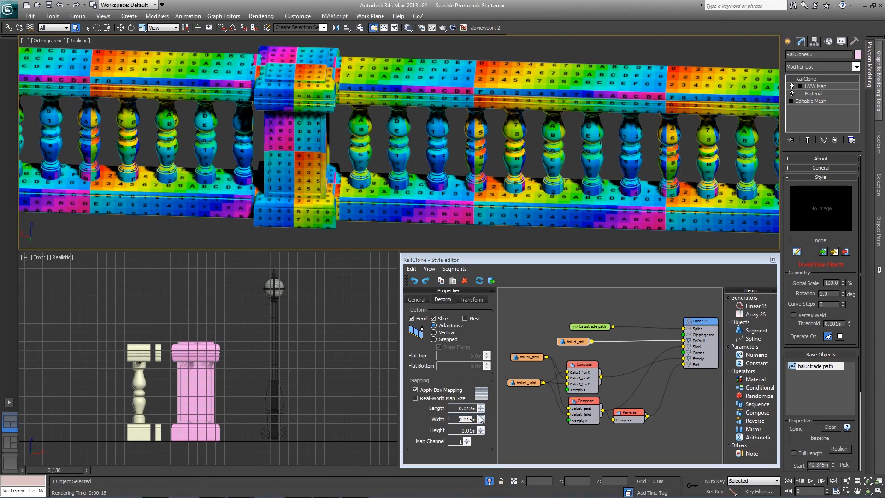
{"action": "type", "text": "0.016"}
{"action": "key", "text": "Return"}
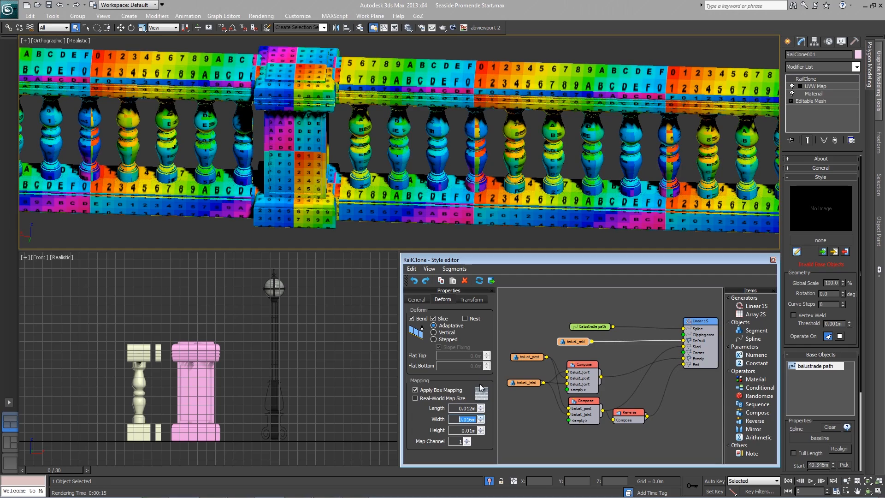
{"action": "type", "text": "0.021"}
{"action": "key", "text": "Return"}
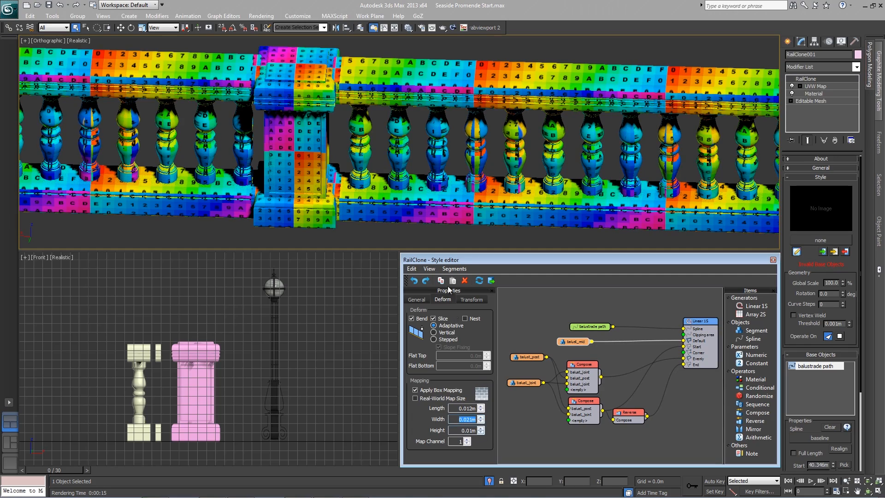
{"action": "middle_click_drag", "start_coordinate": [440, 203], "coordinate": [439, 185], "text": "alt"}
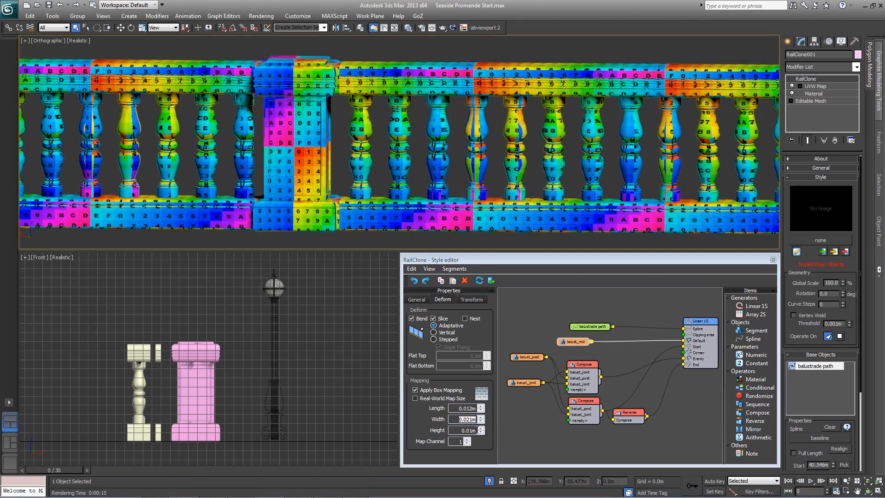
{"action": "mouse_move", "coordinate": [480, 428]}
{"action": "left_mouse_down"}
{"action": "mouse_move", "coordinate": [482, 393]}
{"action": "mouse_move", "coordinate": [485, 423]}
{"action": "left_mouse_up"}
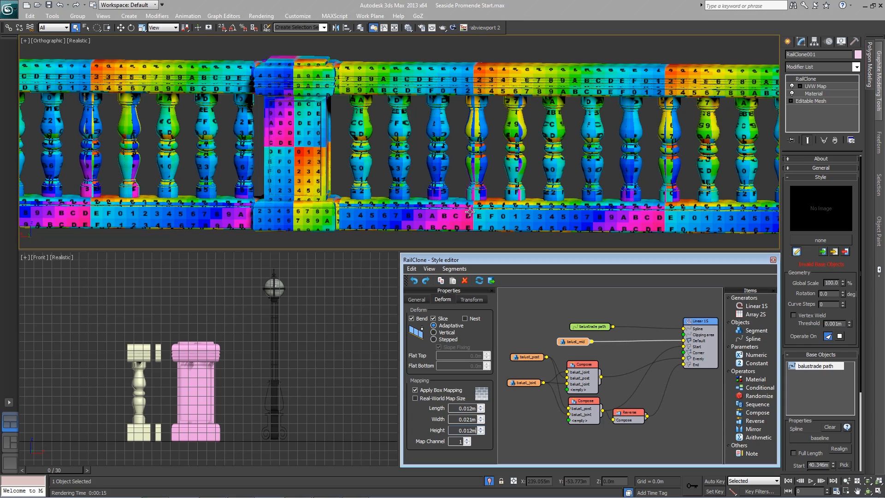
- Enable Real-World Map Size for the box mapping of balust_mid
{"action": "middle_click_drag", "start_coordinate": [472, 212], "coordinate": [557, 220], "text": "alt"}
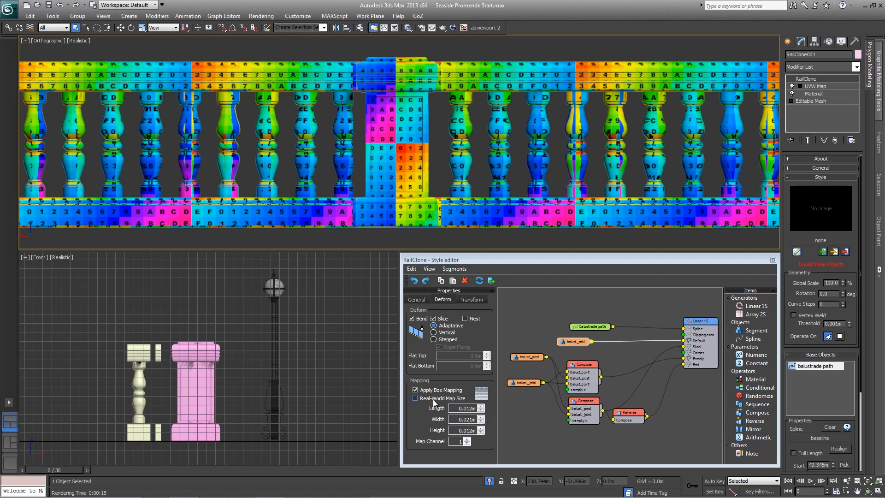
{"action": "left_click_drag", "start_coordinate": [564, 344], "coordinate": [564, 342]}
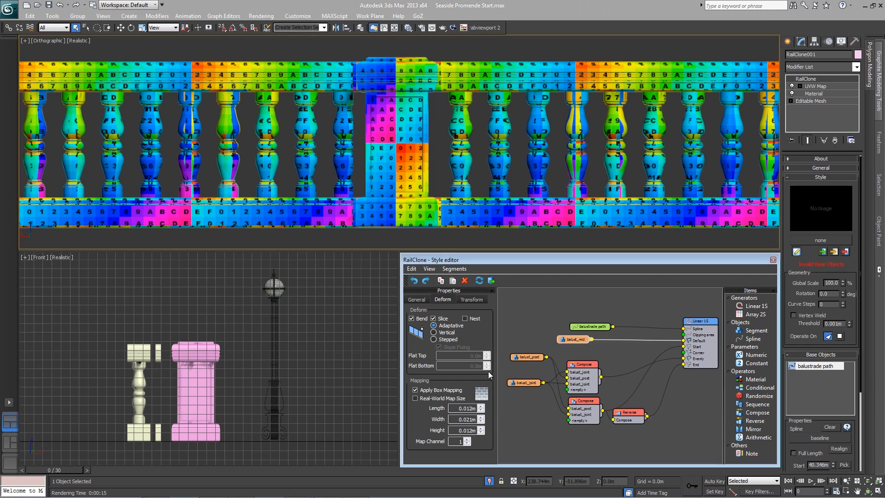
{"action": "left_click", "coordinate": [442, 398]}
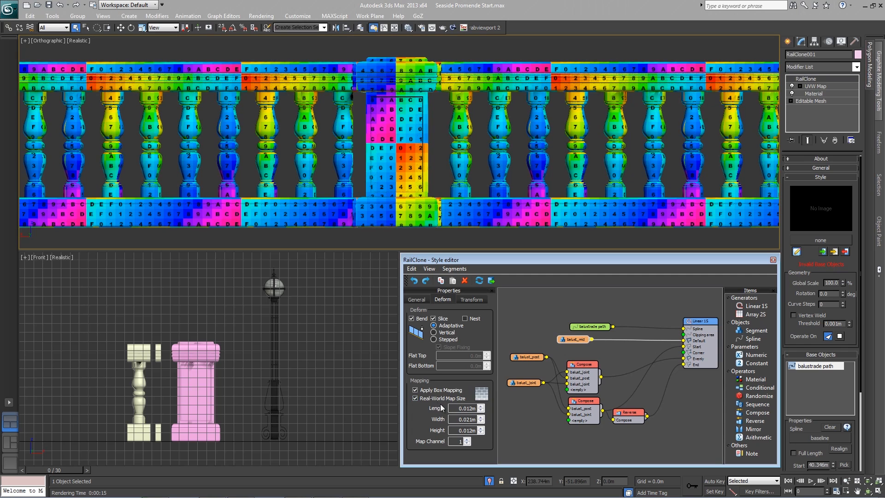
- Set the box mapping length of the balust_mid segment to 0.015 m
{"action": "left_click", "coordinate": [480, 410]}
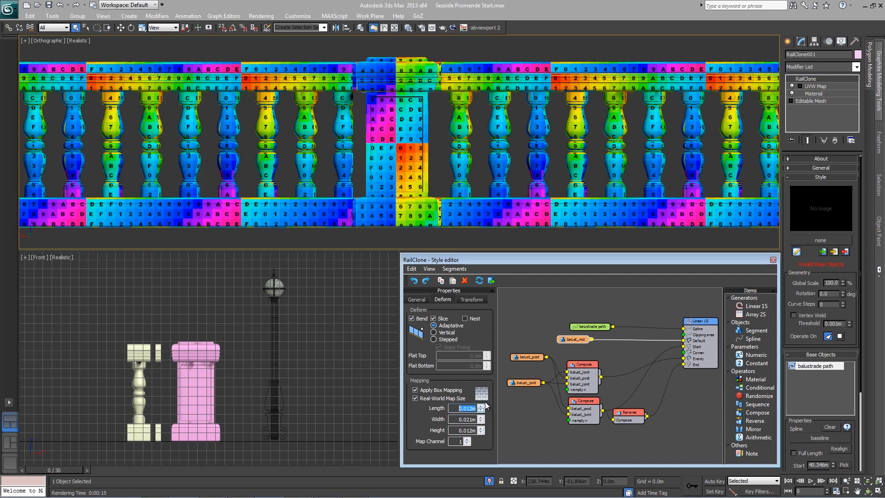
{"action": "type", "text": "0.015"}
{"action": "key", "text": "Return"}
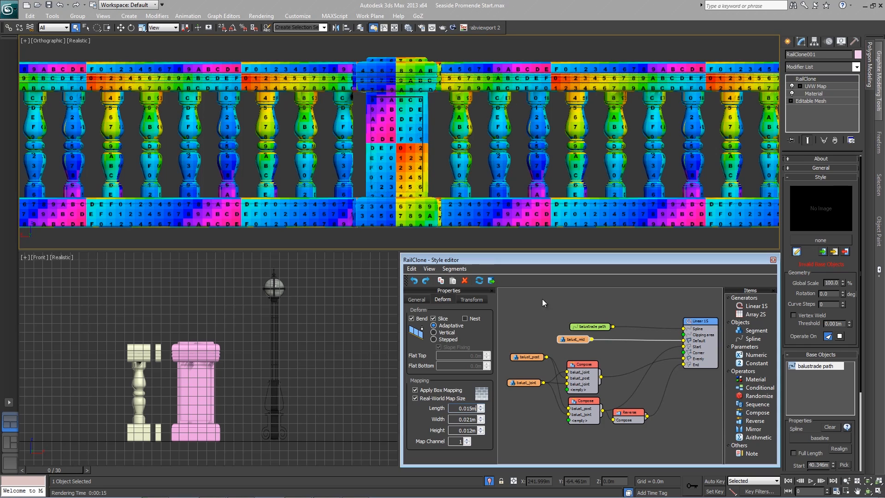
- Enable Apply Box Mapping and Real-World Map Size in the Deform settings of the balust_post and balust_joint segments
{"action": "left_click", "coordinate": [520, 356]}
{"action": "left_click", "coordinate": [443, 299]}
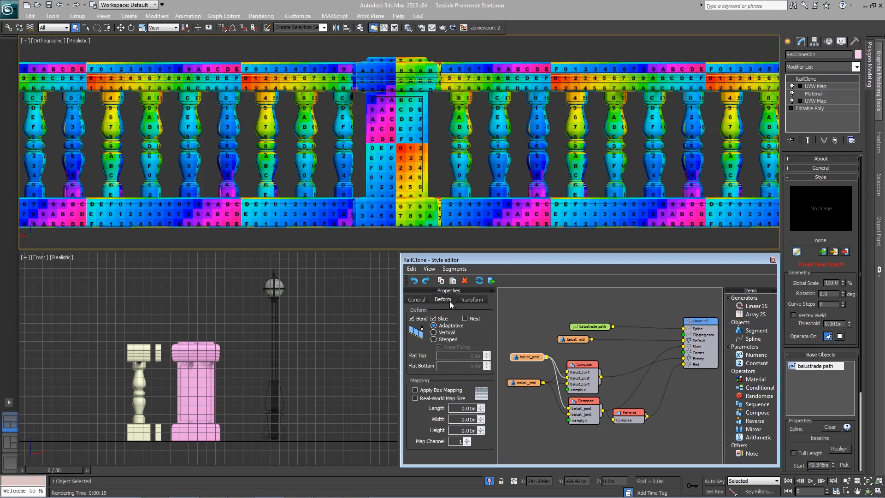
{"action": "left_click", "coordinate": [431, 390]}
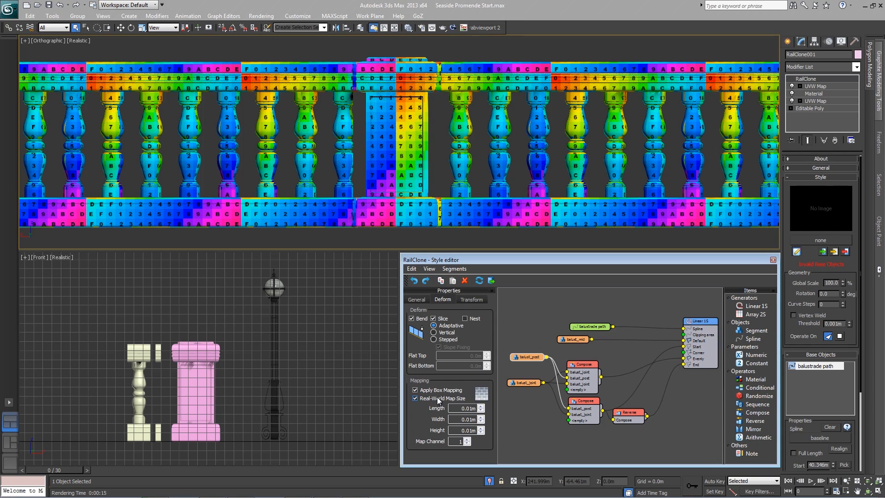
{"action": "left_click", "coordinate": [526, 380]}
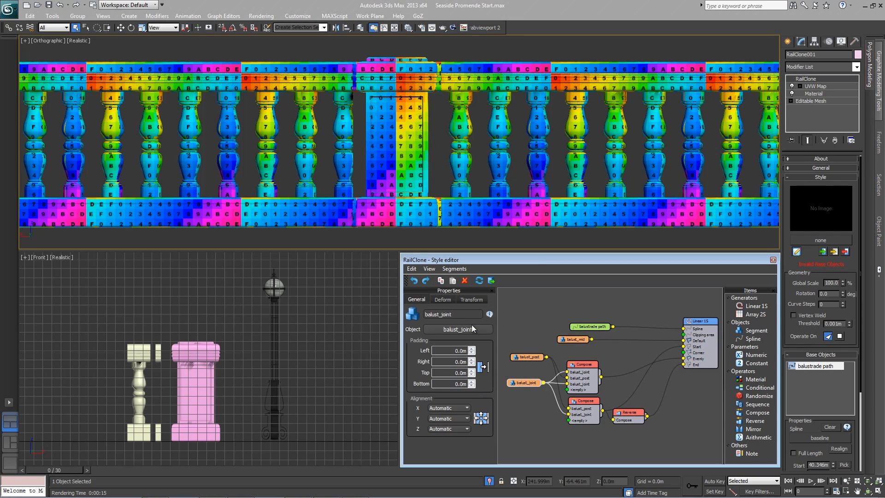
{"action": "left_click", "coordinate": [442, 300]}
{"action": "left_click", "coordinate": [432, 389]}
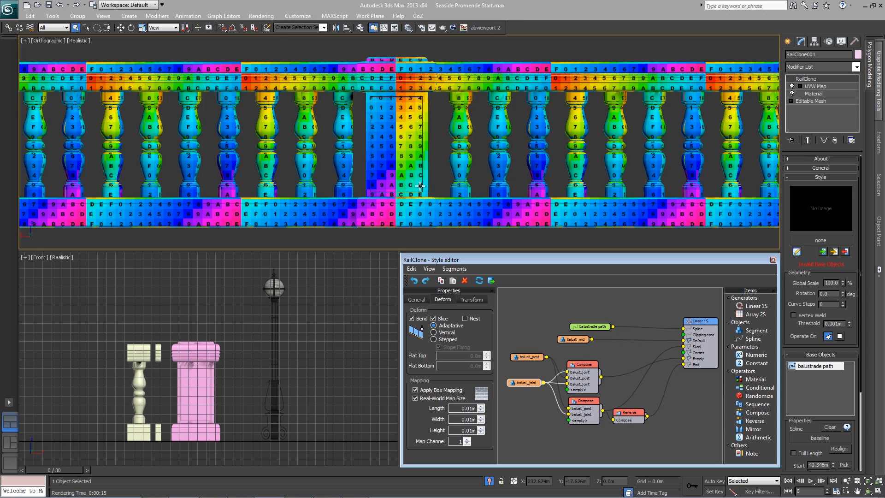
- Assign the stone Multi/Sub-Object material to the balustrade in place of the UV test material
{"action": "mouse_move", "coordinate": [584, 145]}
{"action": "middle_mouse_down"}
{"action": "mouse_move", "coordinate": [613, 159]}
{"action": "mouse_move", "coordinate": [597, 149]}
{"action": "middle_mouse_up"}
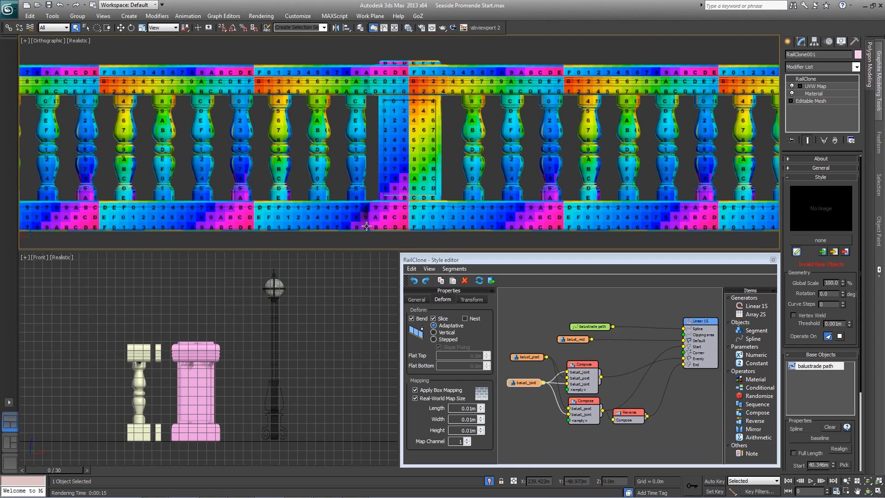
{"action": "key", "text": "m"}
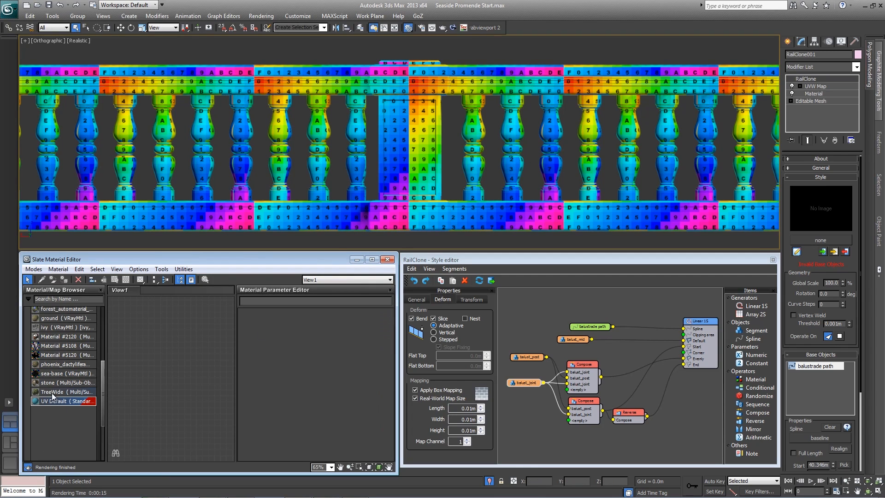
{"action": "left_click_drag", "start_coordinate": [51, 382], "coordinate": [387, 221]}
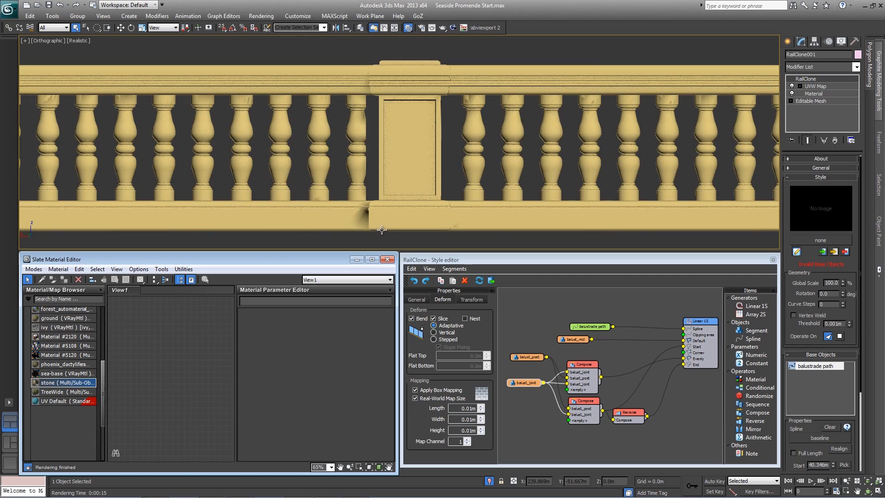
- Show safe frames around the view and render a close-up of the stone balustrade around one post
{"action": "key", "text": "shift+f"}
{"action": "middle_click_drag", "start_coordinate": [422, 176], "coordinate": [422, 188]}
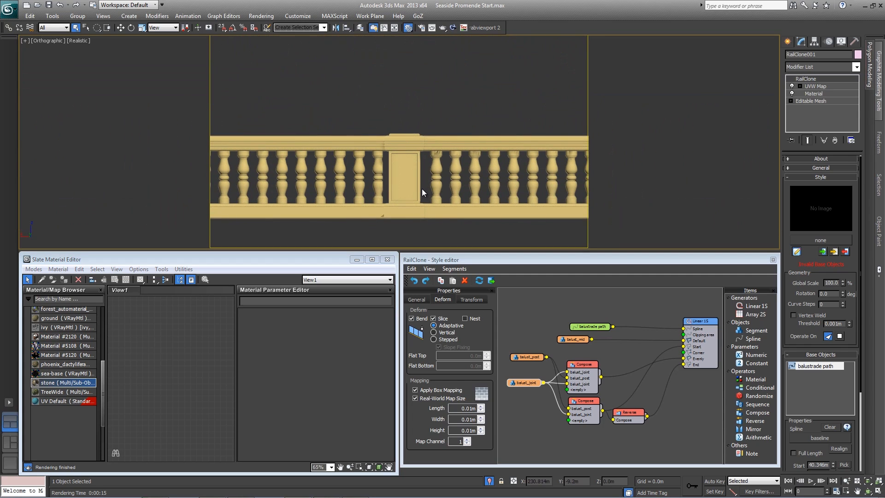
{"action": "scroll", "coordinate": [422, 187], "scroll_direction": "up", "scroll_amount": 3}
{"action": "middle_click_drag", "start_coordinate": [418, 180], "coordinate": [321, 119]}
{"action": "scroll", "coordinate": [336, 117], "scroll_direction": "up", "scroll_amount": 1}
{"action": "left_click", "coordinate": [442, 28]}
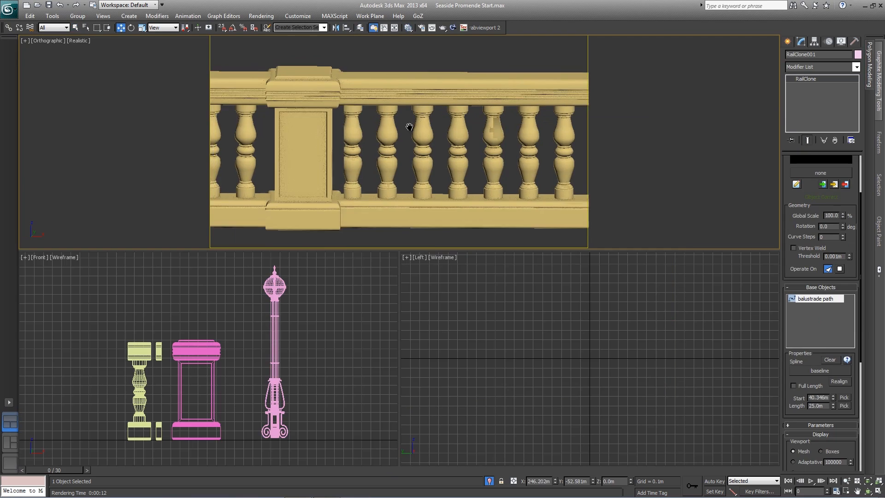
- Reopen the RailClone style editor and rearrange the nodes to free space beneath the Linear 1S generator
{"action": "scroll", "coordinate": [421, 151], "scroll_direction": "down", "scroll_amount": 4}
{"action": "middle_click_drag", "start_coordinate": [423, 147], "coordinate": [365, 153]}
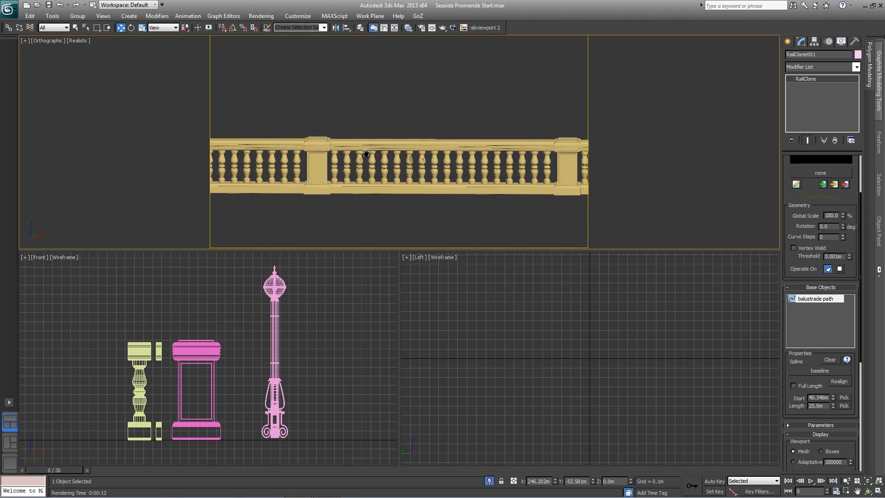
{"action": "scroll", "coordinate": [366, 154], "scroll_direction": "down", "scroll_amount": 3}
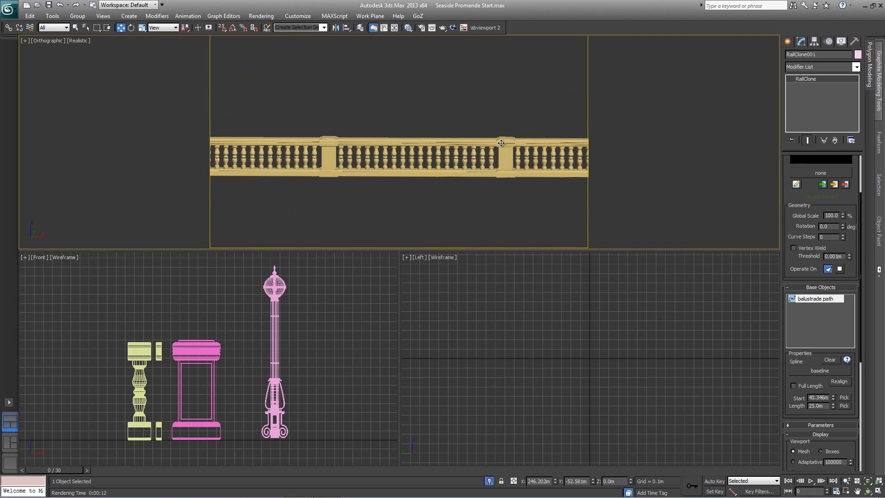
{"action": "left_click", "coordinate": [795, 184]}
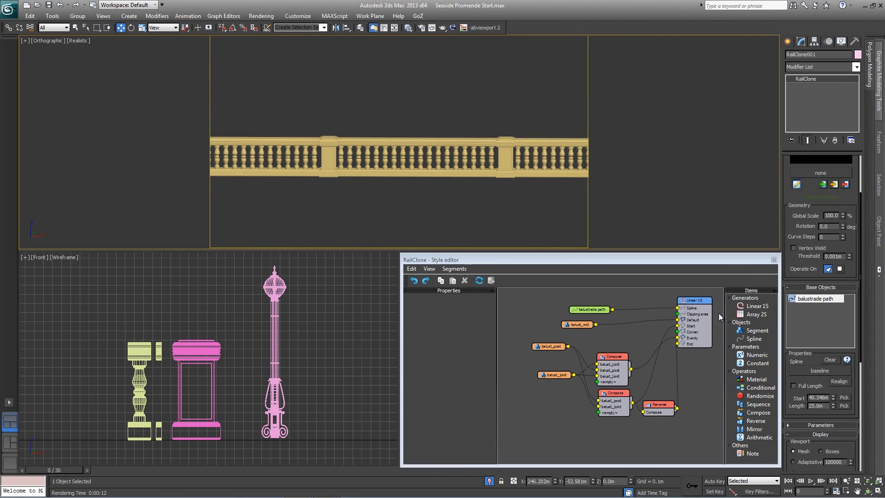
{"action": "left_click_drag", "start_coordinate": [699, 301], "coordinate": [701, 306]}
{"action": "left_click_drag", "start_coordinate": [676, 418], "coordinate": [532, 340]}
{"action": "left_click_drag", "start_coordinate": [614, 357], "coordinate": [583, 348]}
{"action": "left_click", "coordinate": [698, 369]}
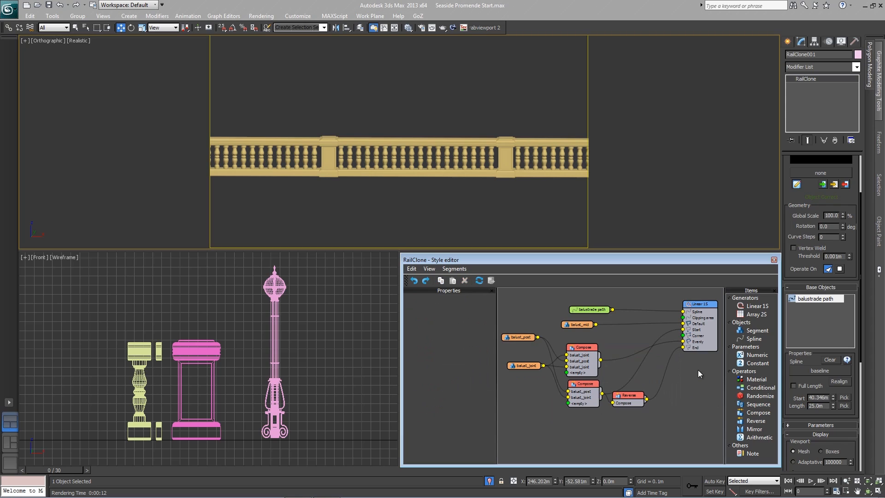
- Duplicate the Linear 1S generator beneath the original and connect the balustrade path to the copy's Spline input
{"action": "left_click", "coordinate": [702, 305]}
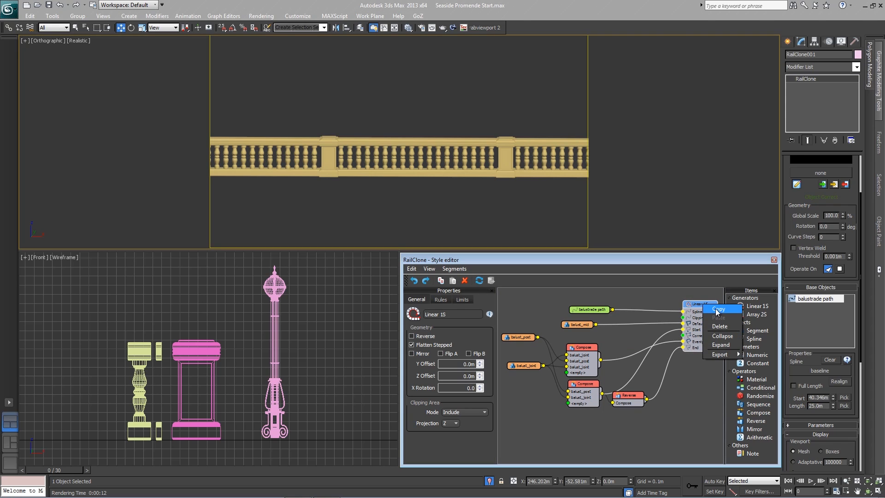
{"action": "right_click", "coordinate": [694, 390]}
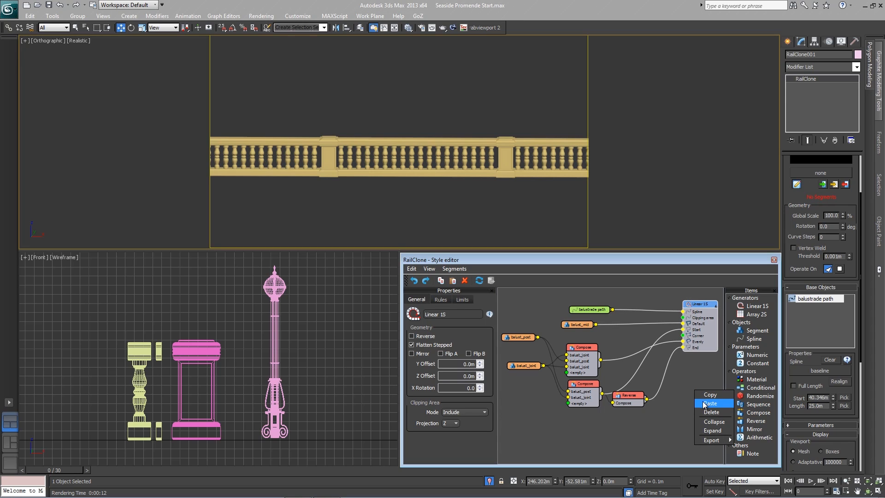
{"action": "left_click", "coordinate": [704, 404]}
{"action": "left_click_drag", "start_coordinate": [706, 393], "coordinate": [696, 393]}
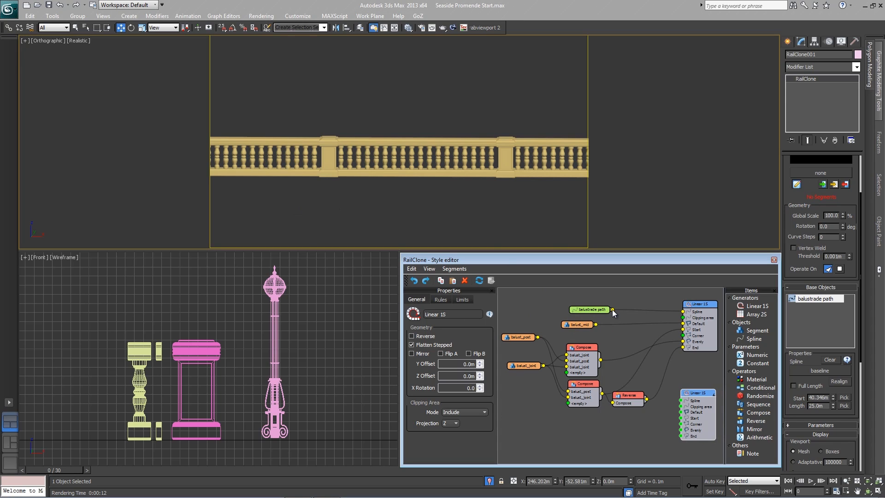
{"action": "left_click_drag", "start_coordinate": [650, 365], "coordinate": [693, 396]}
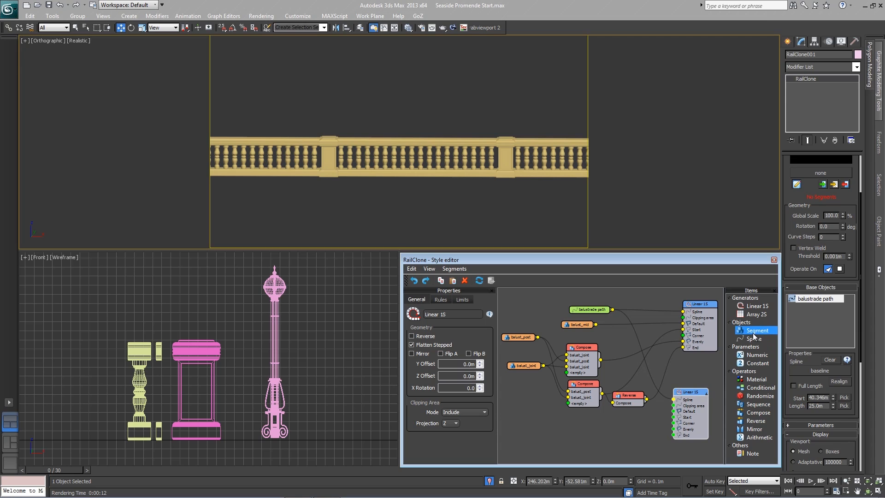
- Add a segment that uses the street lamp object and wire it to the Evenly input of the second Linear 1S generator
{"action": "left_click_drag", "start_coordinate": [755, 333], "coordinate": [629, 427]}
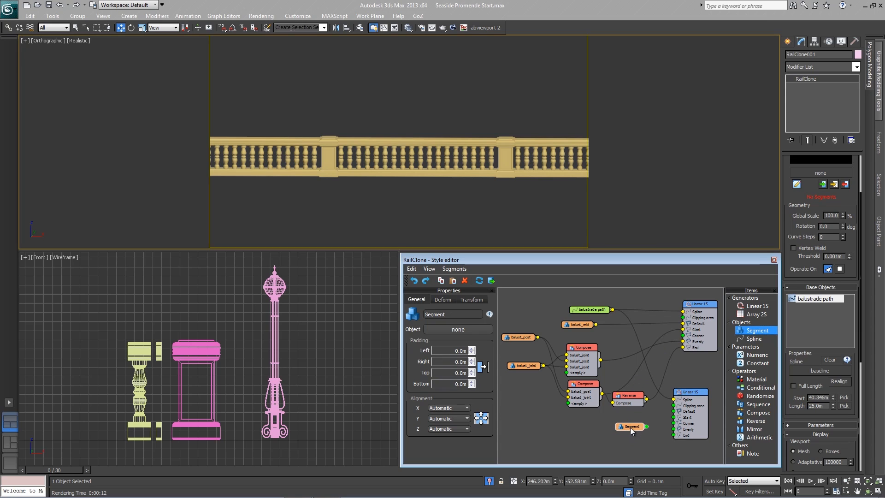
{"action": "left_click", "coordinate": [463, 331]}
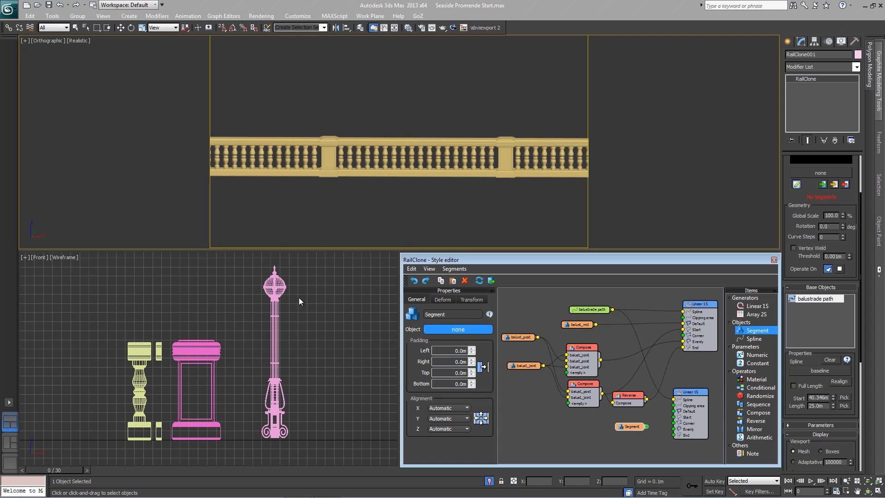
{"action": "left_click", "coordinate": [269, 286]}
{"action": "left_click_drag", "start_coordinate": [628, 425], "coordinate": [632, 420]}
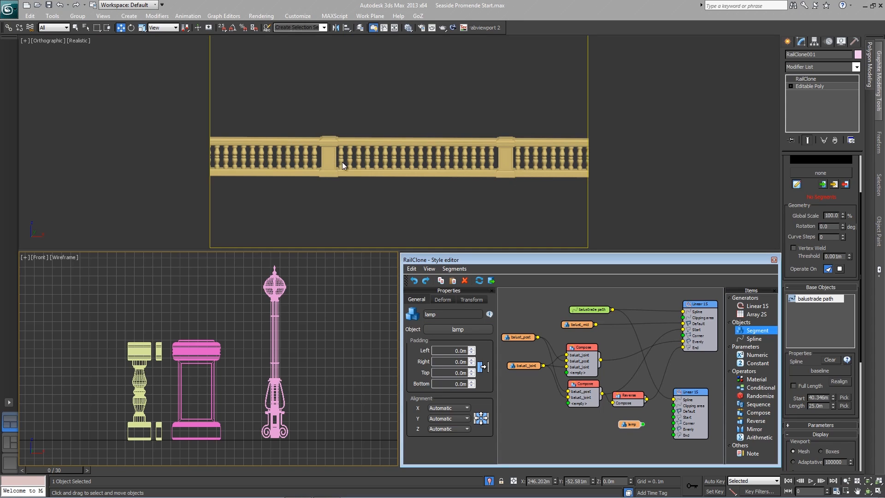
{"action": "mouse_move", "coordinate": [643, 424]}
{"action": "left_mouse_down"}
{"action": "mouse_move", "coordinate": [674, 423]}
{"action": "mouse_move", "coordinate": [674, 430]}
{"action": "mouse_move", "coordinate": [629, 428]}
{"action": "left_mouse_up"}
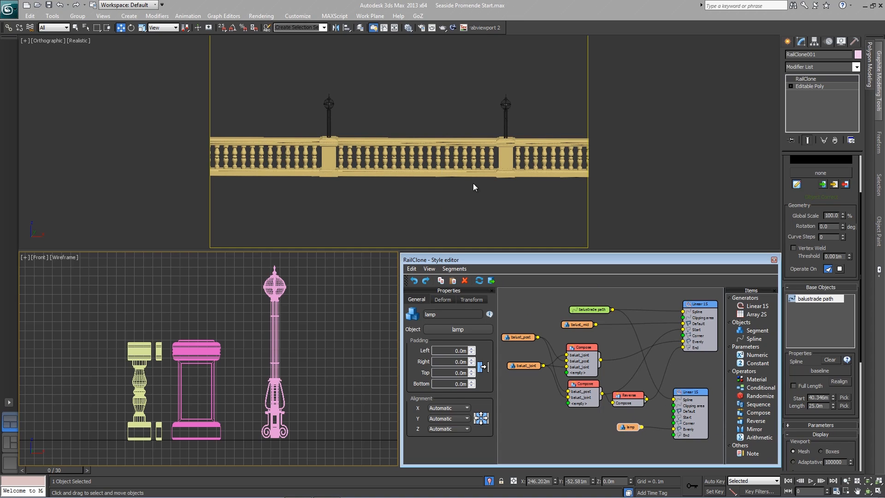
- Raise the lamp segment onto the top of the post by setting its fixed Z translation to 1.096 m
{"action": "scroll", "coordinate": [484, 211], "scroll_direction": "up", "scroll_amount": 5}
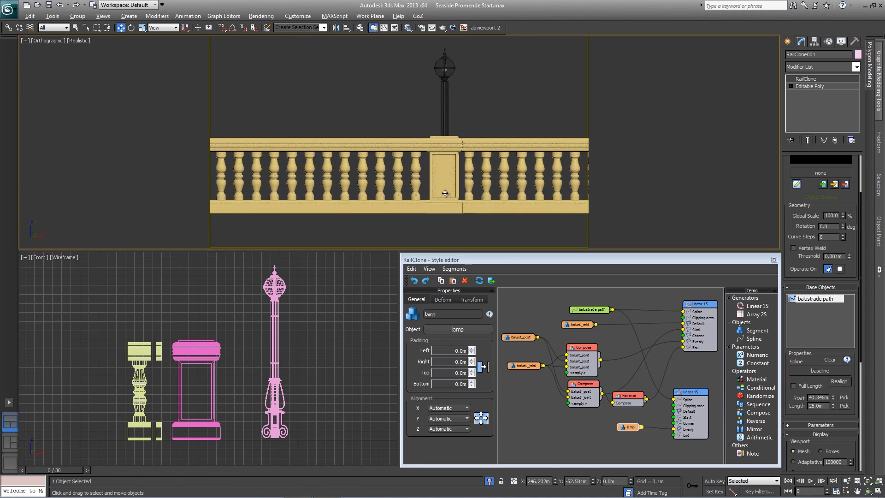
{"action": "middle_click_drag", "start_coordinate": [444, 142], "coordinate": [442, 150]}
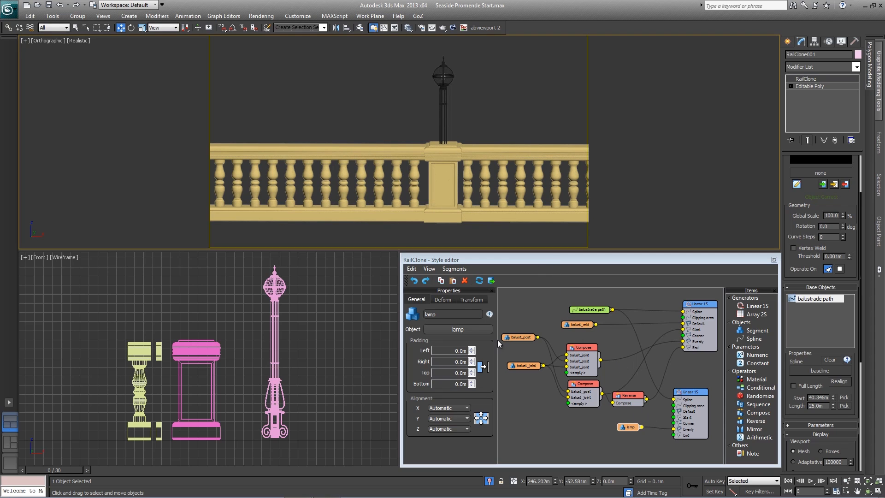
{"action": "left_click_drag", "start_coordinate": [631, 428], "coordinate": [638, 430]}
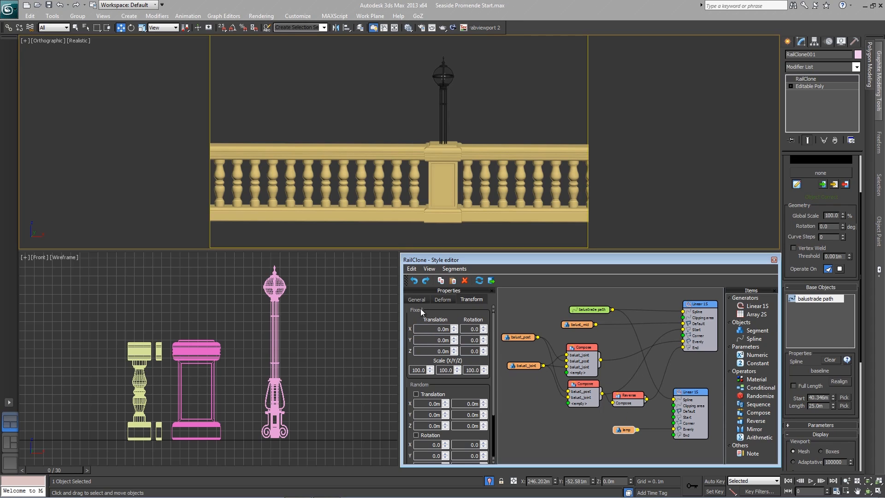
{"action": "left_click", "coordinate": [454, 353]}
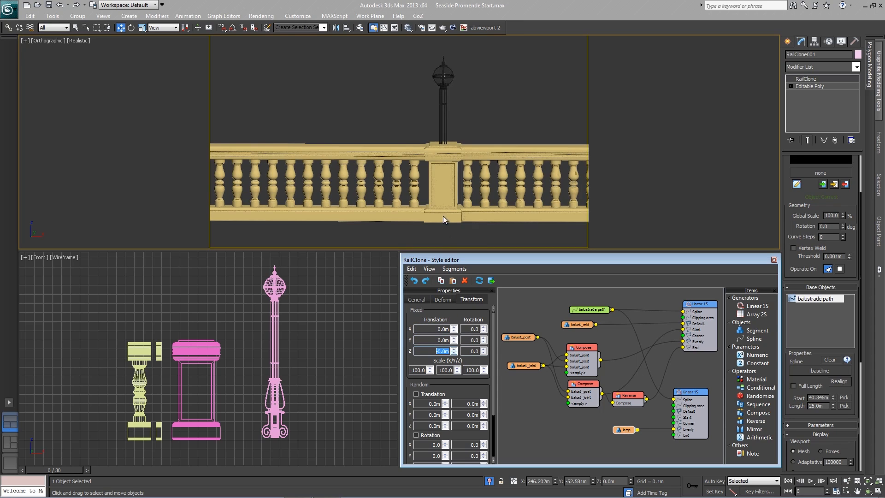
{"action": "left_click_drag", "start_coordinate": [454, 353], "coordinate": [457, 353]}
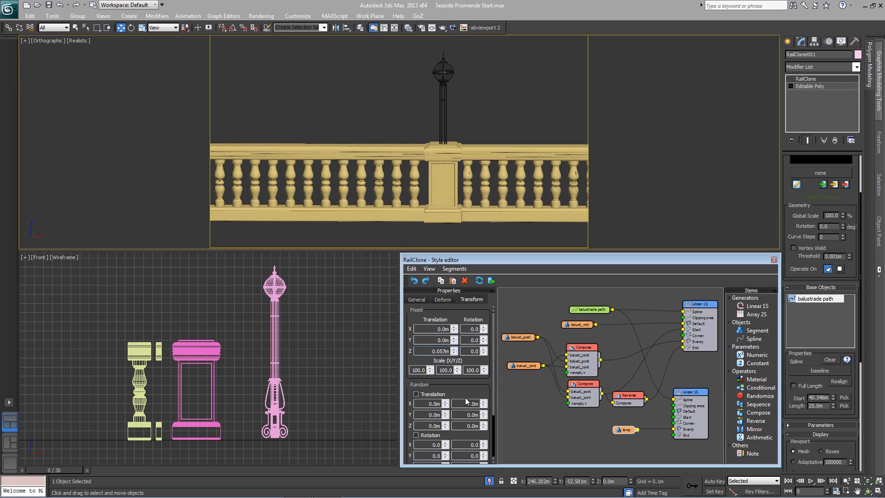
{"action": "left_click", "coordinate": [454, 352]}
{"action": "type", "text": "0.06"}
{"action": "key", "text": "Return"}
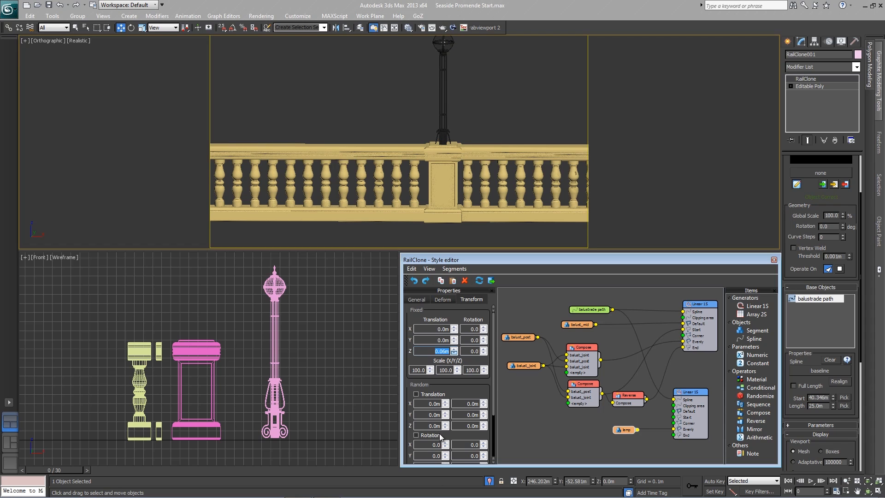
{"action": "type", "text": "0.651"}
{"action": "key", "text": "Return"}
{"action": "key", "text": "f"}
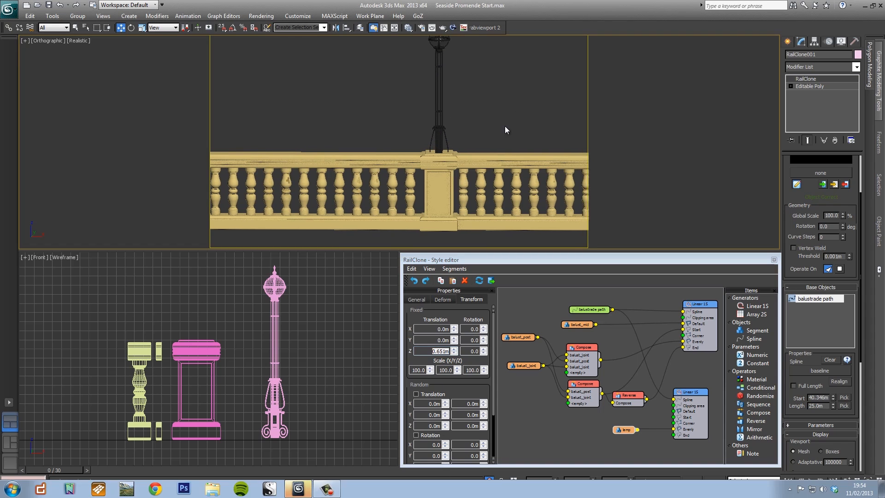
{"action": "scroll", "coordinate": [496, 190], "scroll_direction": "up", "scroll_amount": 8}
{"action": "left_click_drag", "start_coordinate": [454, 349], "coordinate": [451, 320]}
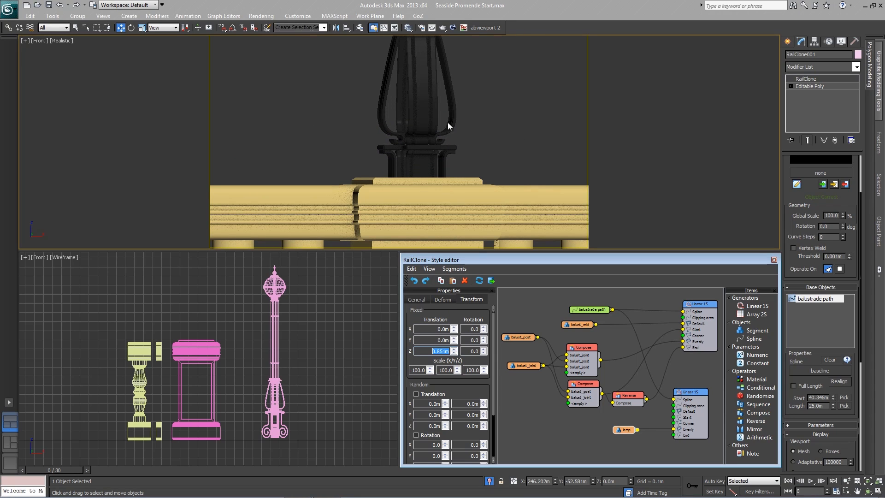
{"action": "mouse_move", "coordinate": [453, 352]}
{"action": "left_mouse_down"}
{"action": "mouse_move", "coordinate": [455, 338]}
{"action": "mouse_move", "coordinate": [454, 355]}
{"action": "left_mouse_up"}
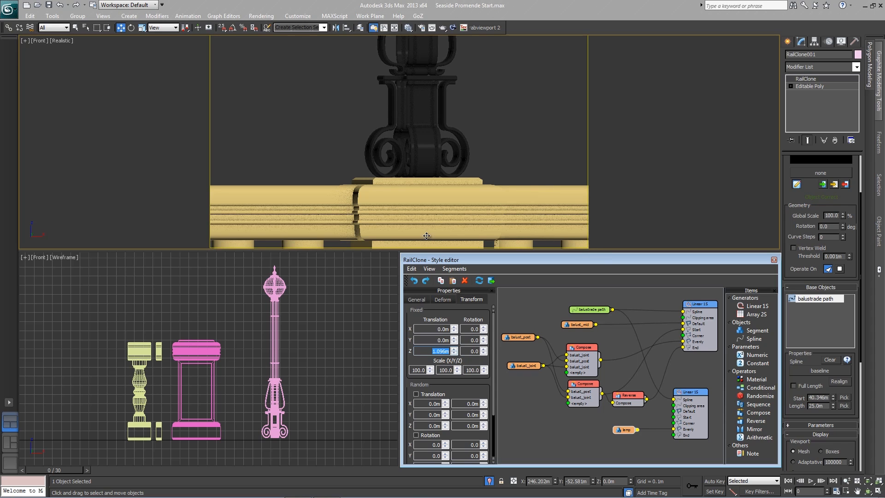
{"action": "middle_click_drag", "start_coordinate": [429, 230], "coordinate": [415, 231], "text": "alt"}
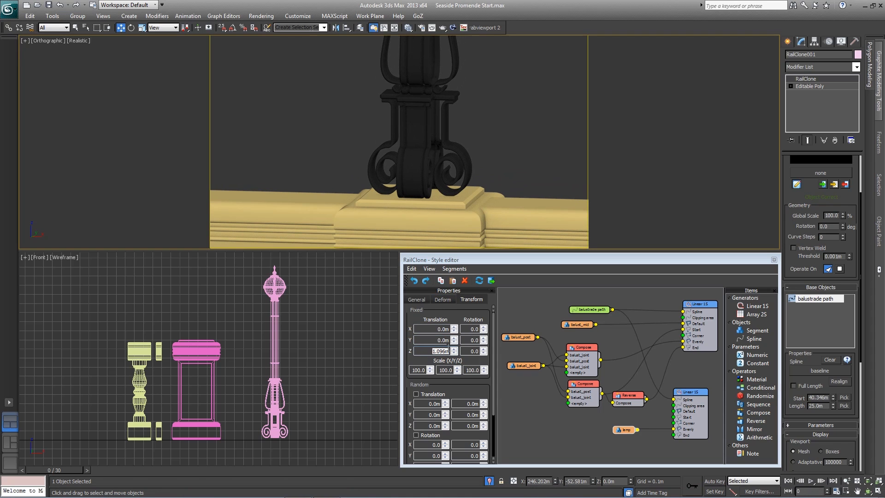
{"action": "scroll", "coordinate": [468, 196], "scroll_direction": "down", "scroll_amount": 10}
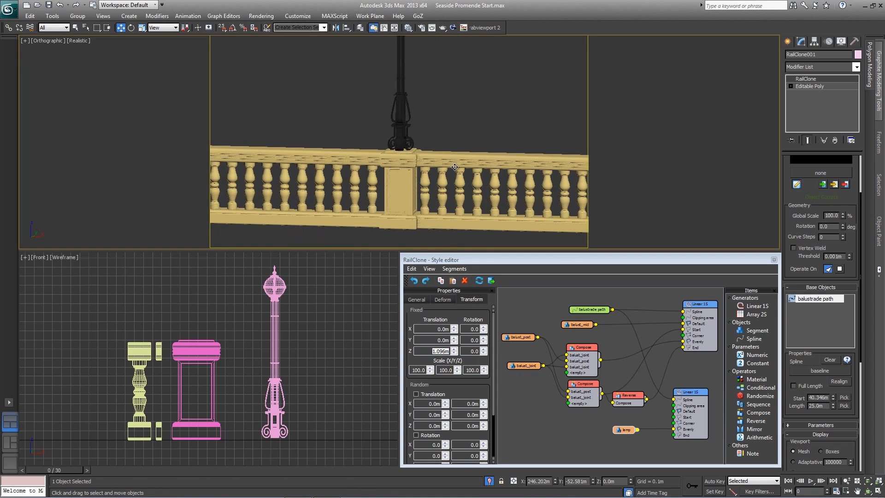
{"action": "scroll", "coordinate": [454, 164], "scroll_direction": "up", "scroll_amount": 10}
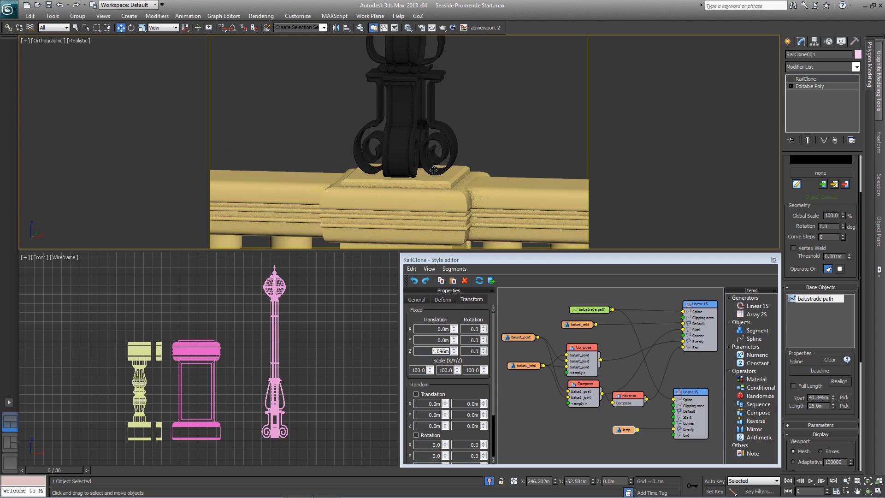
- Wire the lamp segment to the Start and End inputs of the second Linear 1S generator as well
{"action": "scroll", "coordinate": [433, 170], "scroll_direction": "down", "scroll_amount": 10}
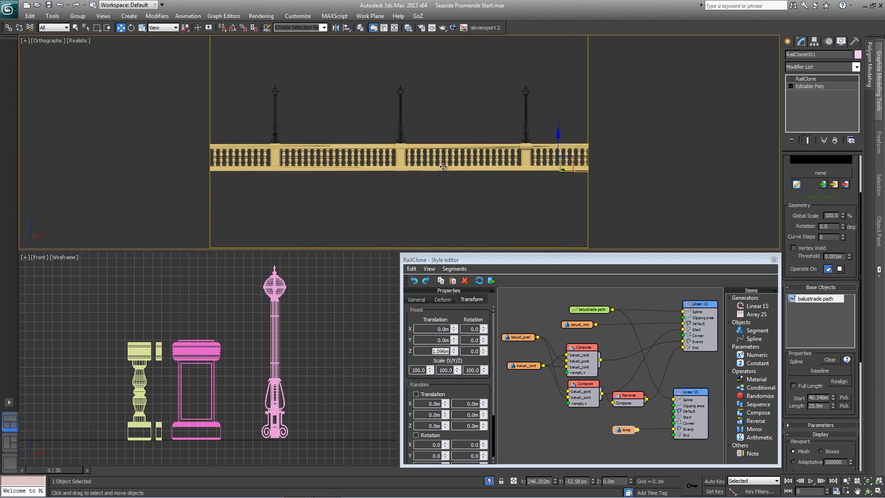
{"action": "middle_click_drag", "start_coordinate": [442, 166], "coordinate": [429, 185], "text": "alt"}
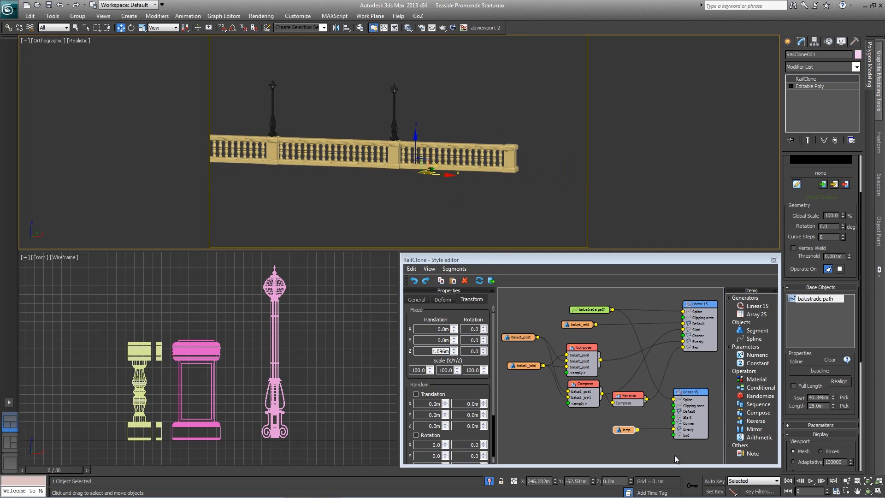
{"action": "middle_click_drag", "start_coordinate": [648, 431], "coordinate": [638, 421]}
{"action": "scroll", "coordinate": [640, 425], "scroll_direction": "up", "scroll_amount": 1}
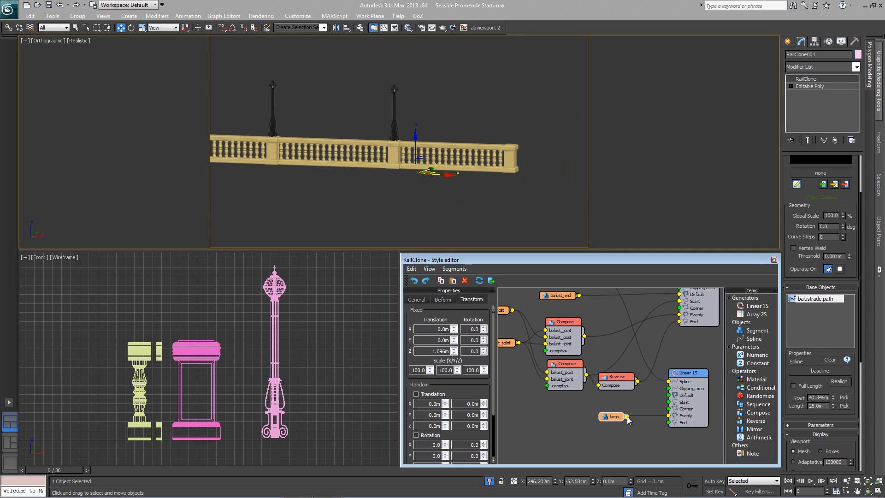
{"action": "left_click_drag", "start_coordinate": [626, 416], "coordinate": [668, 401]}
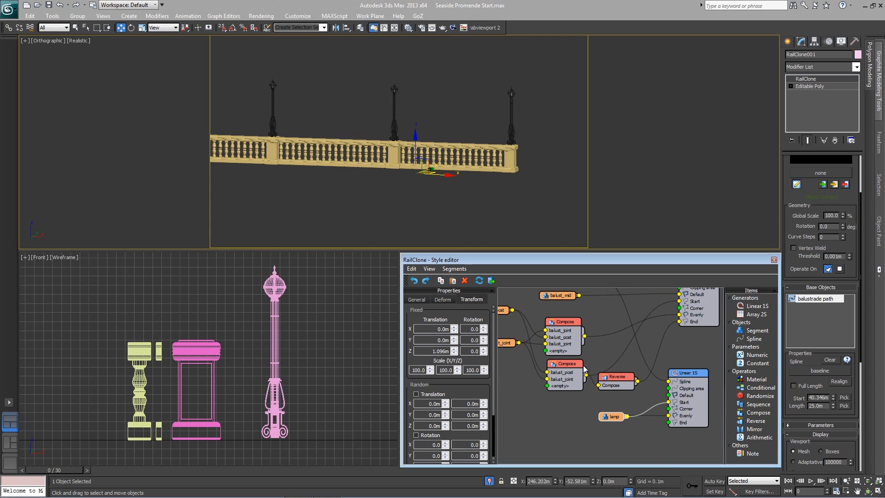
{"action": "left_click_drag", "start_coordinate": [627, 416], "coordinate": [668, 422]}
{"action": "middle_click_drag", "start_coordinate": [424, 180], "coordinate": [497, 198], "text": "alt"}
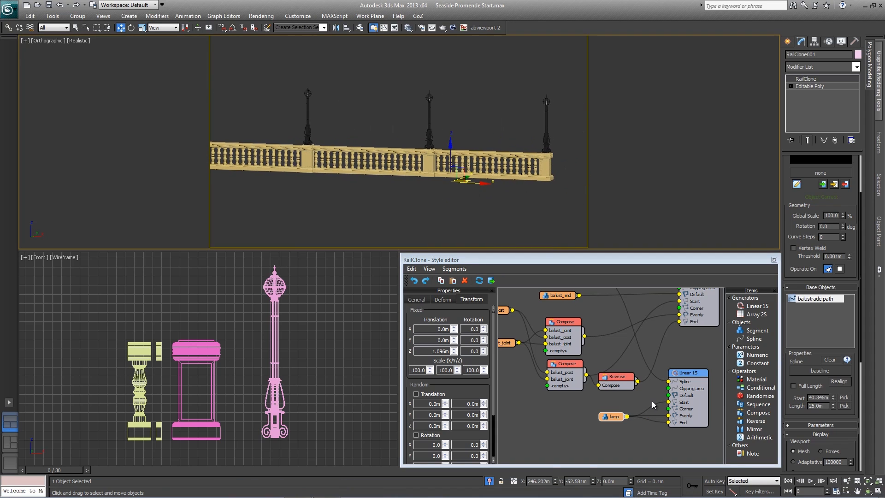
- Set the second Linear 1S generator's Evenly distance to 10 m so lamps sit on every other post
{"action": "left_click_drag", "start_coordinate": [687, 374], "coordinate": [700, 370]}
{"action": "left_click", "coordinate": [441, 300]}
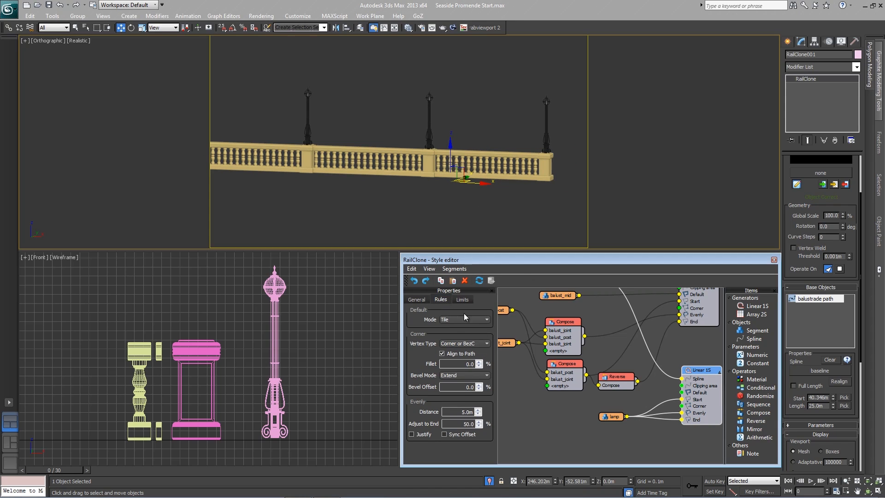
{"action": "middle_click_drag", "start_coordinate": [681, 331], "coordinate": [674, 358]}
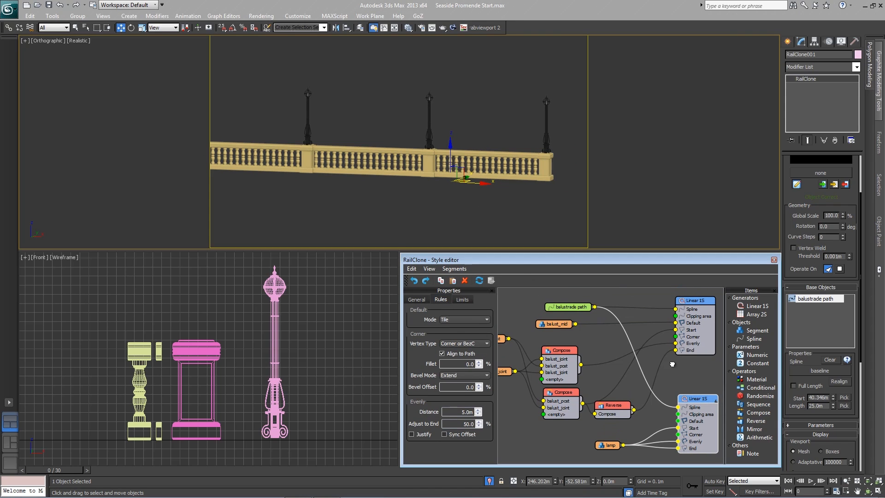
{"action": "double_click", "coordinate": [466, 411]}
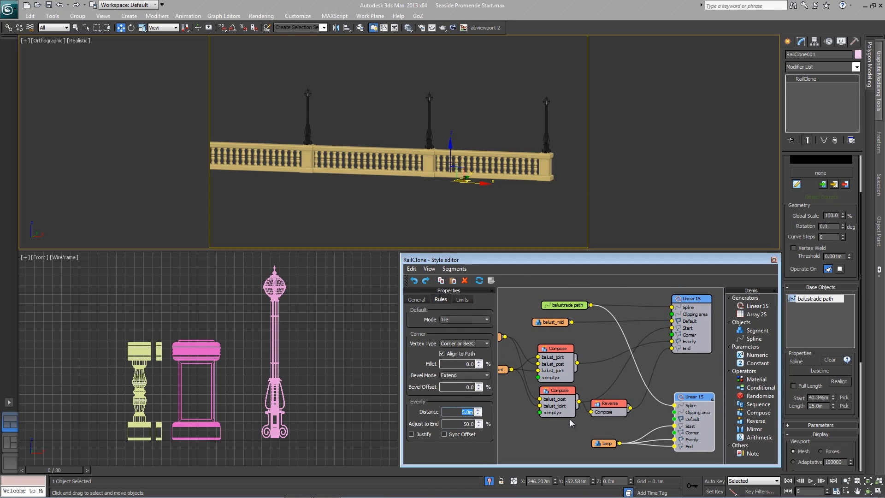
{"action": "type", "text": "10"}
{"action": "key", "text": "Return"}
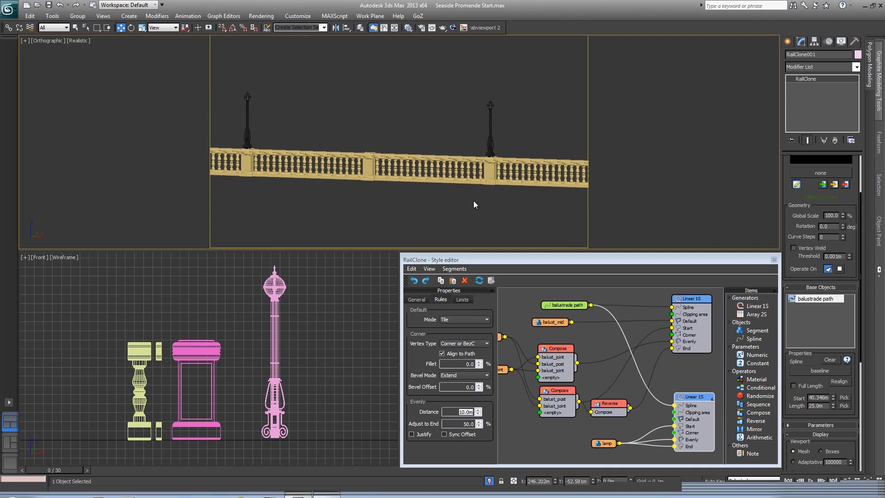
{"action": "middle_click_drag", "start_coordinate": [474, 201], "coordinate": [444, 191]}
{"action": "scroll", "coordinate": [466, 200], "scroll_direction": "up", "scroll_amount": 5}
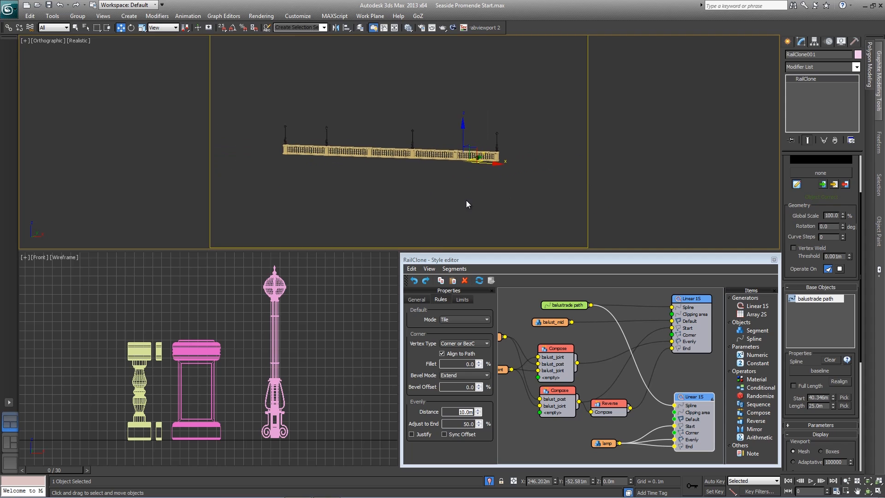
{"action": "middle_click_drag", "start_coordinate": [491, 196], "coordinate": [463, 192], "text": "alt"}
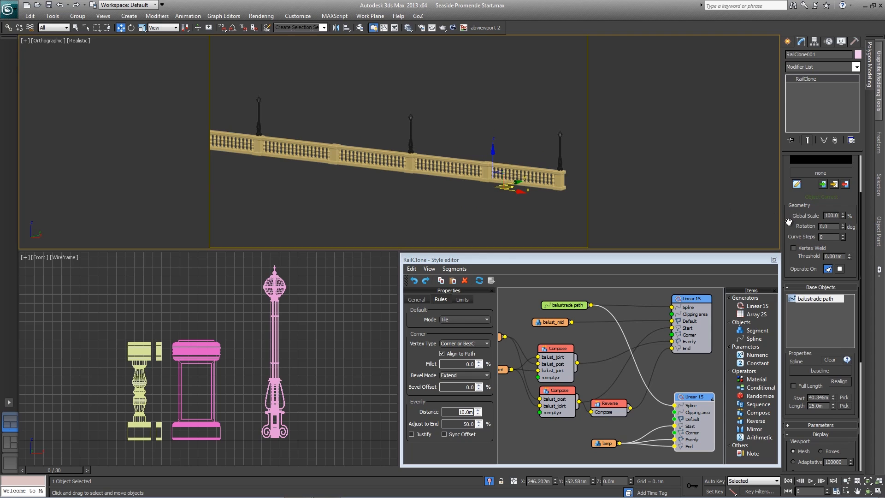
- Display the railing as a Points-Cloud in the viewport and make the balustrade path use its full length
{"action": "scroll", "coordinate": [795, 308], "scroll_direction": "down", "scroll_amount": 4}
{"action": "scroll", "coordinate": [795, 309], "scroll_direction": "down", "scroll_amount": 1}
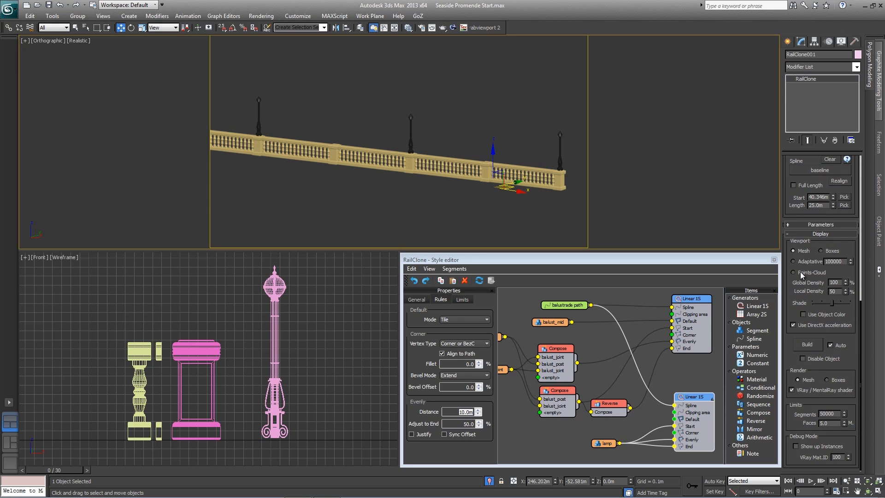
{"action": "left_click", "coordinate": [799, 272]}
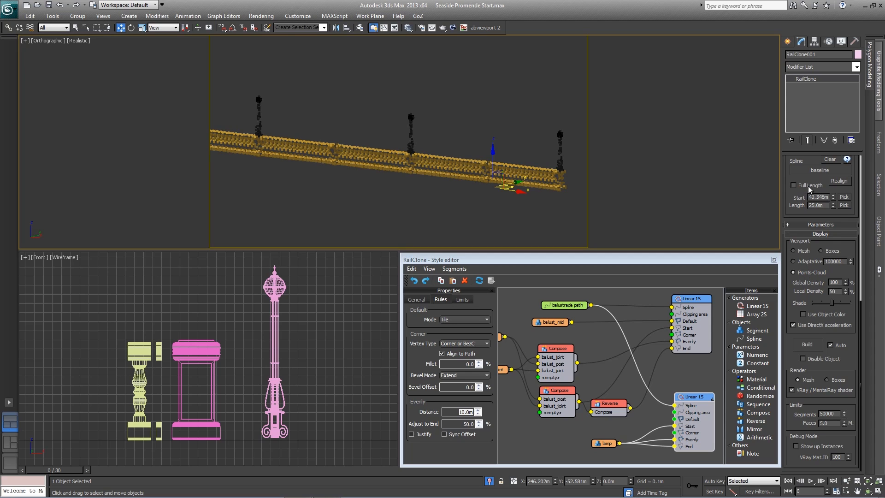
{"action": "scroll", "coordinate": [806, 178], "scroll_direction": "up", "scroll_amount": 3}
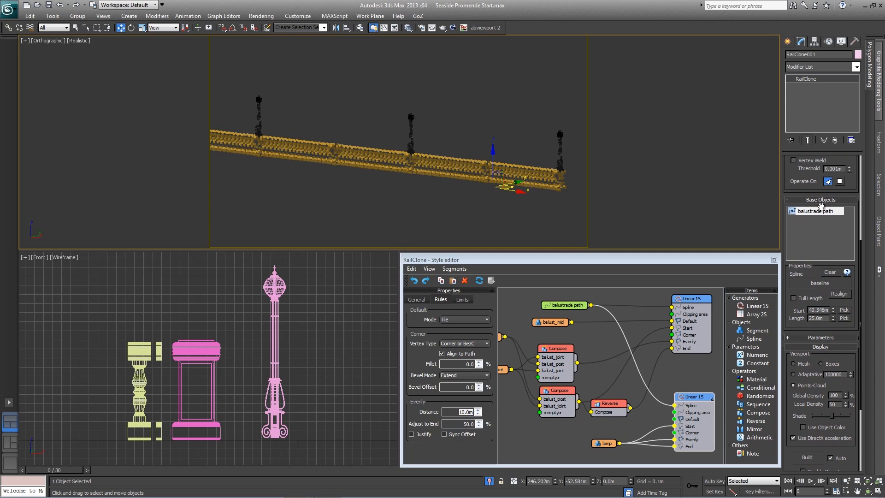
{"action": "left_click", "coordinate": [799, 300]}
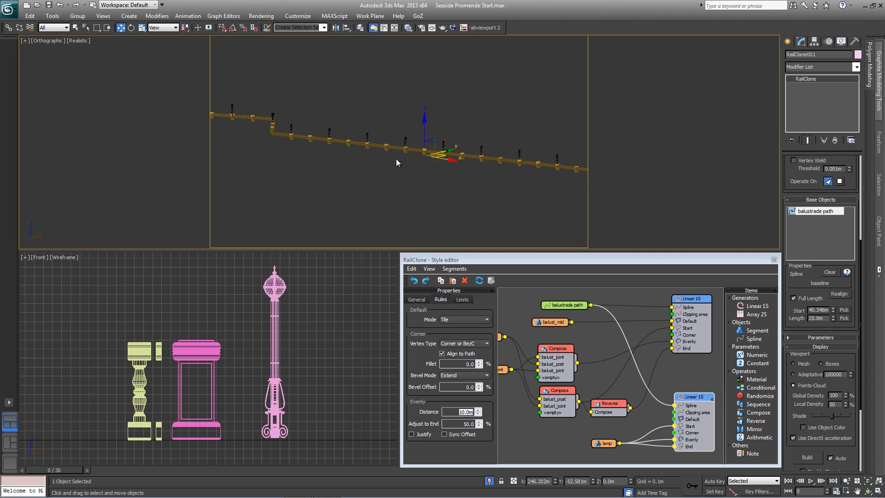
- Switch the upper viewport to the VRayPhysicalCamera01 view and start a render of the scene
{"action": "middle_click_drag", "start_coordinate": [474, 154], "coordinate": [425, 197], "text": "alt"}
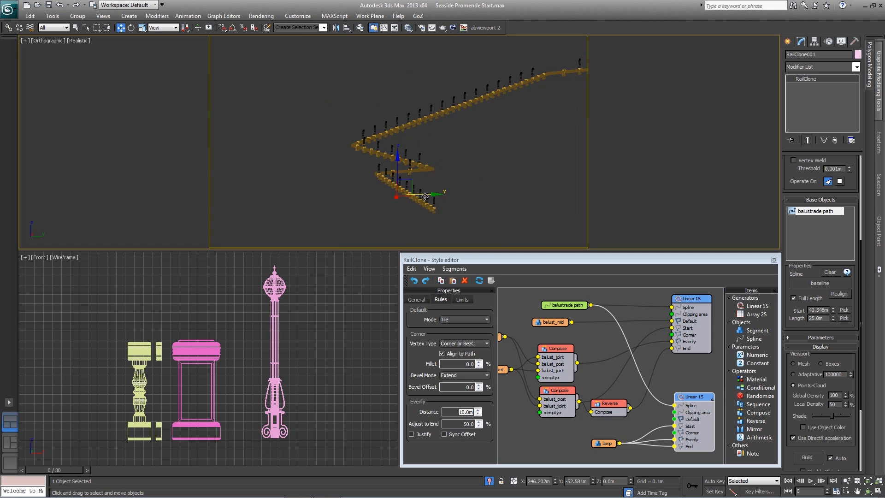
{"action": "key", "text": "c"}
{"action": "double_click", "coordinate": [420, 186]}
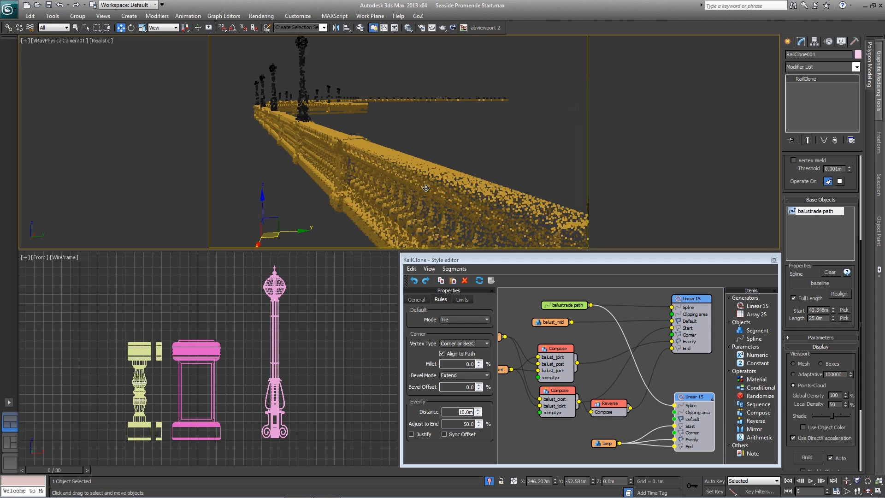
{"action": "left_click", "coordinate": [441, 30]}
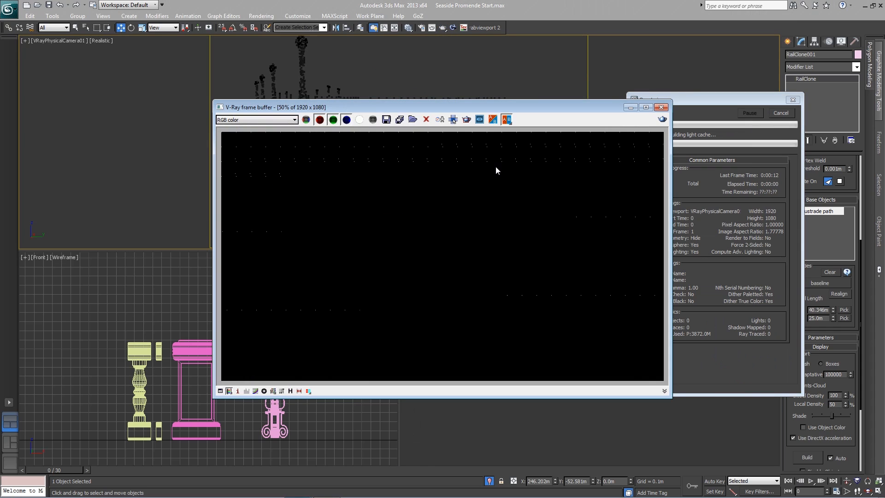